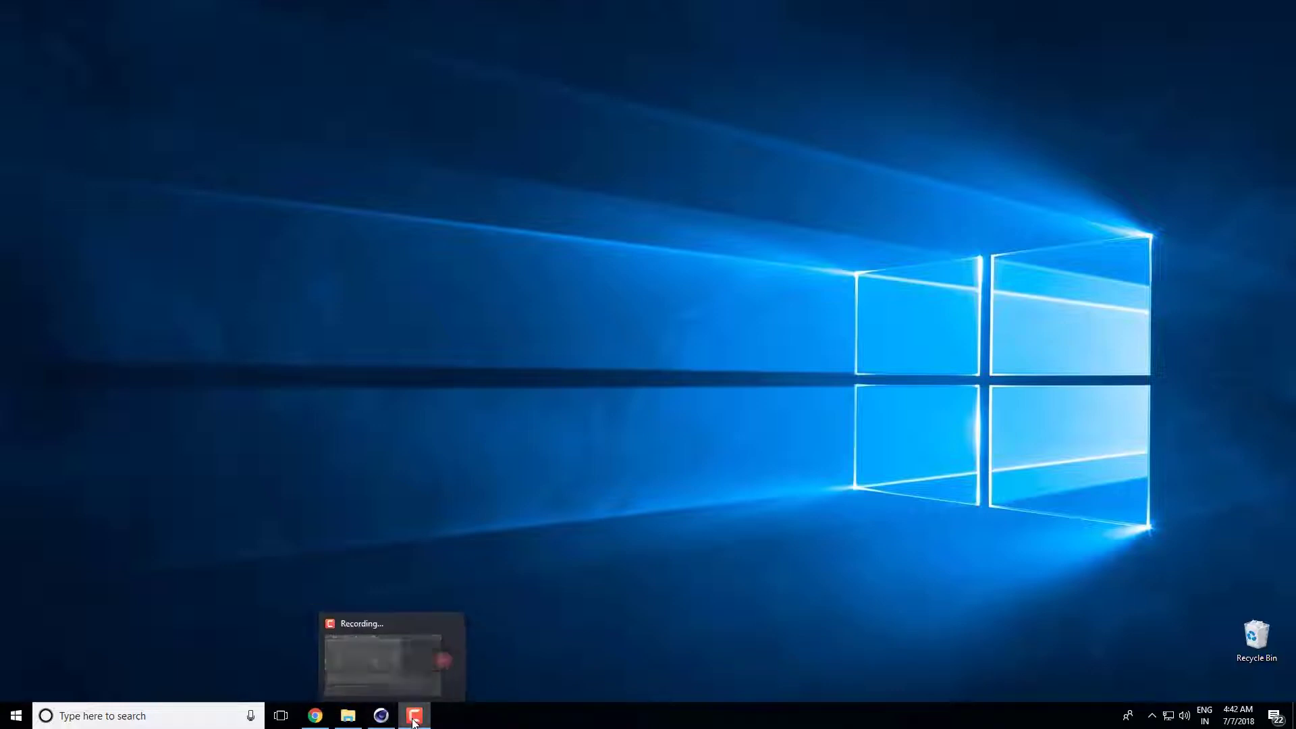
# Step: Restore the Cinema 4D window from the taskbar to show its empty untitled scene
pyautogui.click(381, 715)
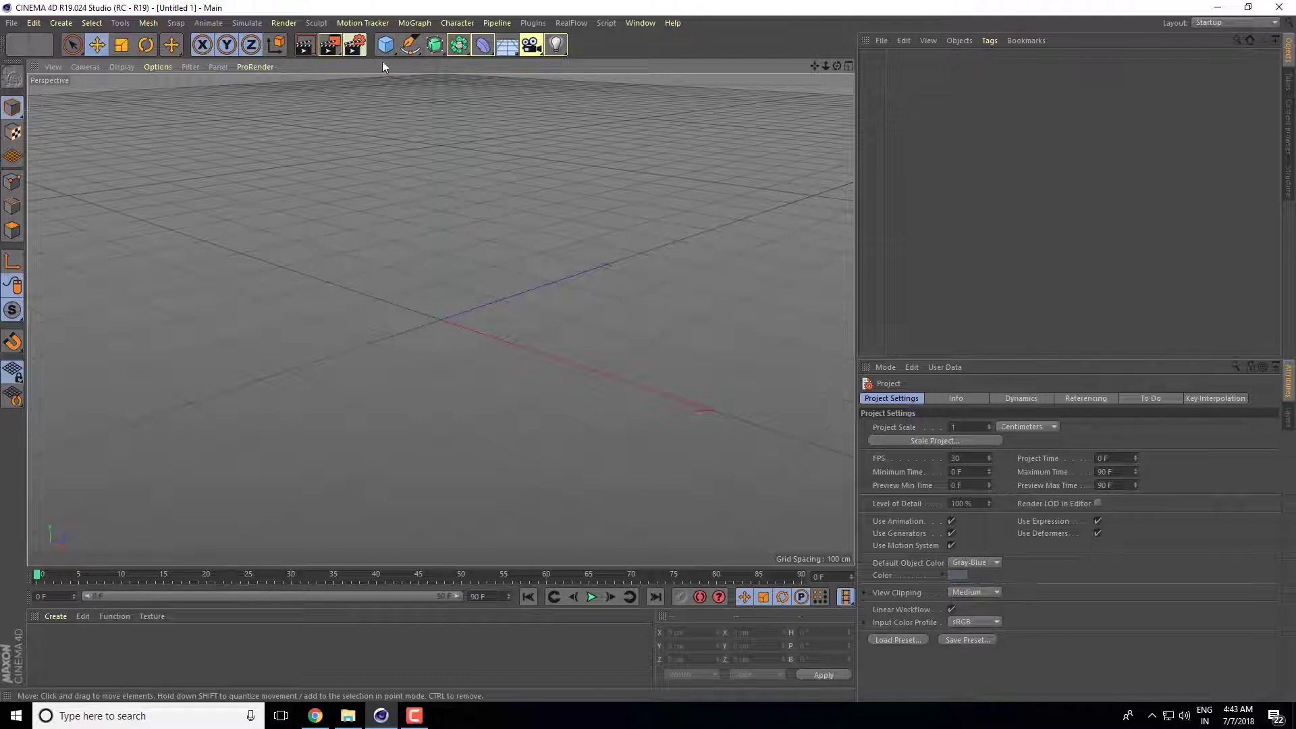
# Step: Add a cube and resize it to about 125 × 133 × 123 cm
pyautogui.click(385, 44)
pyautogui.keyDown('alt'); pyautogui.moveTo(595, 445); pyautogui.dragTo(601, 432); pyautogui.keyUp('alt')
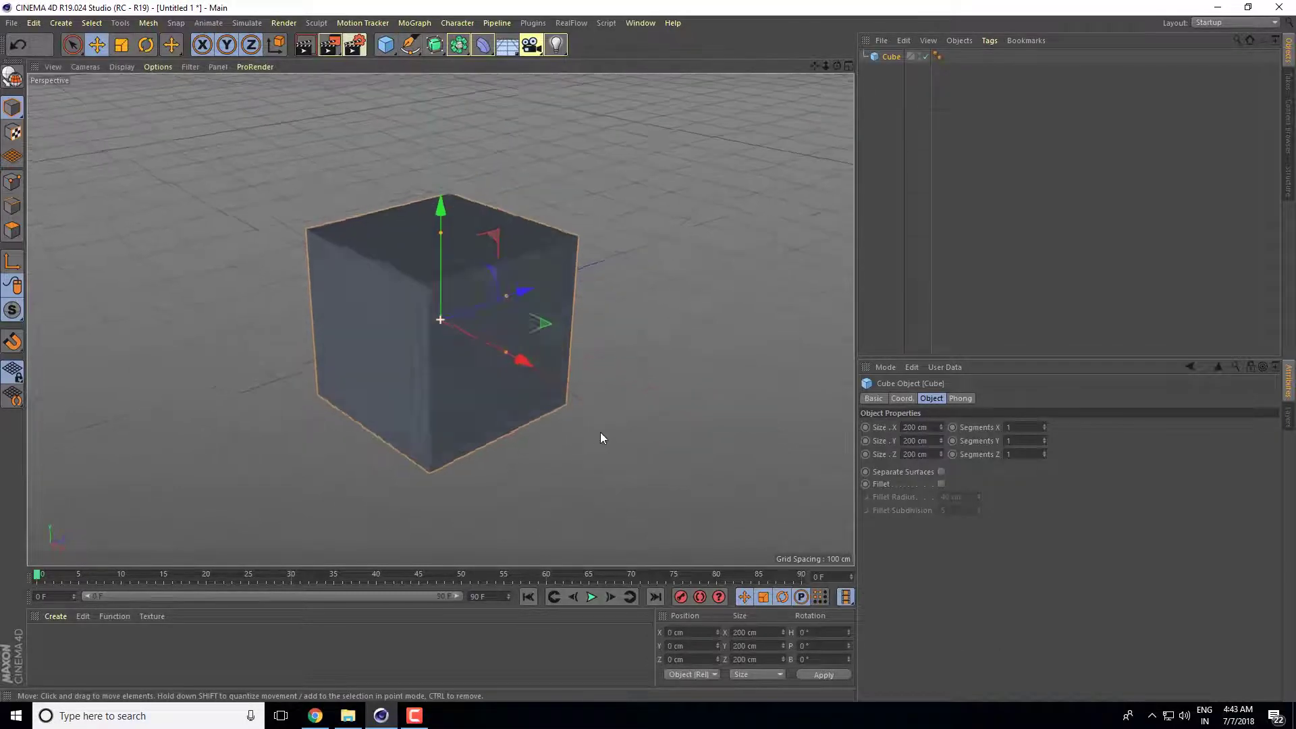
pyautogui.moveTo(440, 234)
pyautogui.mouseDown()
pyautogui.moveTo(440, 258)
pyautogui.moveTo(500, 285)
pyautogui.moveTo(476, 325)
pyautogui.moveTo(454, 324)
pyautogui.mouseUp()
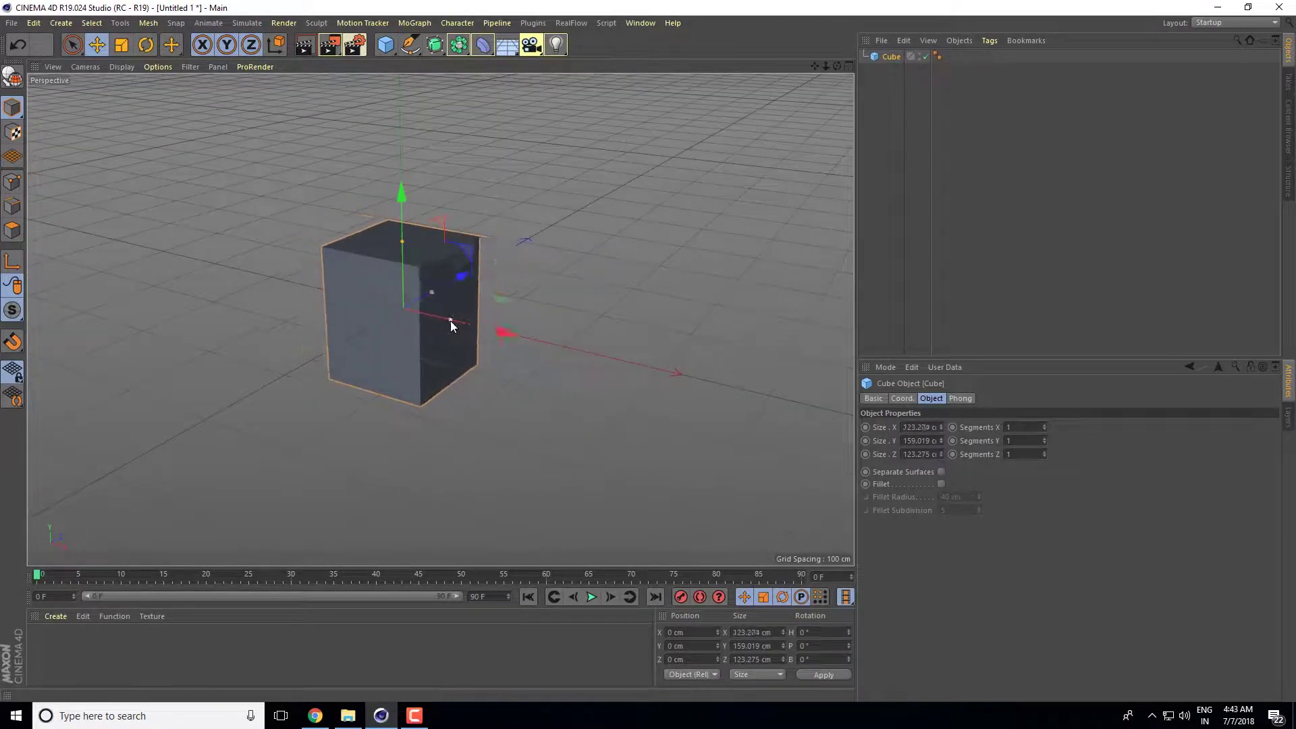
pyautogui.keyDown('alt'); pyautogui.moveTo(462, 385); pyautogui.dragTo(508, 380); pyautogui.keyUp('alt')
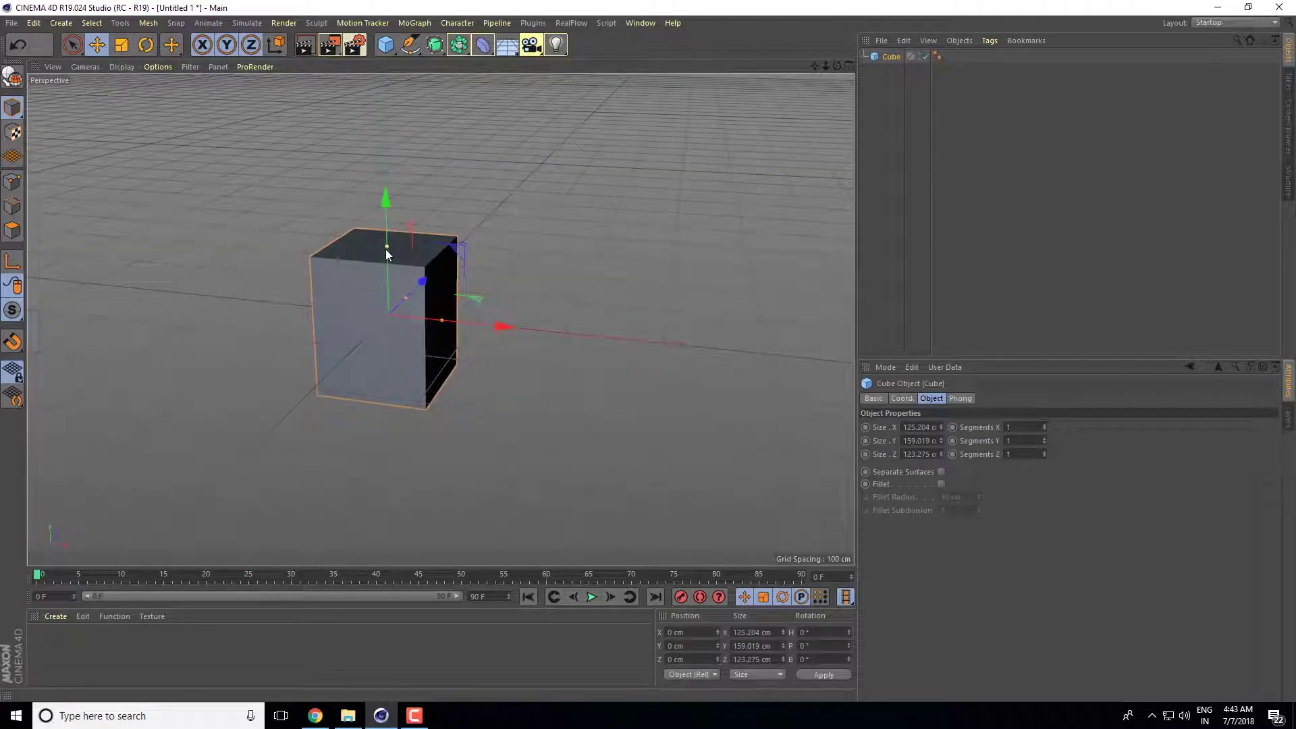
pyautogui.moveTo(386, 249); pyautogui.dragTo(516, 392)
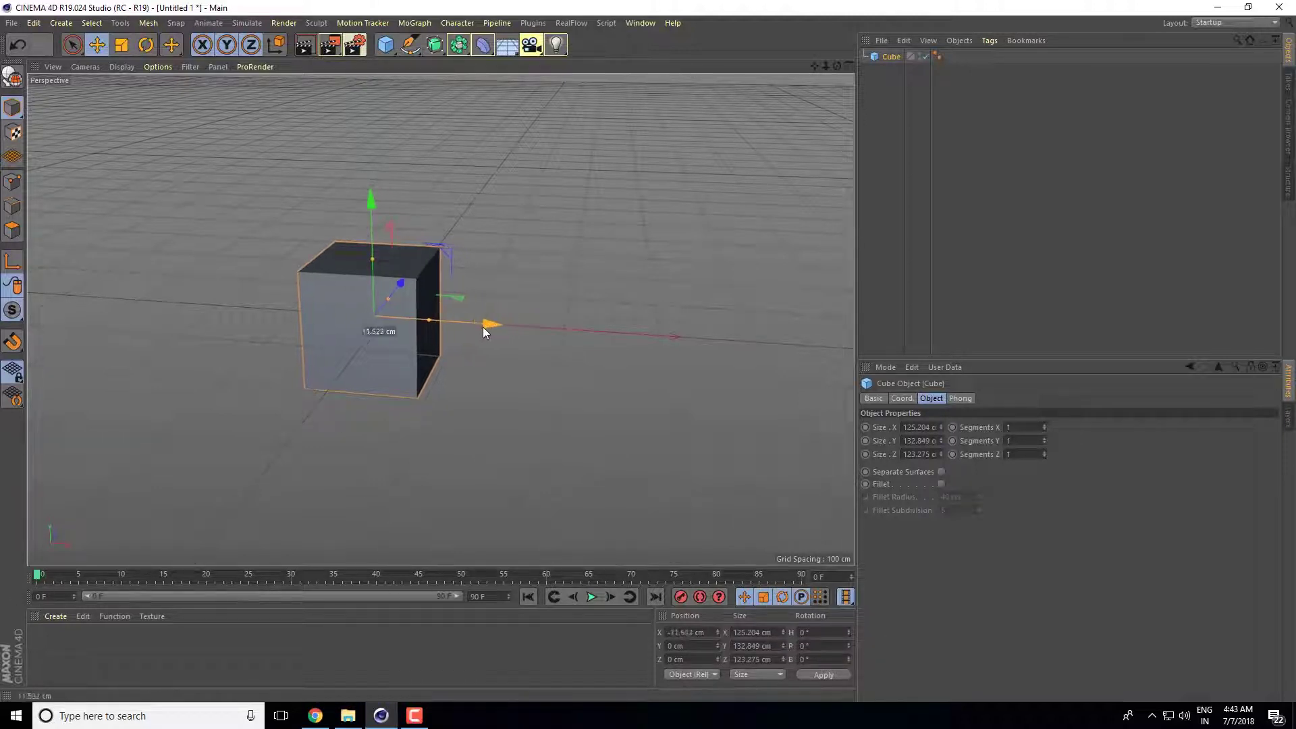
# Step: Test-move the cube along X across the timeline, undoing the recorded moves
pyautogui.moveTo(483, 327); pyautogui.dragTo(464, 326)
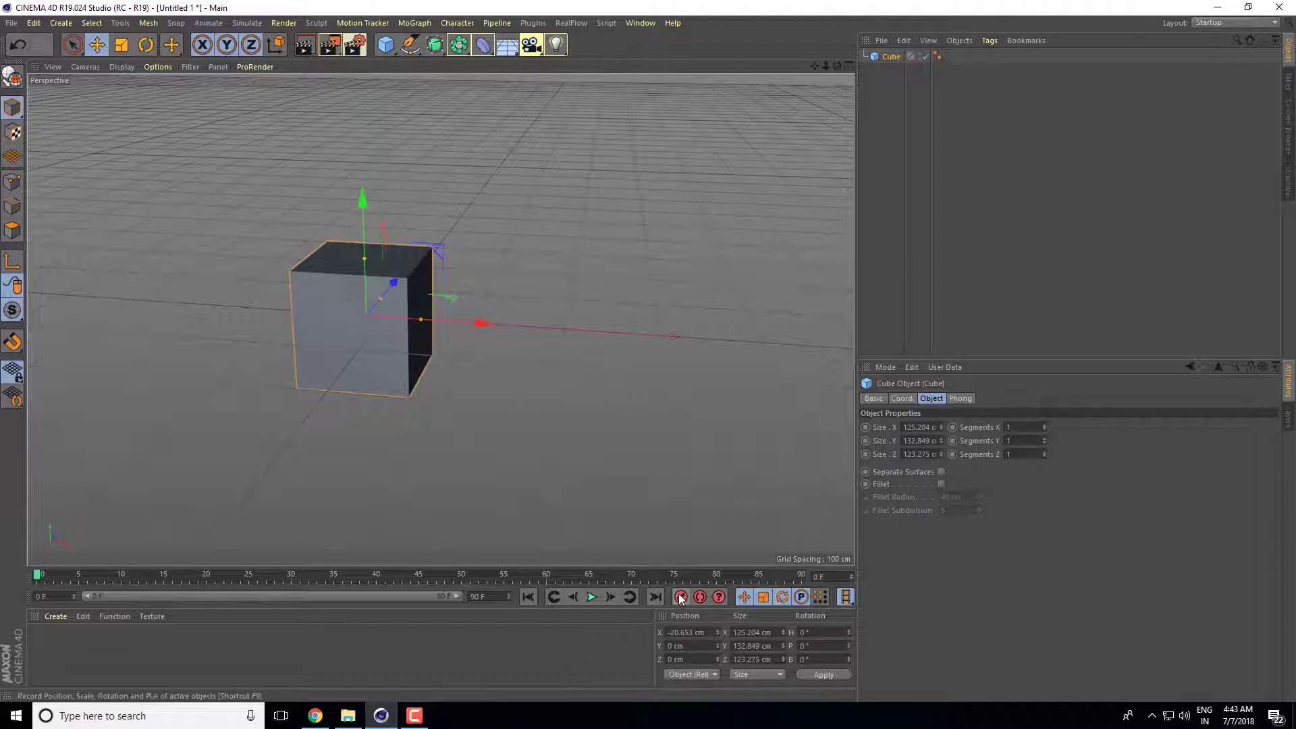
pyautogui.moveTo(472, 324); pyautogui.dragTo(712, 354)
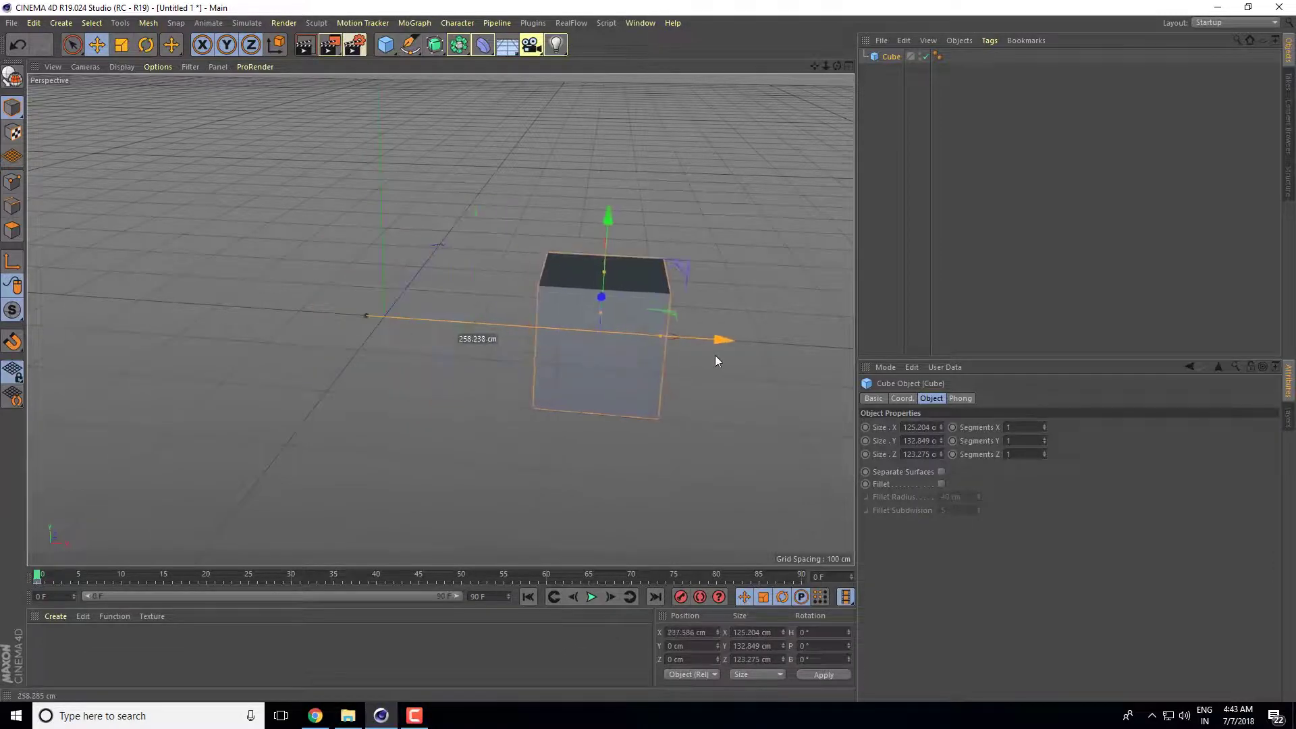
pyautogui.moveTo(38, 578); pyautogui.dragTo(487, 577)
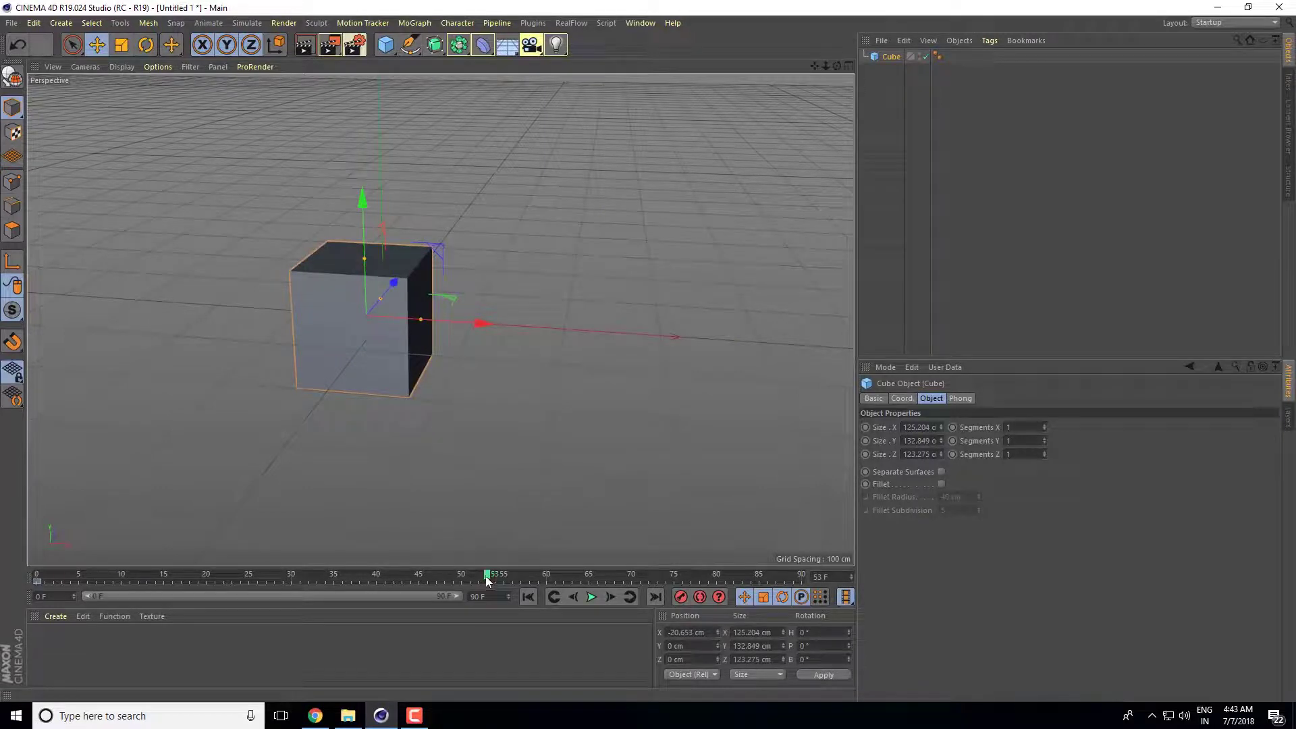
pyautogui.hotkey('ctrl', 'z')
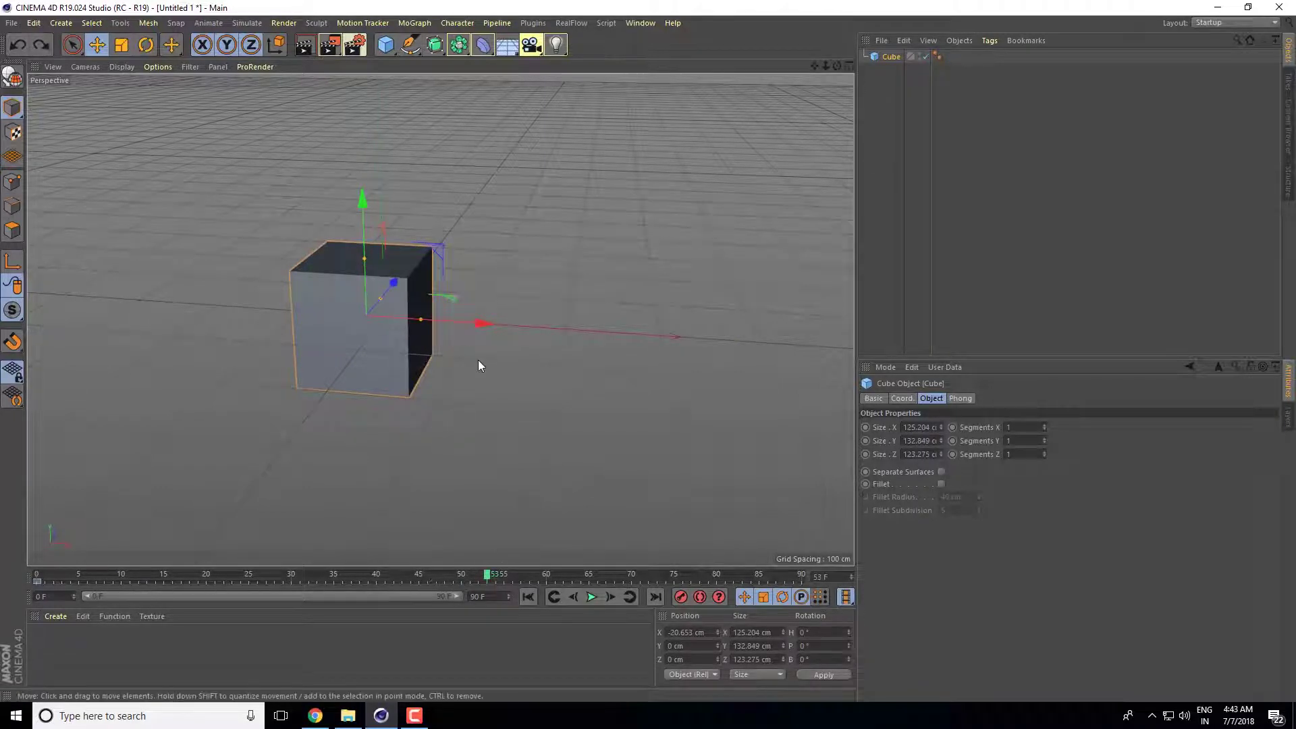
pyautogui.moveTo(481, 324); pyautogui.dragTo(824, 362)
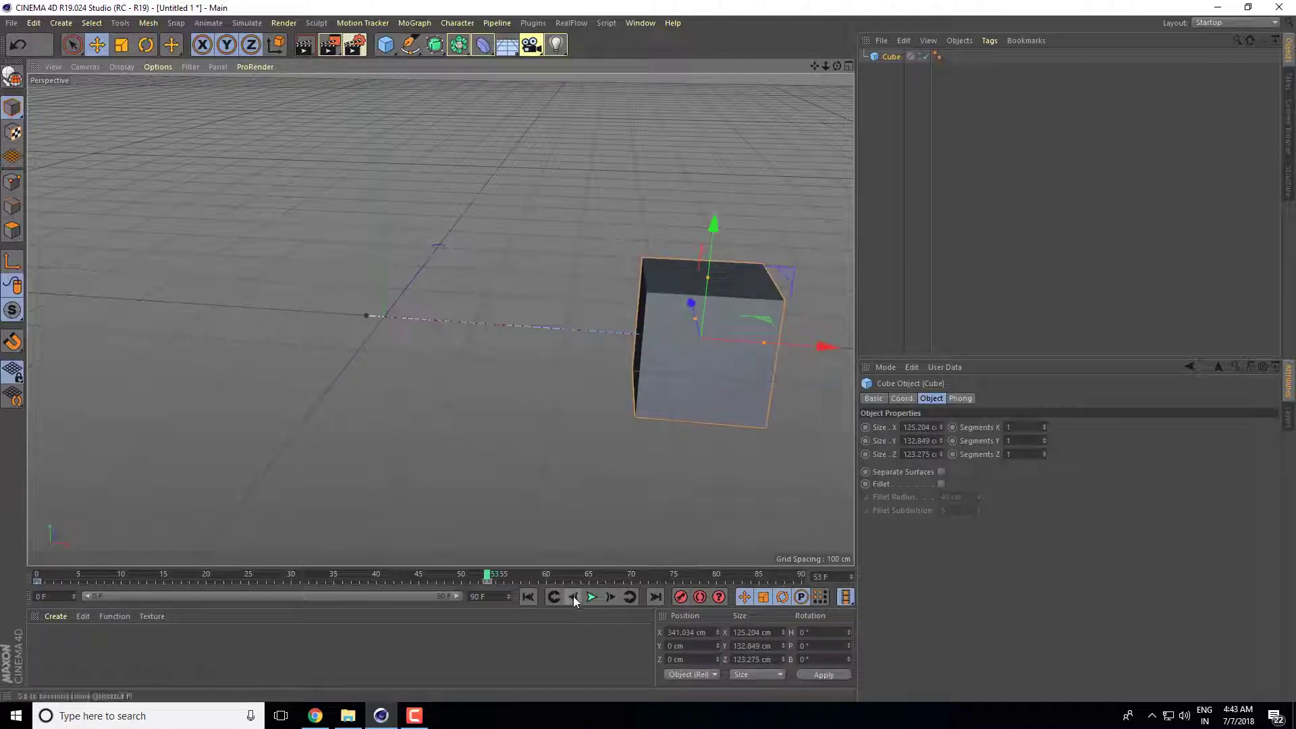
pyautogui.moveTo(823, 346)
pyautogui.mouseDown()
pyautogui.moveTo(447, 367)
pyautogui.moveTo(457, 598)
pyautogui.mouseUp()
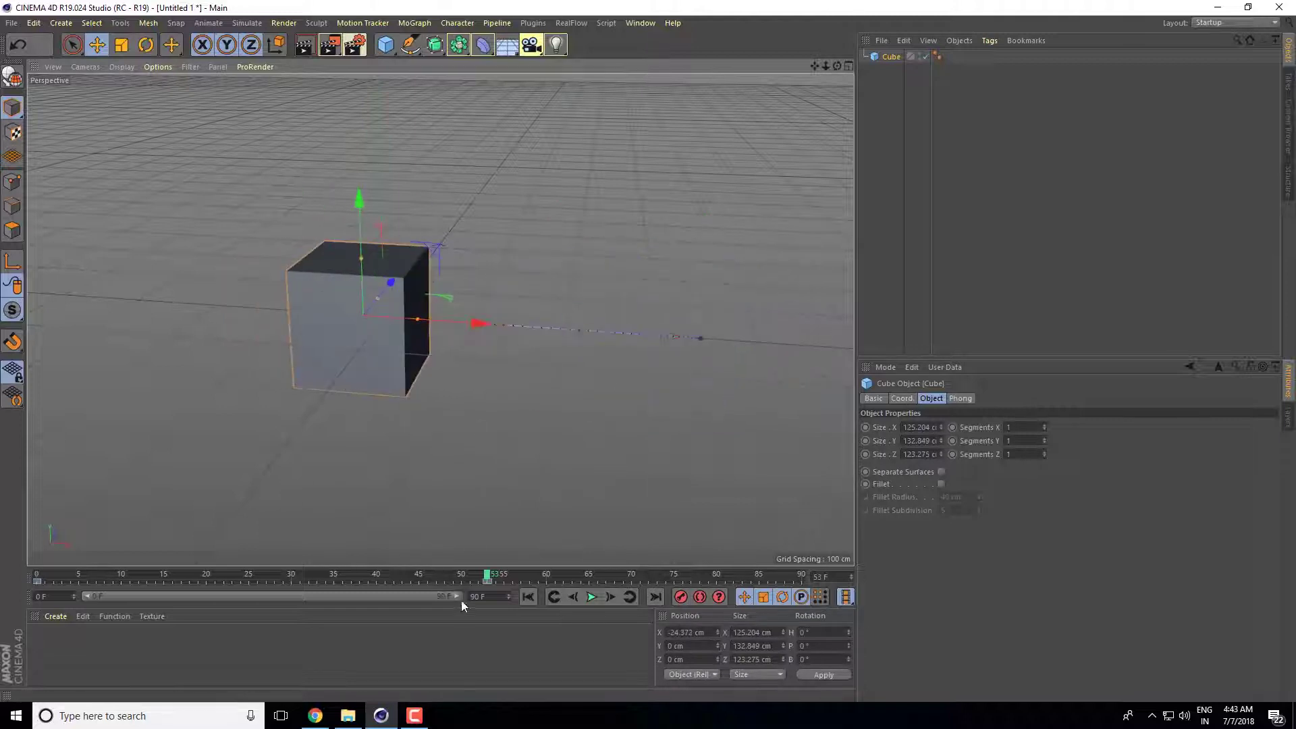
pyautogui.moveTo(75, 584)
pyautogui.mouseDown()
pyautogui.moveTo(30, 590)
pyautogui.moveTo(529, 558)
pyautogui.moveTo(206, 578)
pyautogui.moveTo(463, 575)
pyautogui.moveTo(37, 575)
pyautogui.moveTo(561, 571)
pyautogui.moveTo(498, 582)
pyautogui.mouseUp()
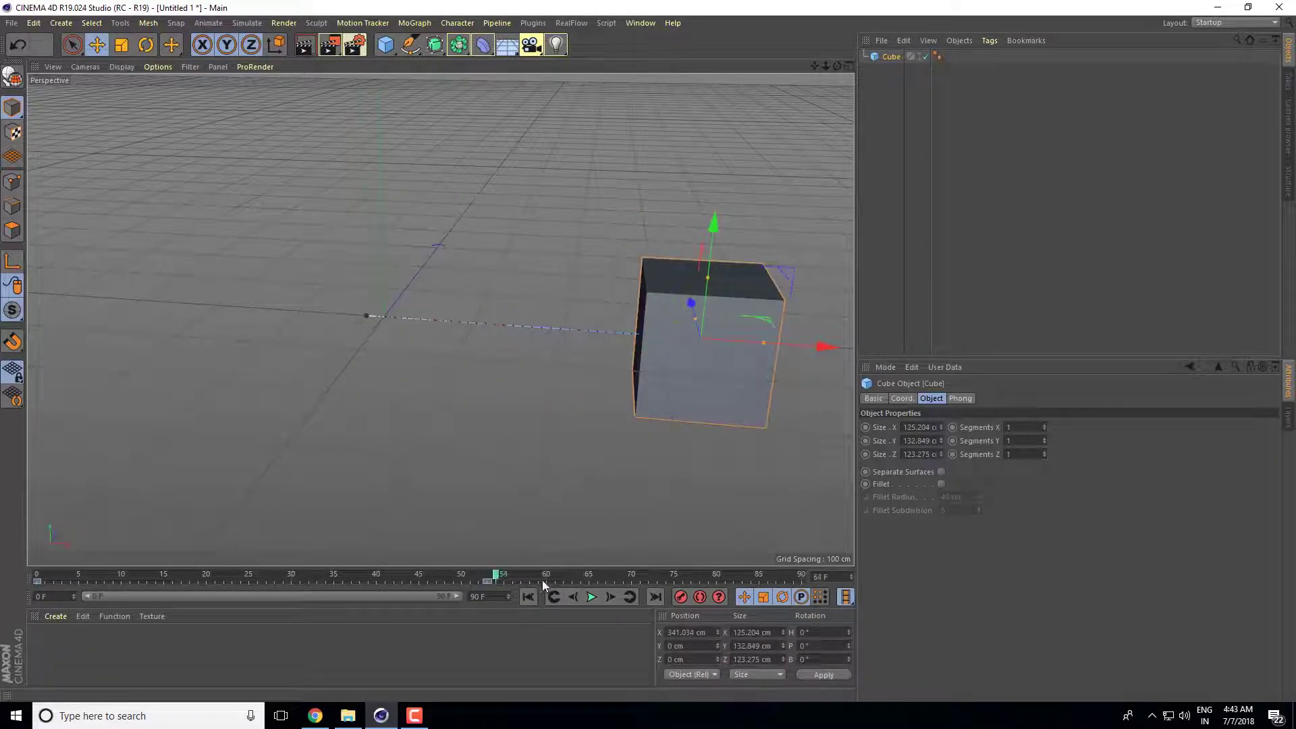
pyautogui.hotkey('ctrl', 'z')
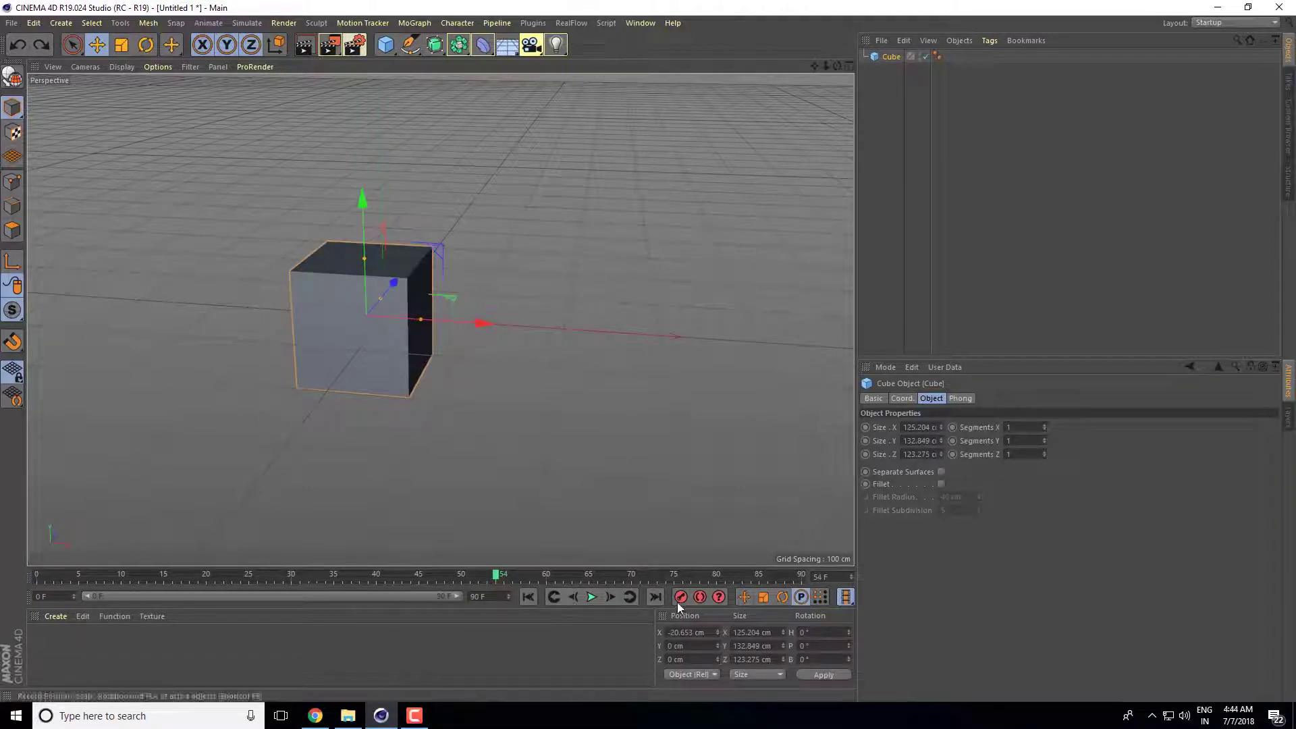
# Step: Return the timeline to frame 0 and turn on Position key recording
pyautogui.moveTo(270, 578); pyautogui.dragTo(129, 578)
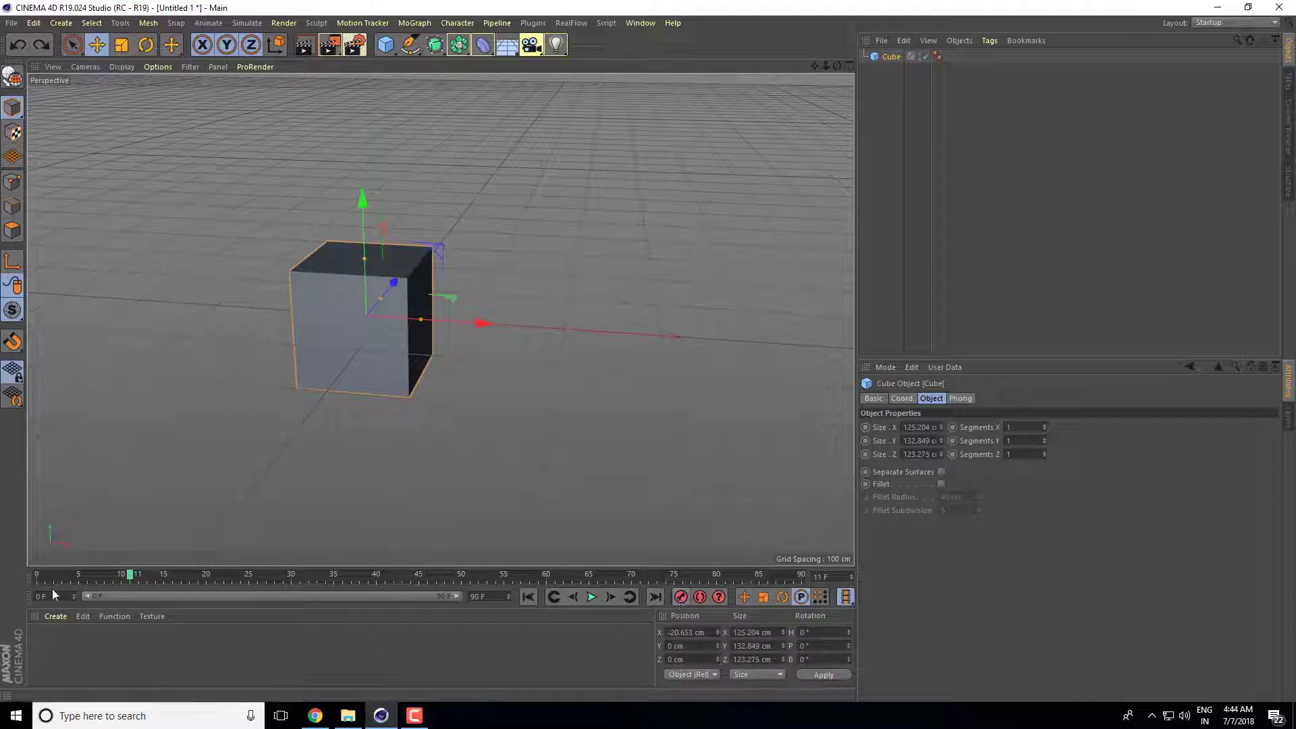
pyautogui.moveTo(133, 578); pyautogui.dragTo(37, 578)
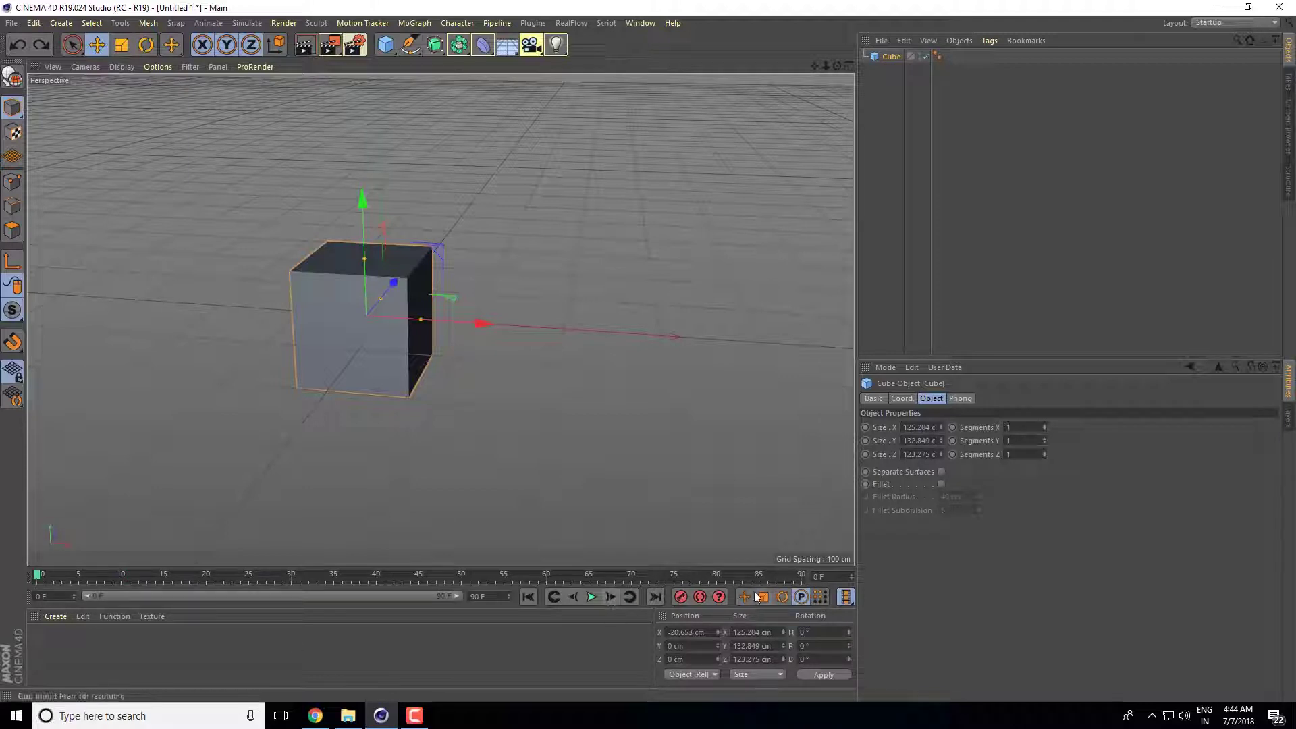
pyautogui.moveTo(37, 579); pyautogui.dragTo(246, 570)
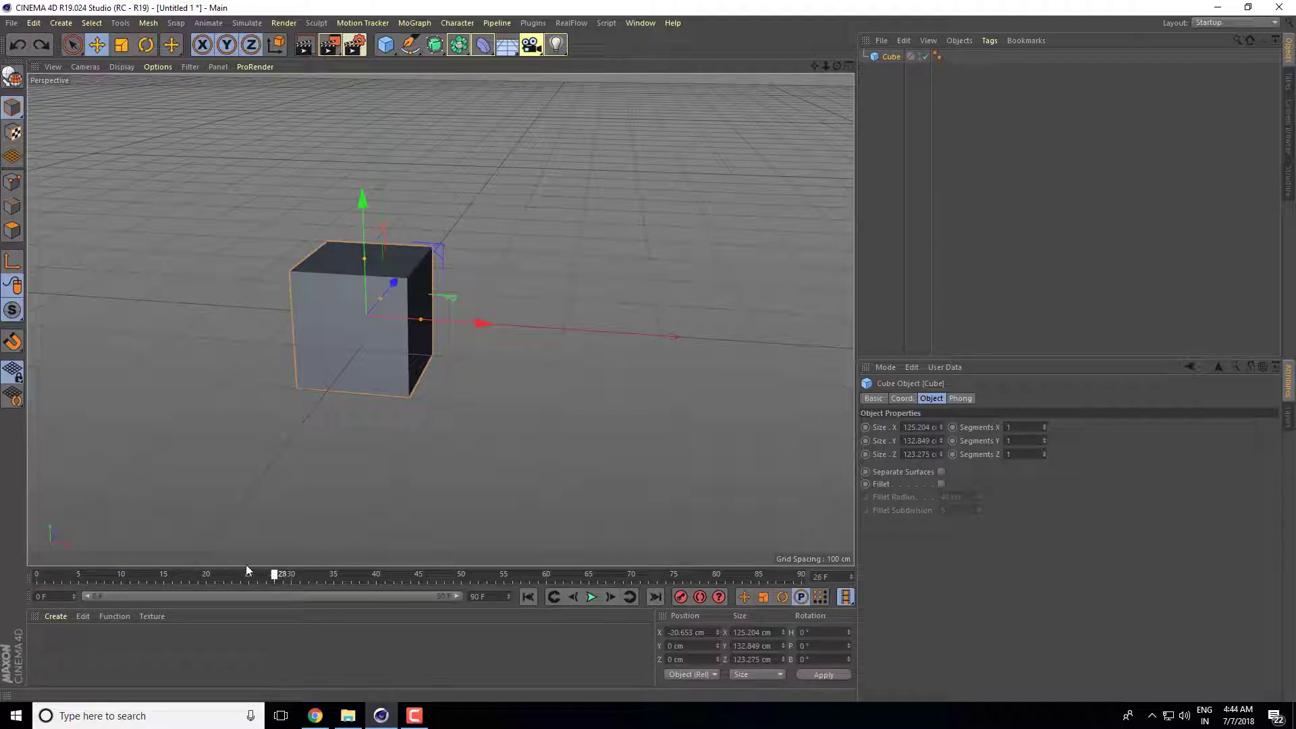
pyautogui.click(743, 598)
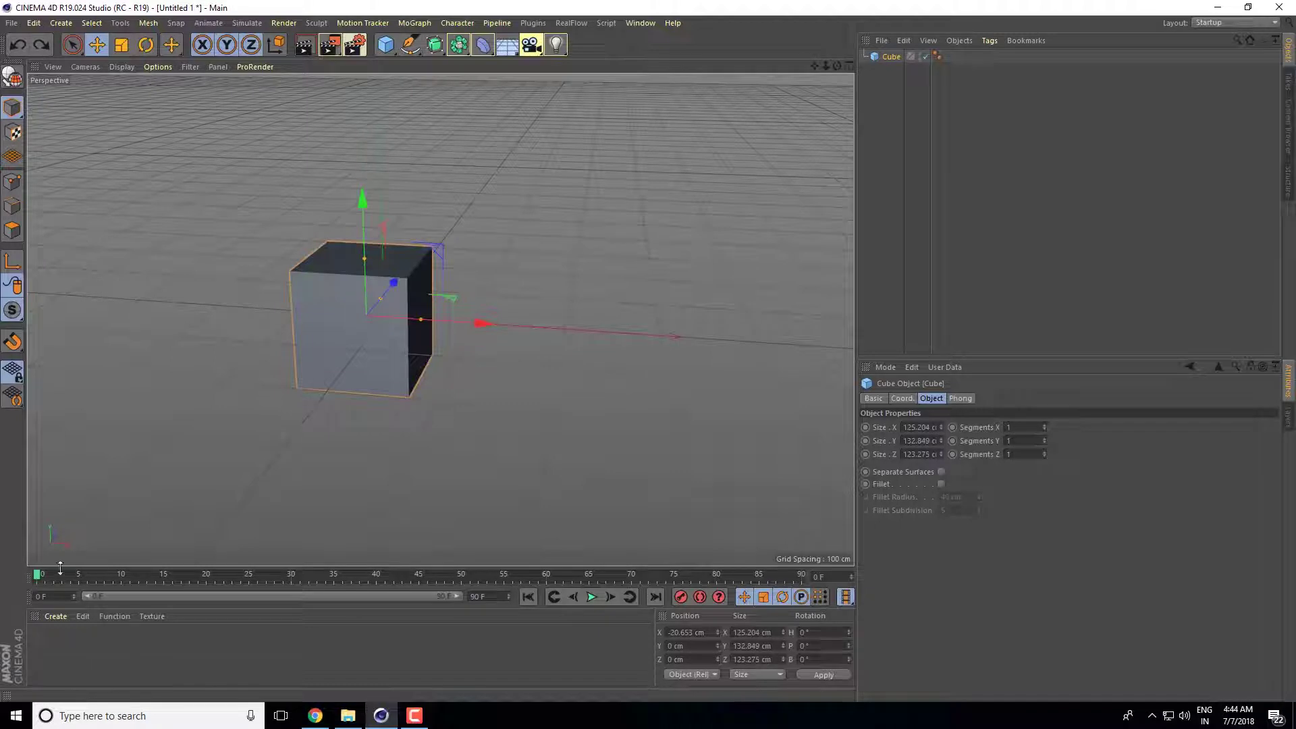
# Step: Switch to the four-view layout, then maximize Perspective and orbit to a near-horizontal angle
pyautogui.keyDown('alt'); pyautogui.moveTo(568, 414); pyautogui.dragTo(491, 451); pyautogui.keyUp('alt')
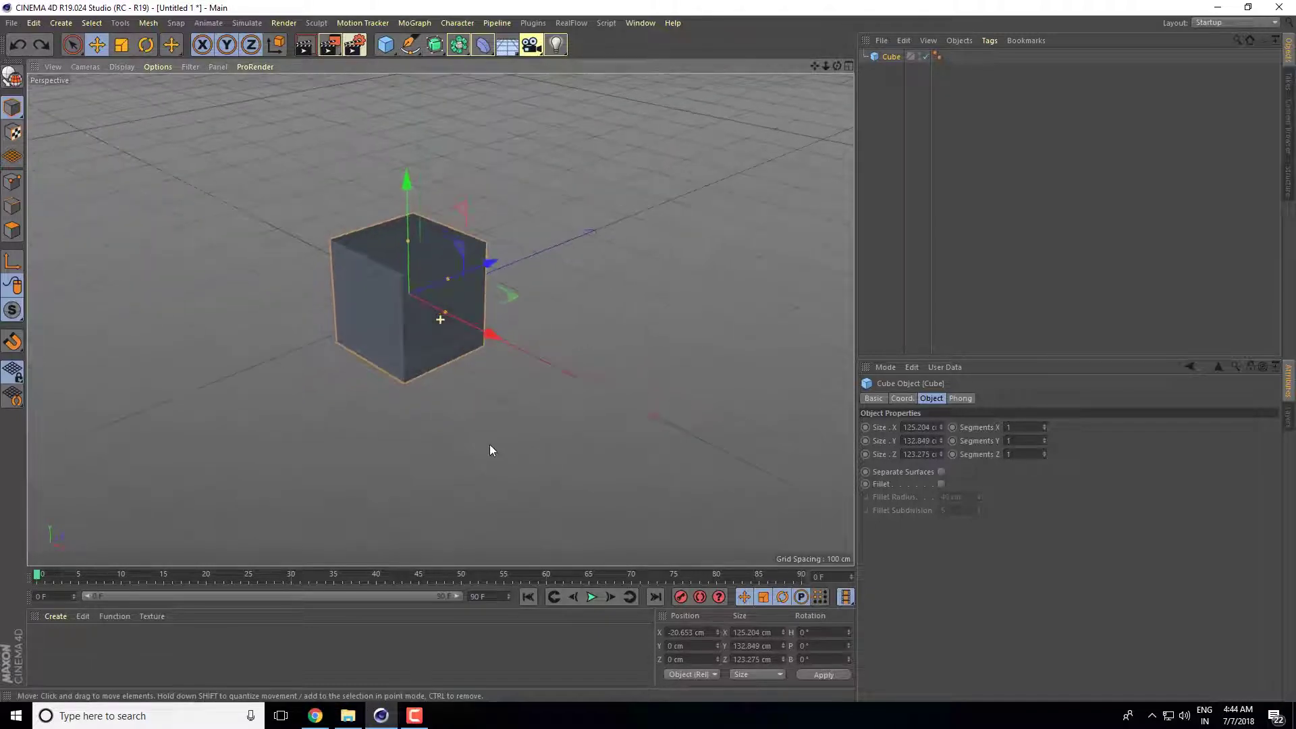
pyautogui.click(848, 64)
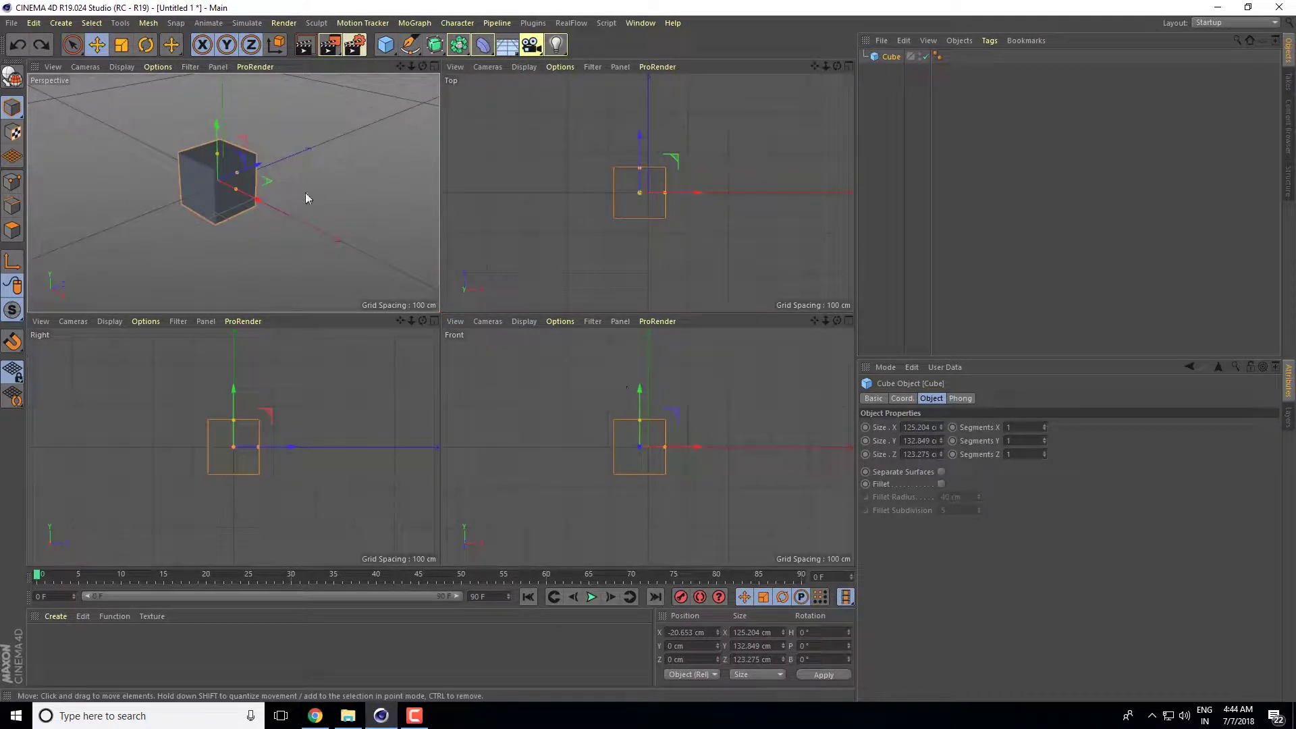
pyautogui.click(363, 153)
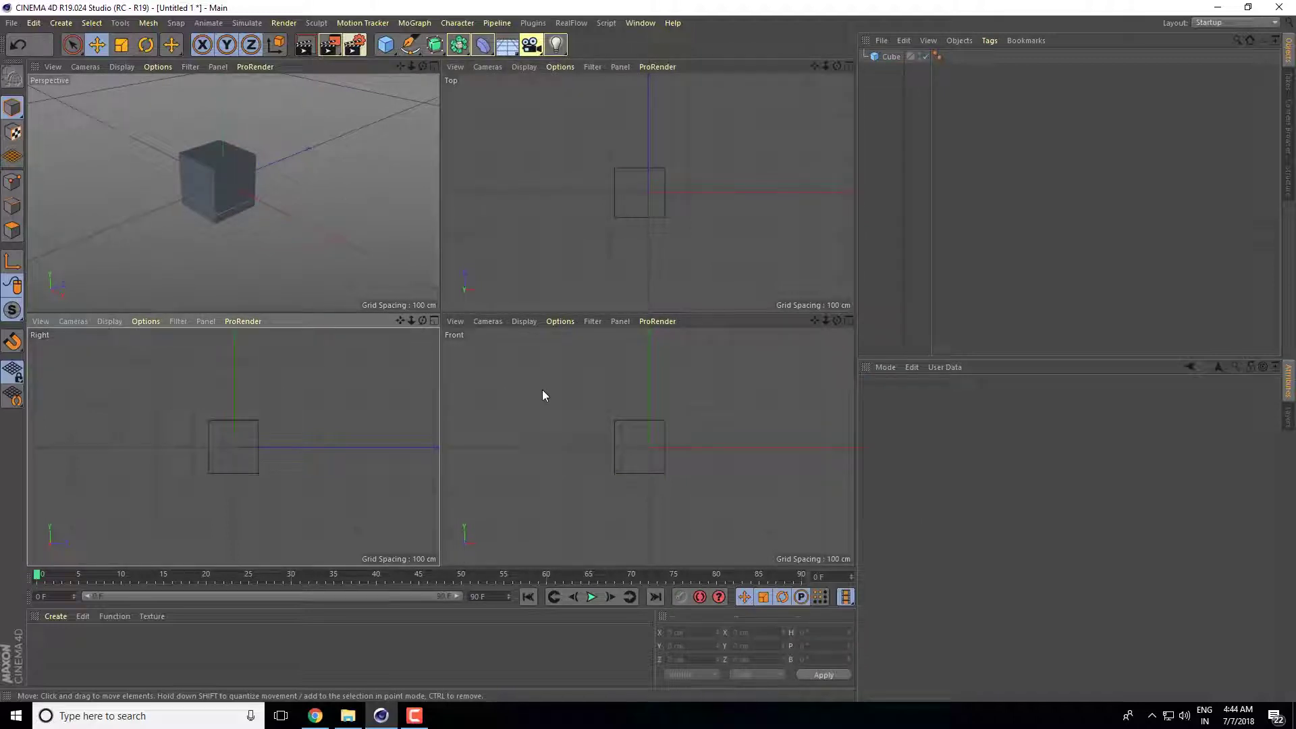
pyautogui.click(433, 66)
pyautogui.moveTo(525, 355)
pyautogui.keyDown('alt'); pyautogui.mouseDown()
pyautogui.moveTo(282, 322)
pyautogui.moveTo(516, 250)
pyautogui.moveTo(585, 301)
pyautogui.moveTo(616, 283)
pyautogui.mouseUp(); pyautogui.keyUp('alt')
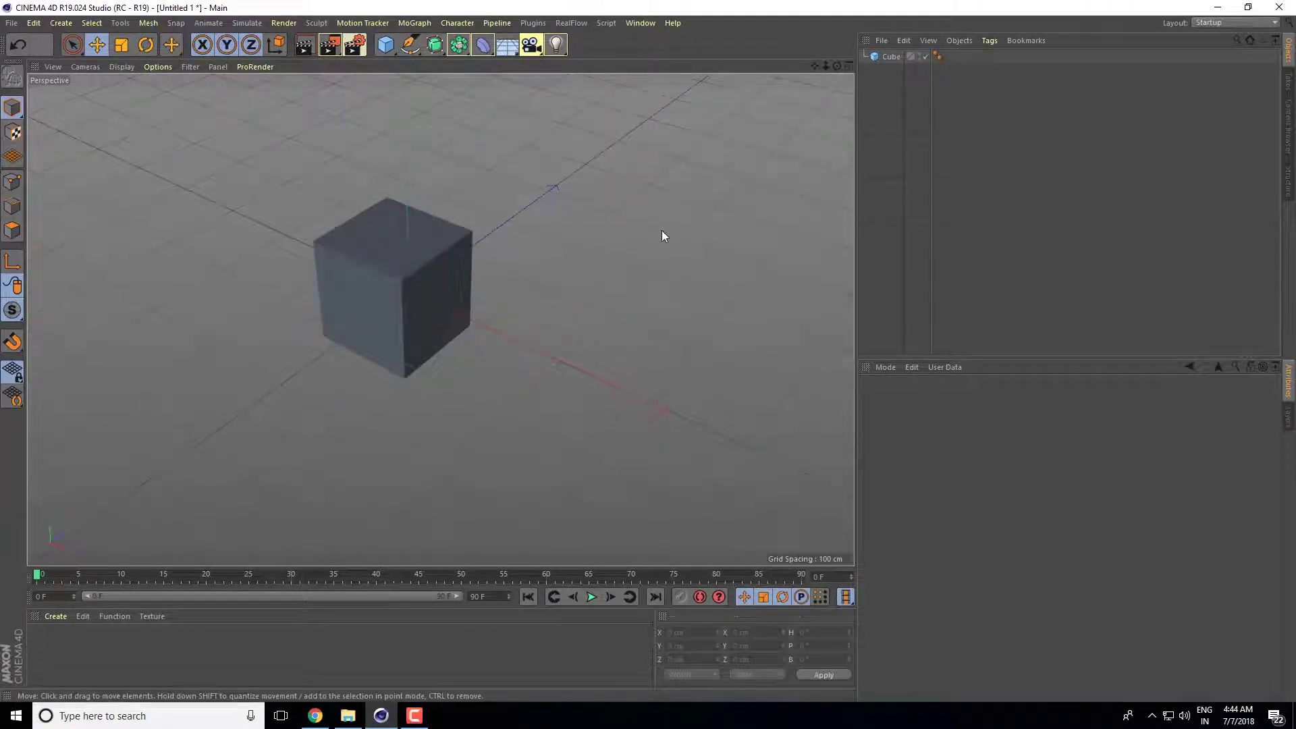
pyautogui.keyDown('alt'); pyautogui.moveTo(662, 236); pyautogui.dragTo(634, 236); pyautogui.keyUp('alt')
# Step: In the four-view layout, move the cube along X and Z, keeping Z near zero
pyautogui.click(849, 65)
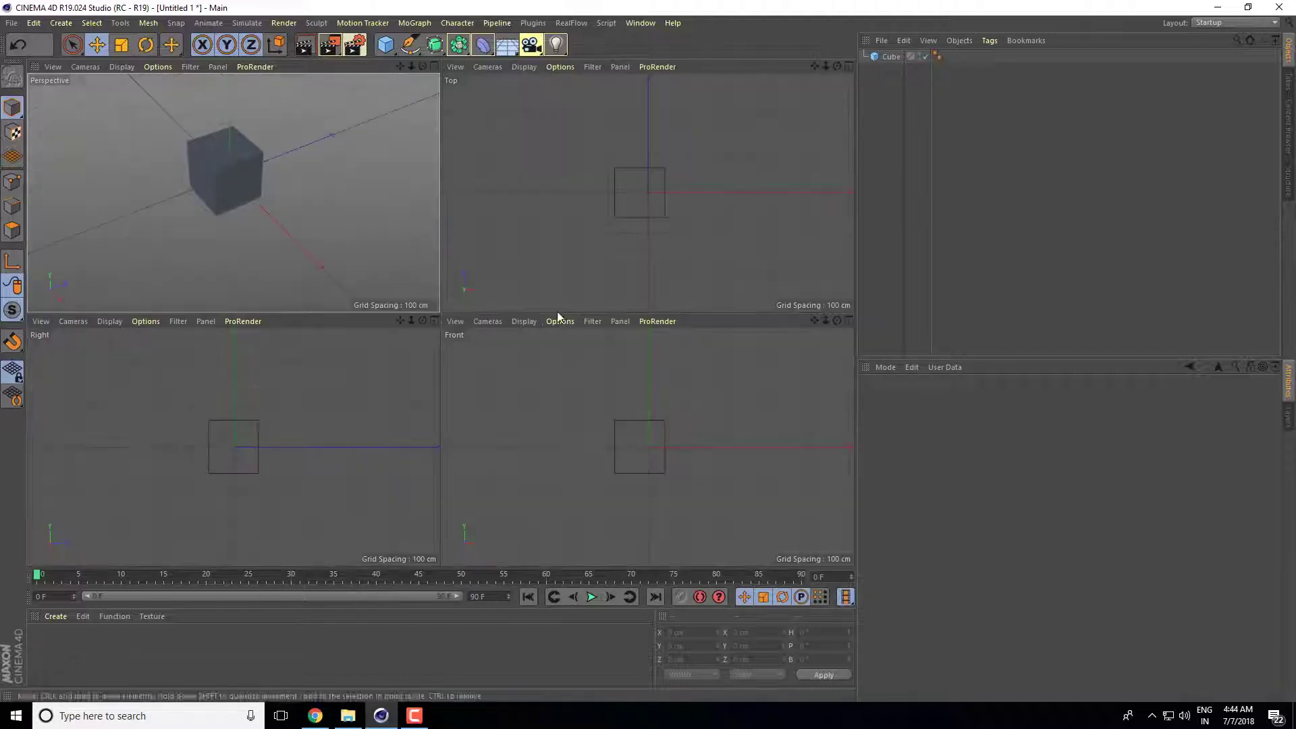
pyautogui.click(655, 173)
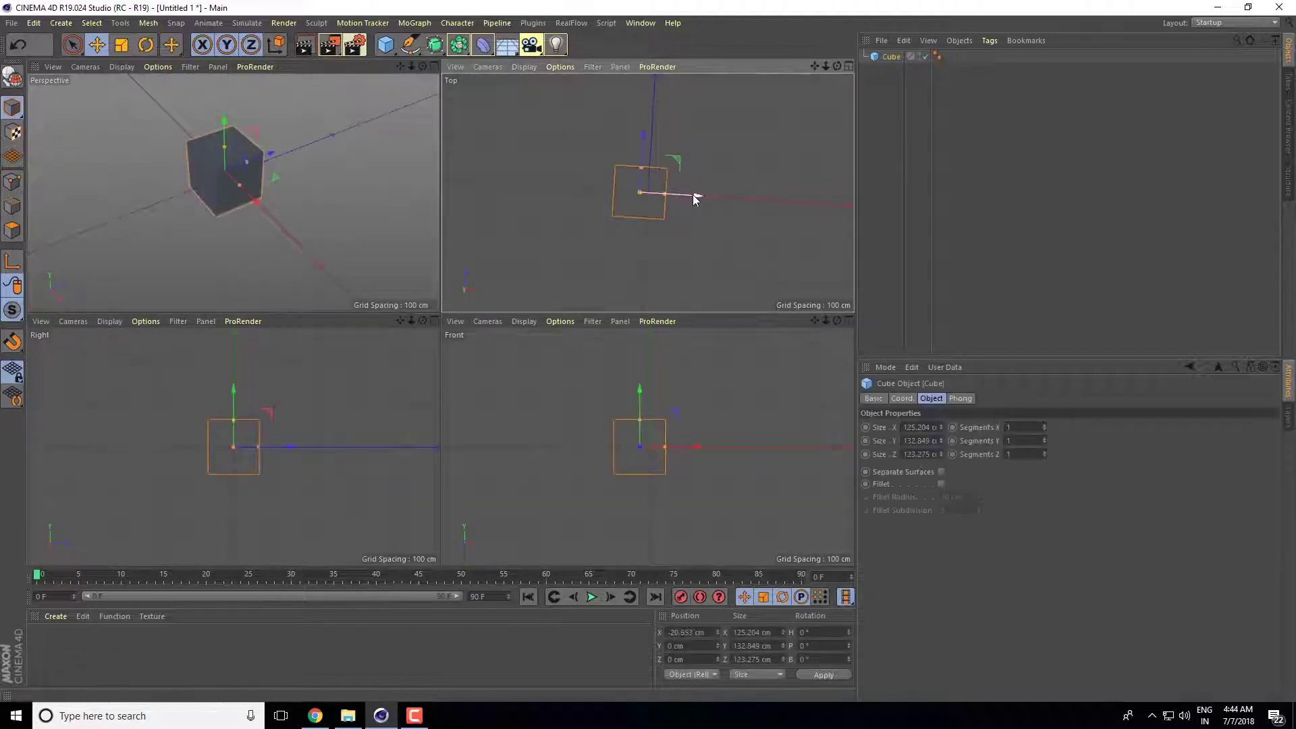
pyautogui.moveTo(691, 193); pyautogui.dragTo(710, 205)
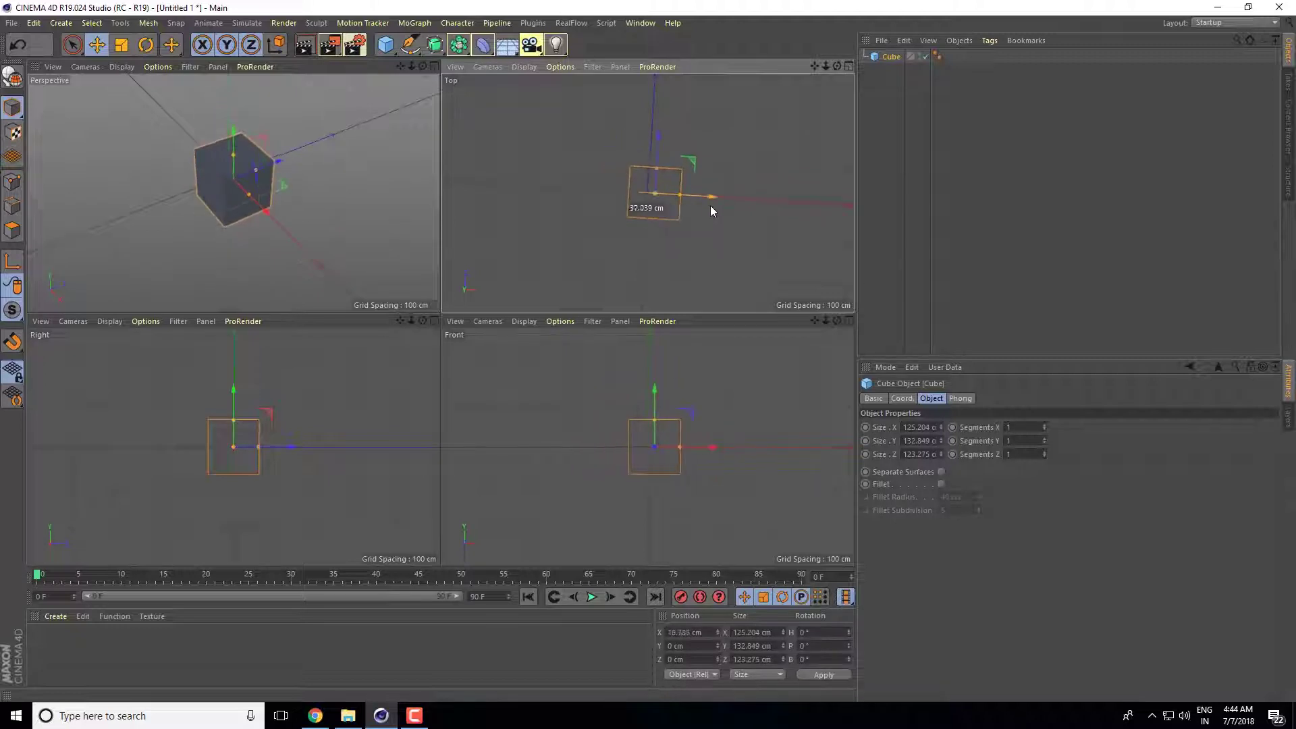
pyautogui.moveTo(710, 206); pyautogui.dragTo(675, 206)
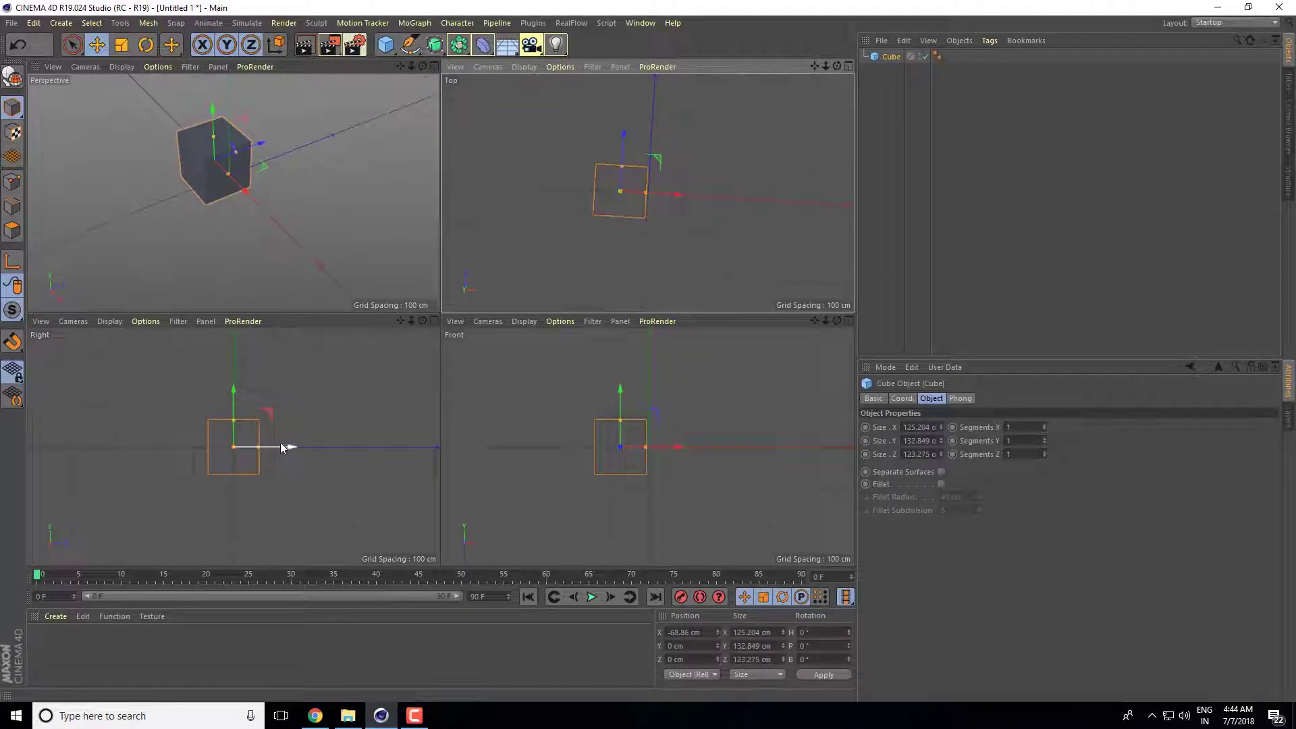
pyautogui.press('e')
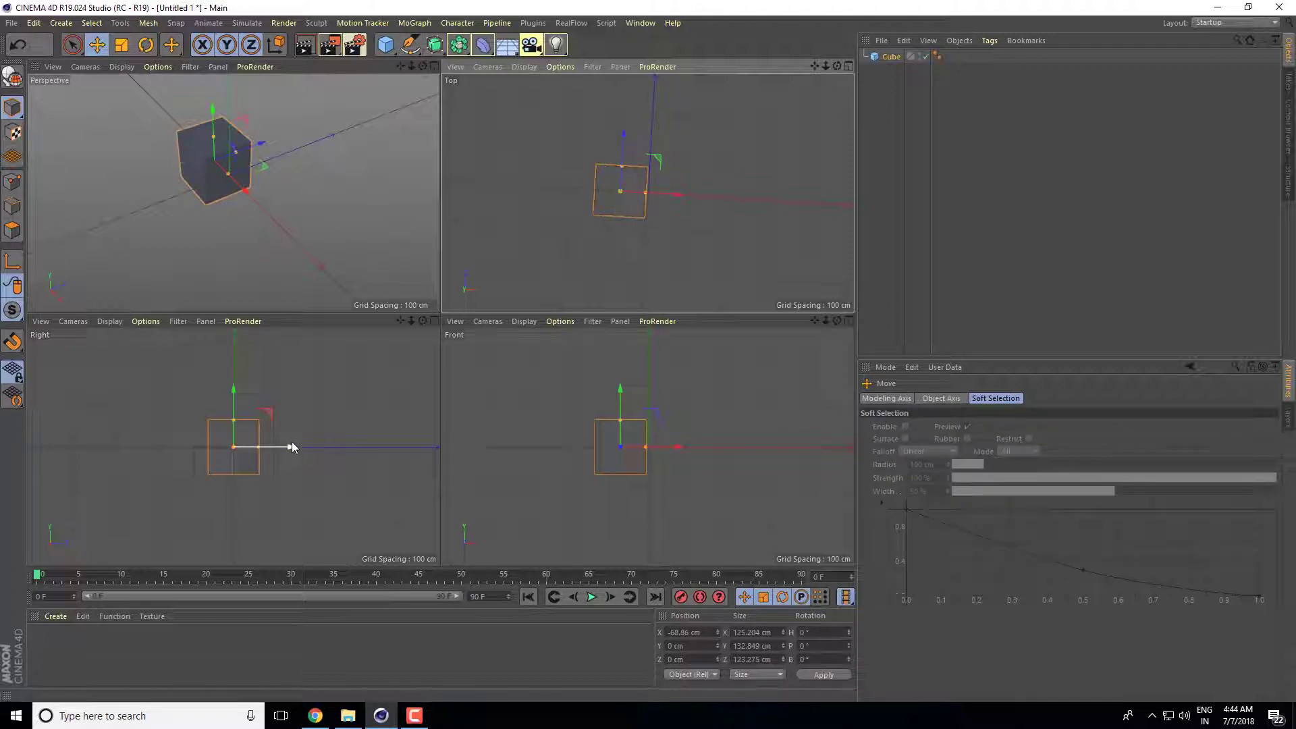
pyautogui.moveTo(291, 443); pyautogui.dragTo(292, 473)
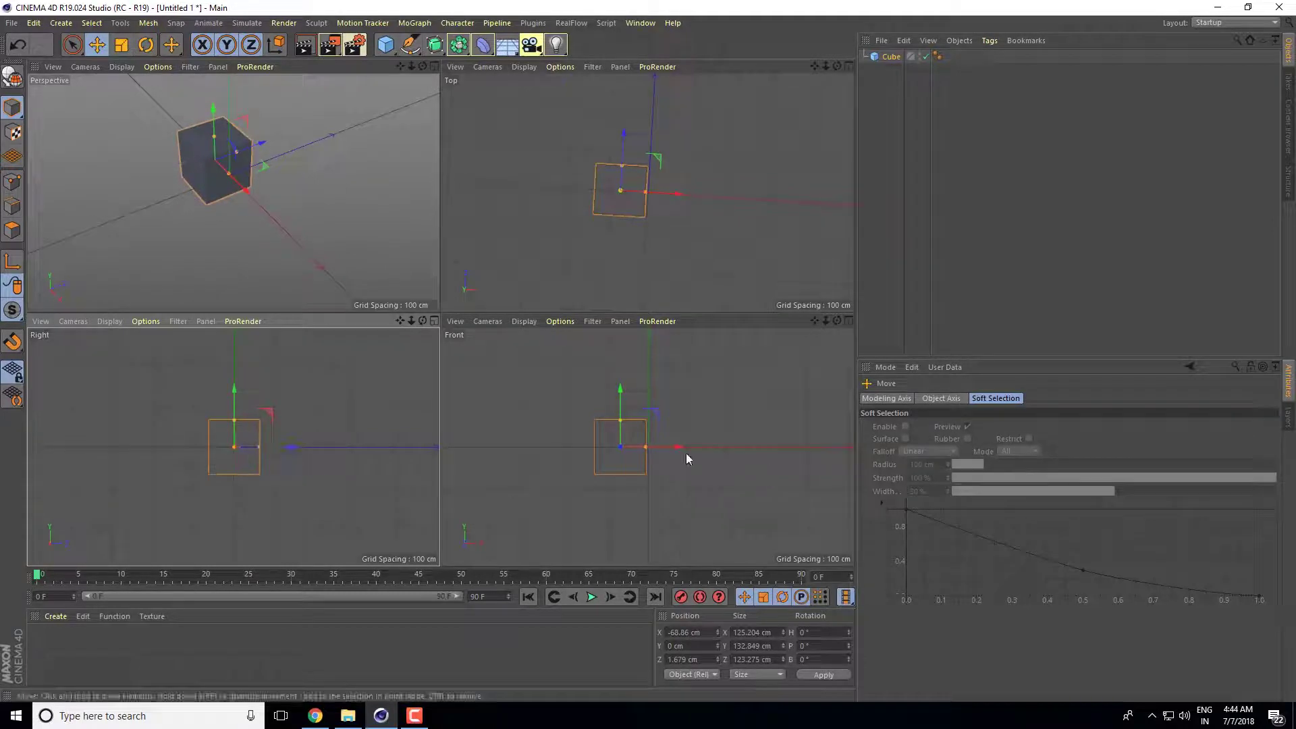
pyautogui.moveTo(683, 448); pyautogui.dragTo(702, 447)
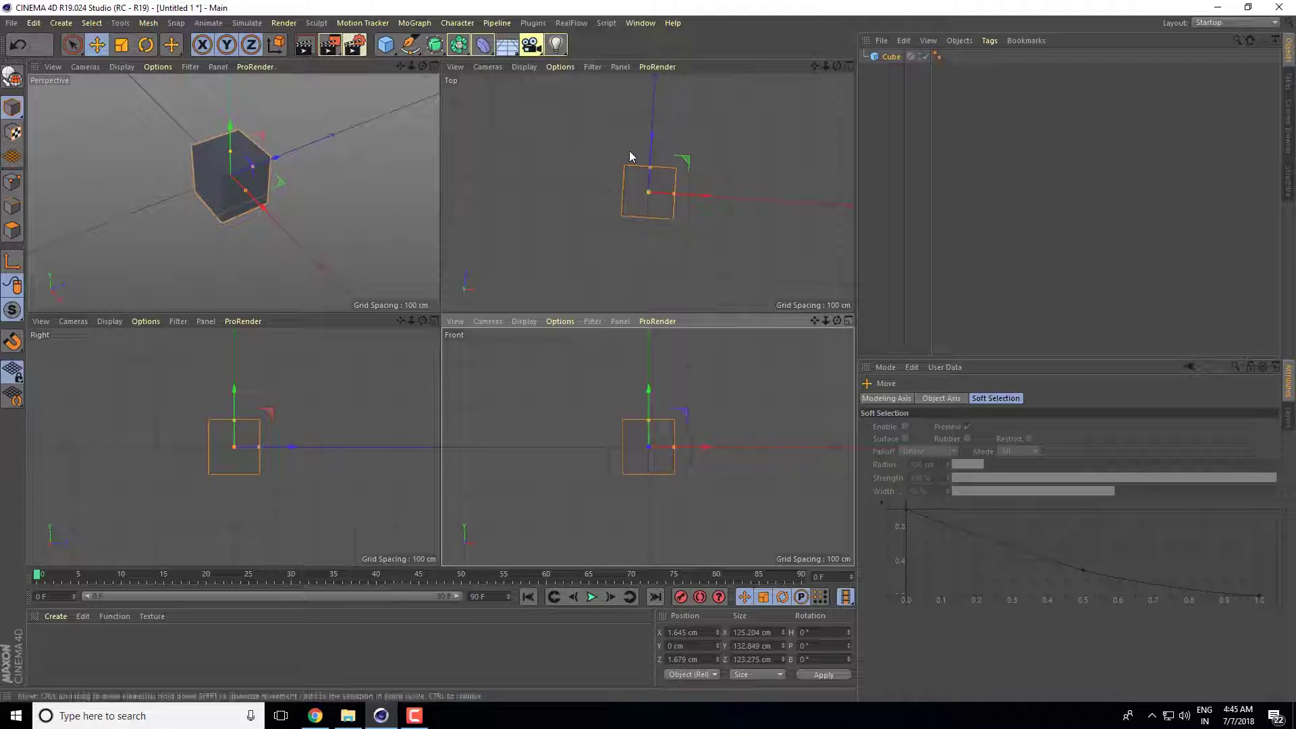
# Step: Level the cube on the ground and place it at X −154.584 cm in full-size Perspective
pyautogui.moveTo(264, 207)
pyautogui.mouseDown()
pyautogui.moveTo(175, 160)
pyautogui.moveTo(217, 192)
pyautogui.mouseUp()
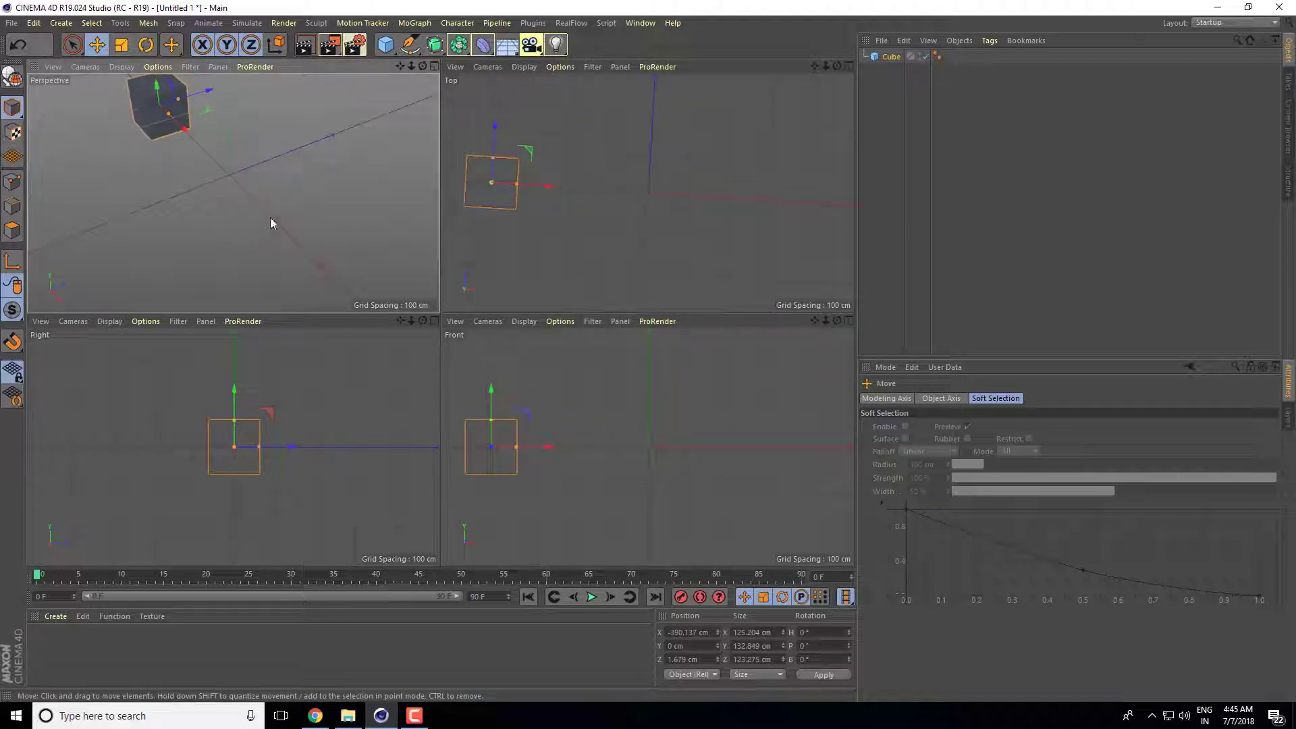
pyautogui.moveTo(553, 189); pyautogui.dragTo(704, 208)
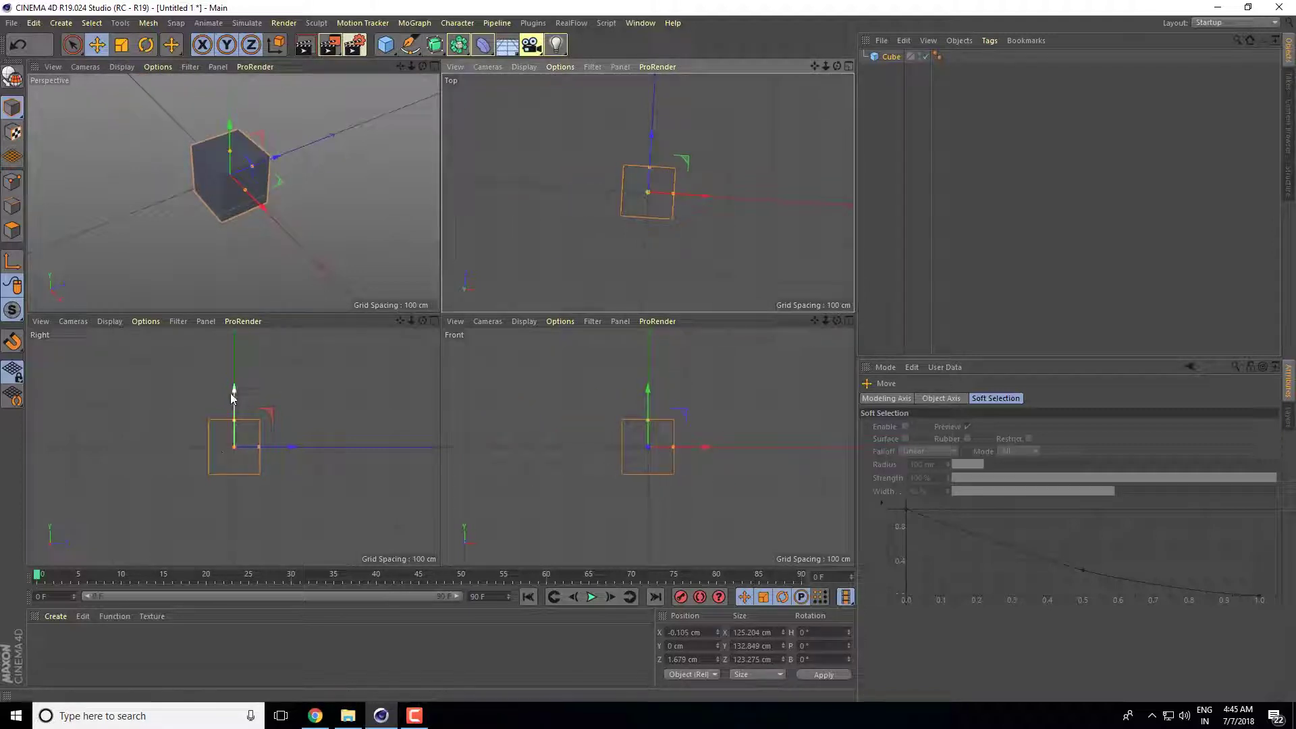
pyautogui.moveTo(233, 392); pyautogui.dragTo(238, 395)
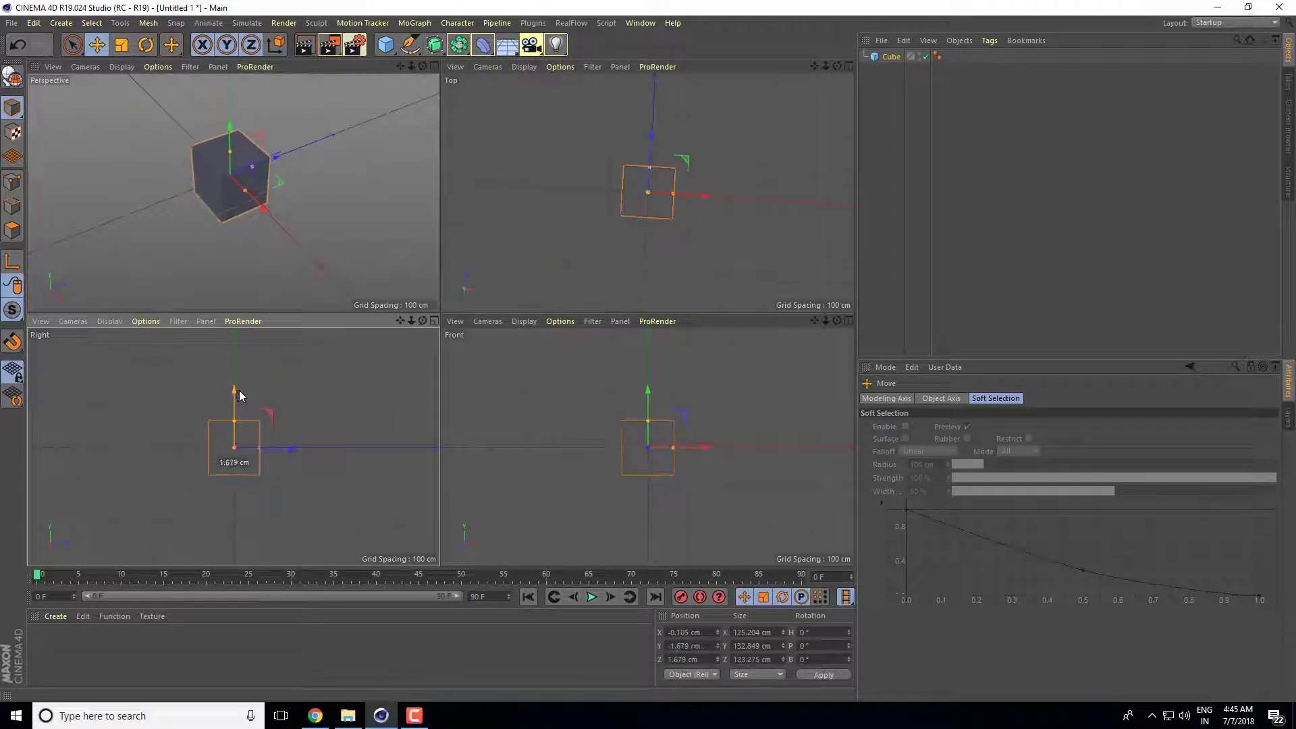
pyautogui.moveTo(237, 391); pyautogui.dragTo(239, 390)
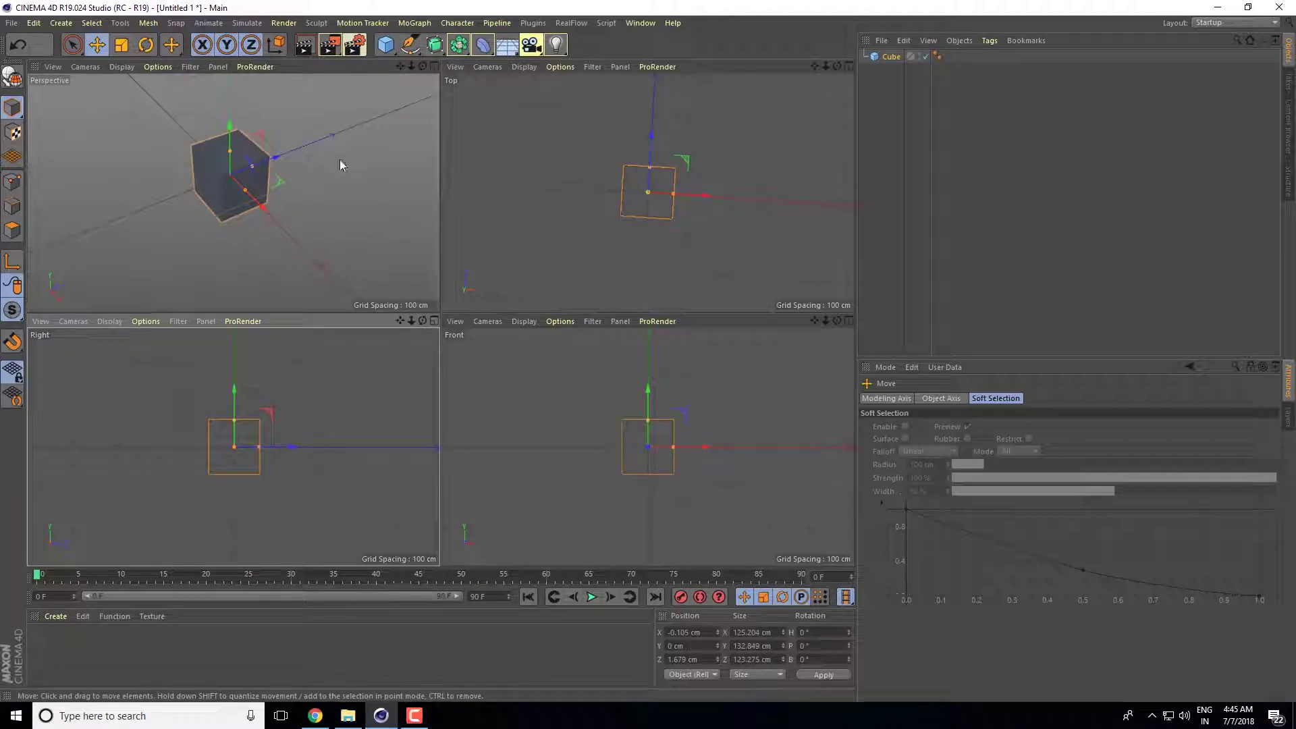
pyautogui.click(433, 66)
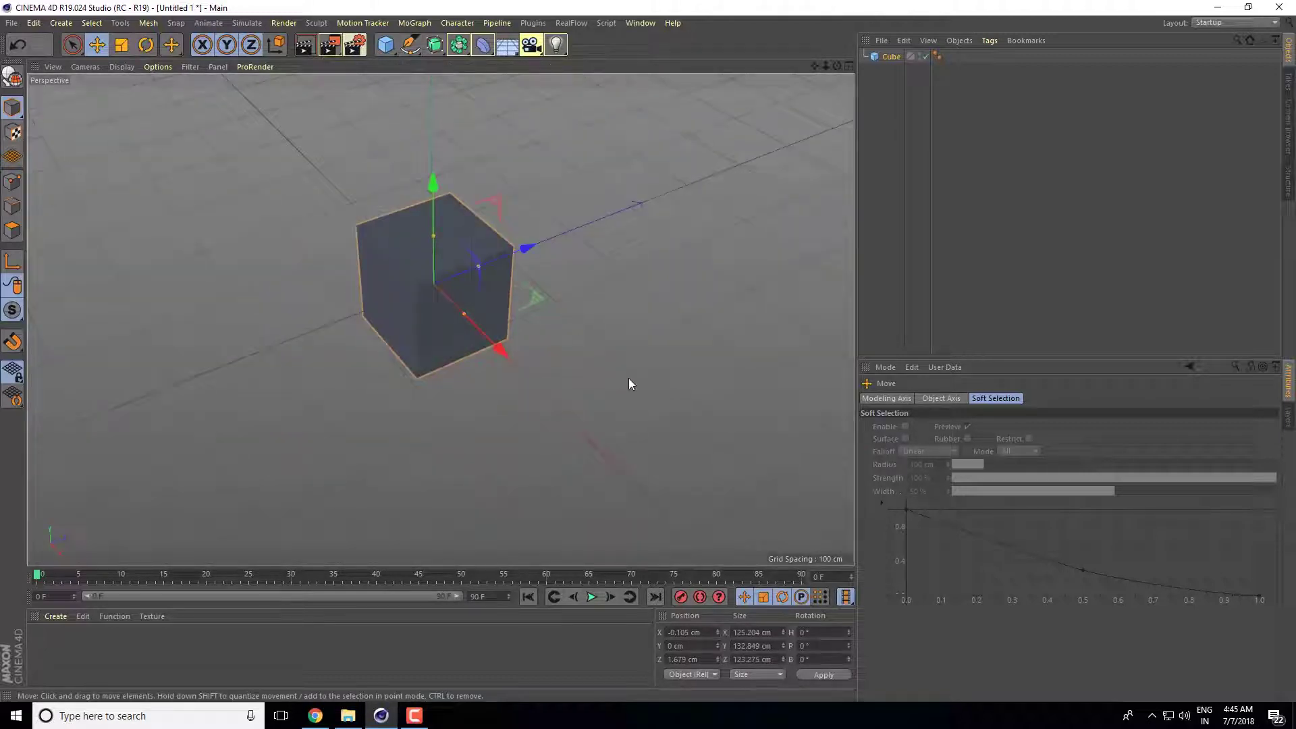
pyautogui.moveTo(629, 384)
pyautogui.keyDown('alt'); pyautogui.mouseDown()
pyautogui.moveTo(281, 370)
pyautogui.moveTo(691, 304)
pyautogui.moveTo(633, 396)
pyautogui.moveTo(645, 410)
pyautogui.moveTo(383, 343)
pyautogui.mouseUp(); pyautogui.keyUp('alt')
pyautogui.moveTo(502, 327); pyautogui.dragTo(374, 295)
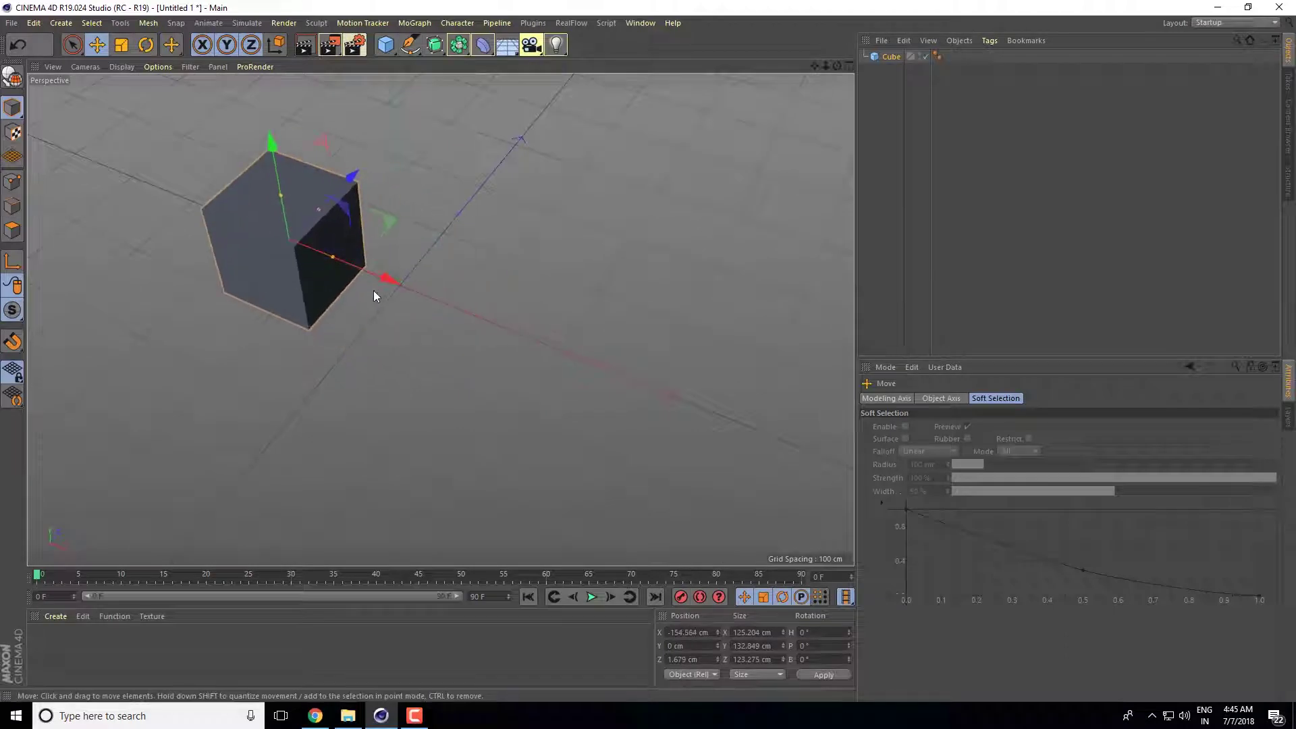
# Step: Add a tube 39 cm tall with 105 cm outer radius at X 255 cm
pyautogui.click(387, 51)
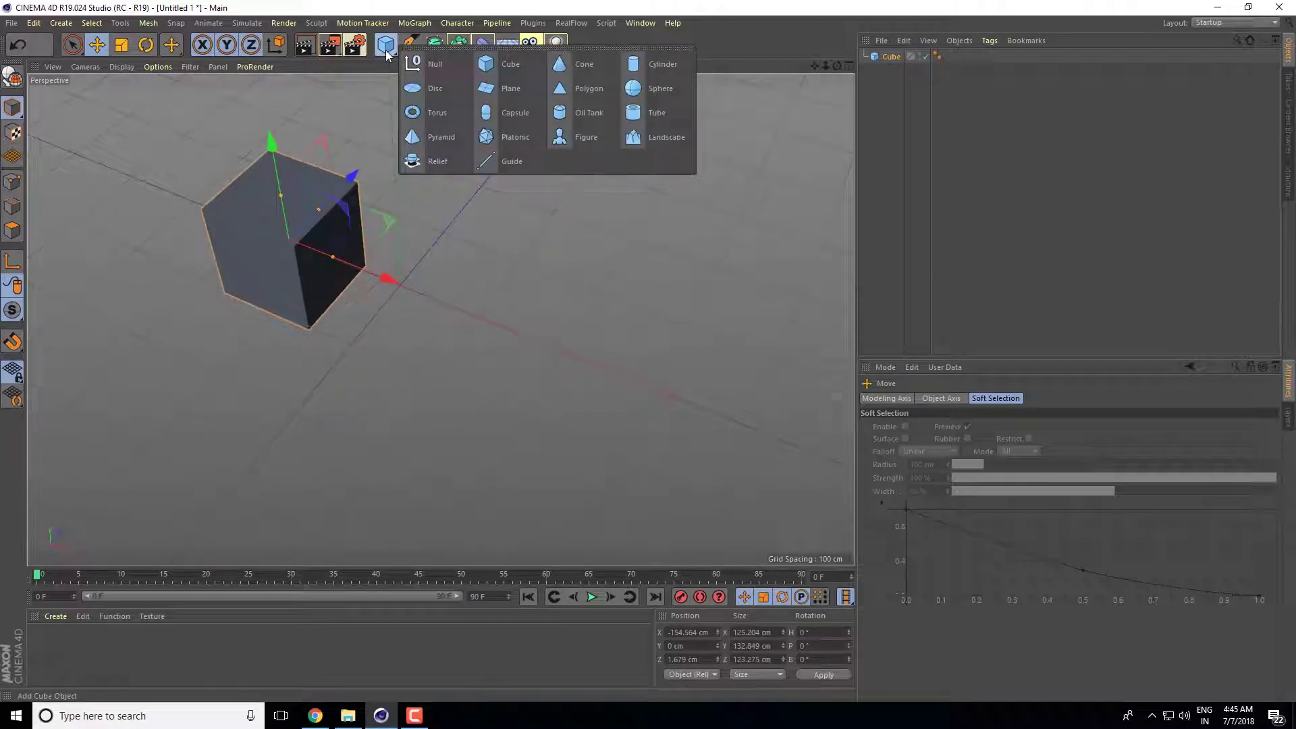
pyautogui.click(669, 115)
pyautogui.moveTo(483, 318)
pyautogui.mouseDown()
pyautogui.moveTo(652, 399)
pyautogui.moveTo(569, 380)
pyautogui.moveTo(583, 390)
pyautogui.mouseUp()
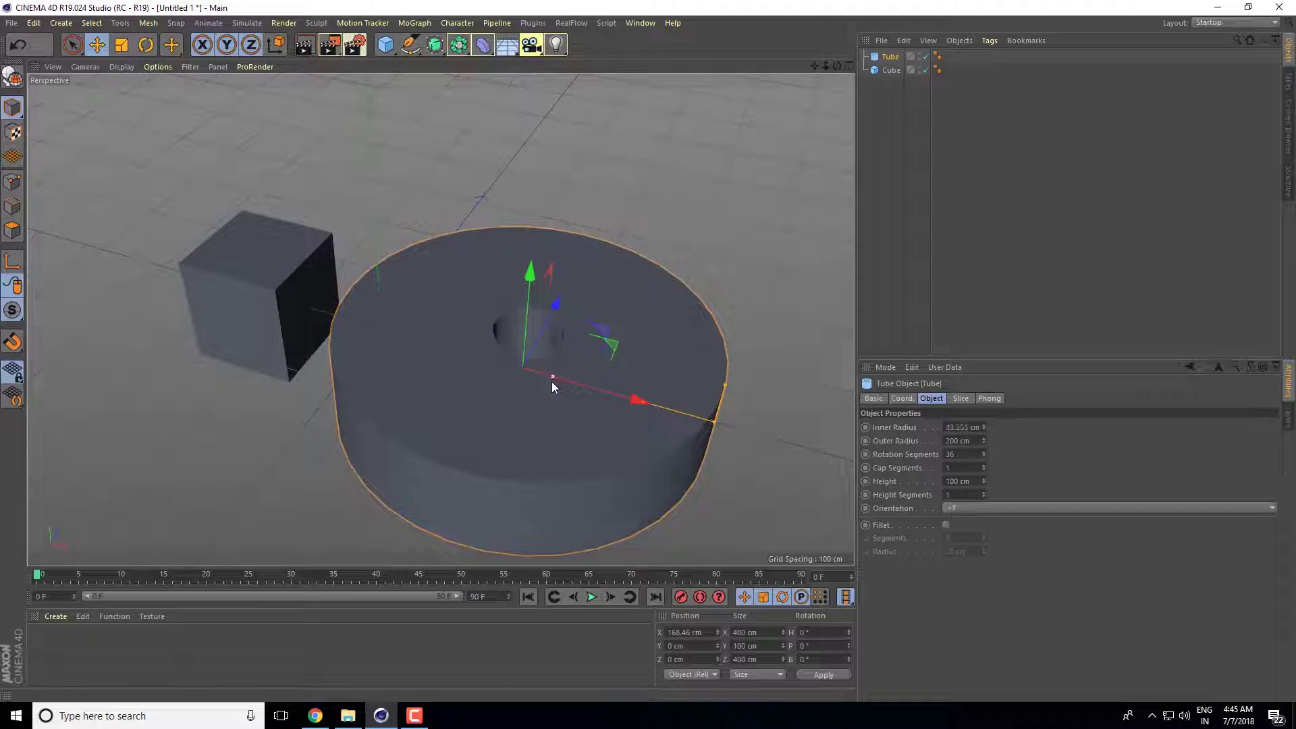
pyautogui.moveTo(723, 386)
pyautogui.mouseDown()
pyautogui.moveTo(718, 431)
pyautogui.moveTo(624, 420)
pyautogui.mouseUp()
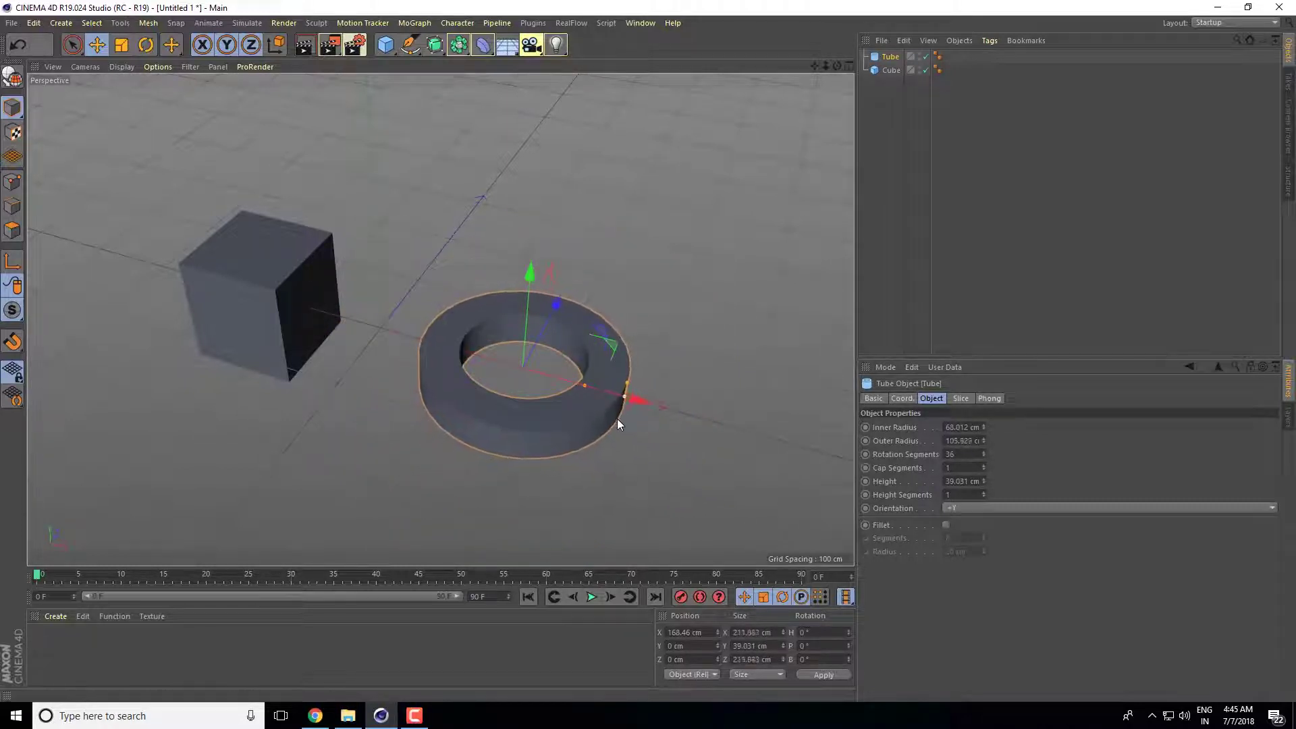
pyautogui.keyDown('alt'); pyautogui.moveTo(536, 467); pyautogui.dragTo(536, 438); pyautogui.keyUp('alt')
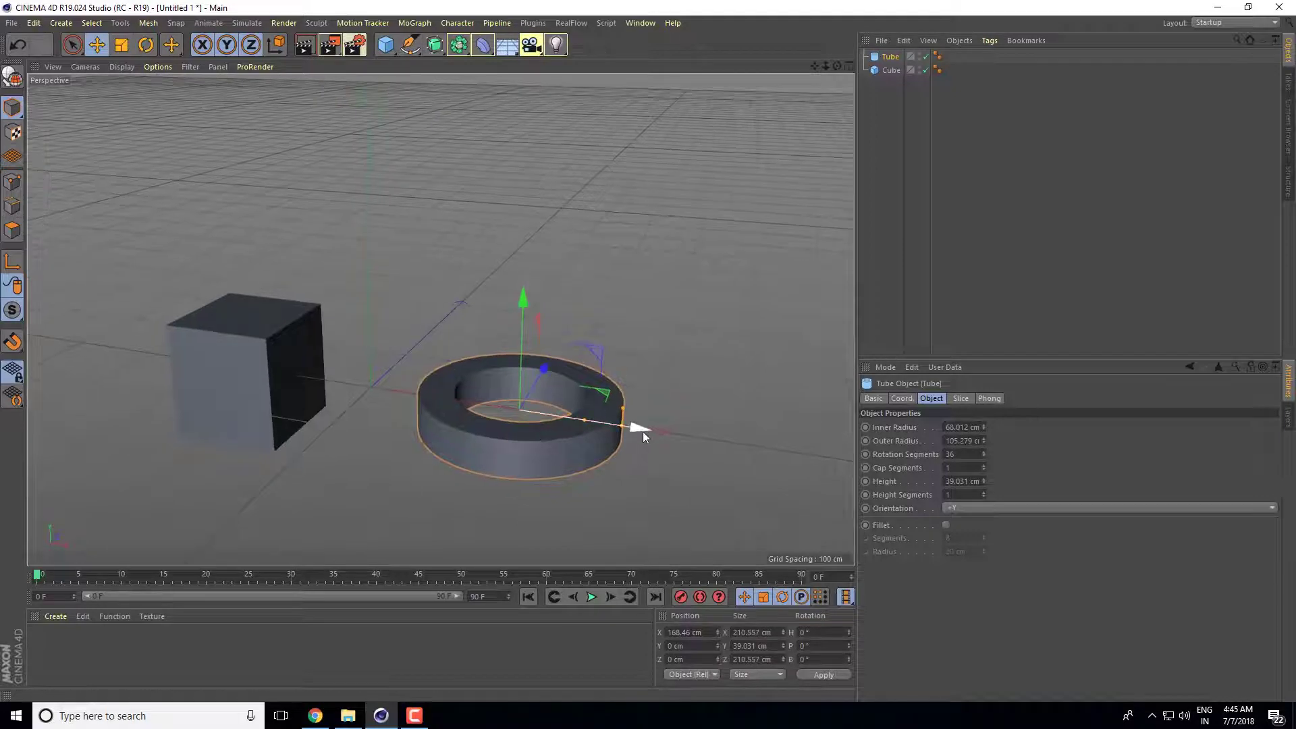
pyautogui.moveTo(633, 428); pyautogui.dragTo(726, 440)
# Step: Reframe the view on both objects, select the cube, and move to about frame 48
pyautogui.moveTo(784, 69)
pyautogui.keyDown('alt'); pyautogui.mouseDown()
pyautogui.moveTo(694, 260)
pyautogui.moveTo(672, 245)
pyautogui.mouseUp(); pyautogui.keyUp('alt')
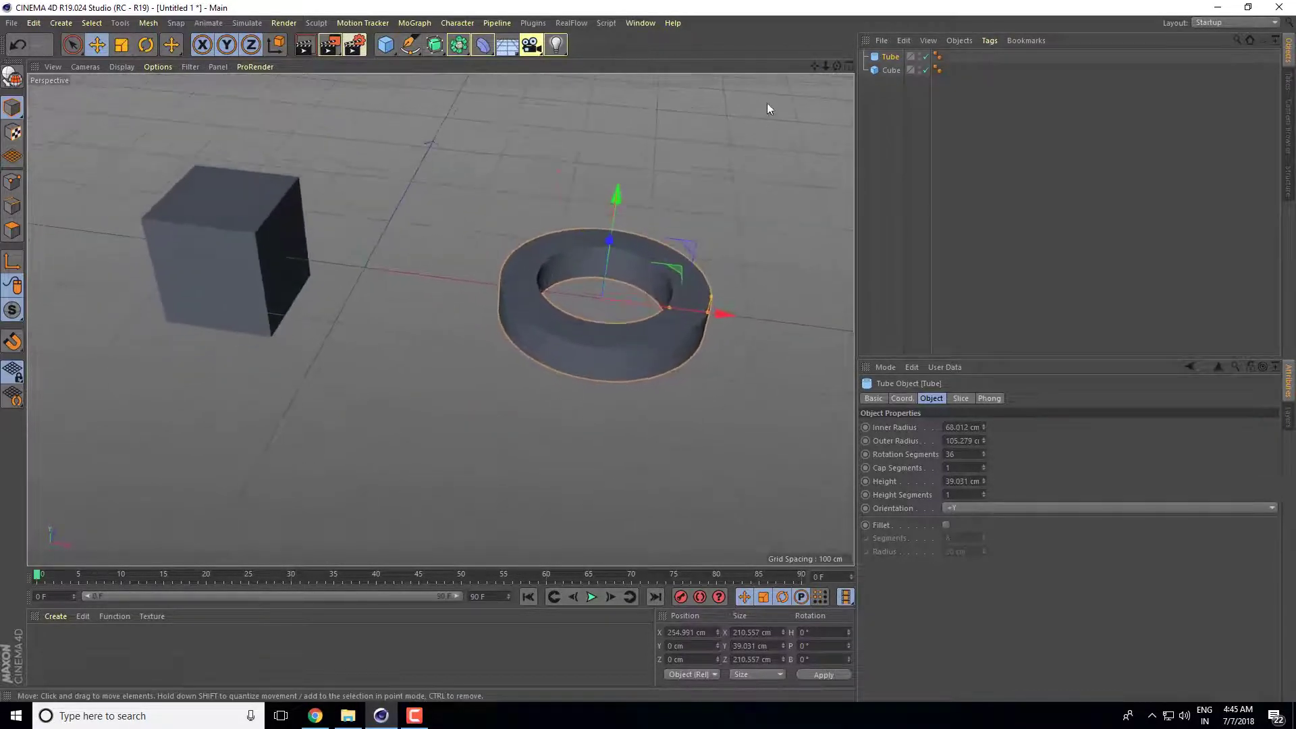
pyautogui.moveTo(815, 65); pyautogui.dragTo(803, 81)
pyautogui.moveTo(441, 320)
pyautogui.mouseDown()
pyautogui.moveTo(647, 179)
pyautogui.moveTo(590, 209)
pyautogui.mouseUp()
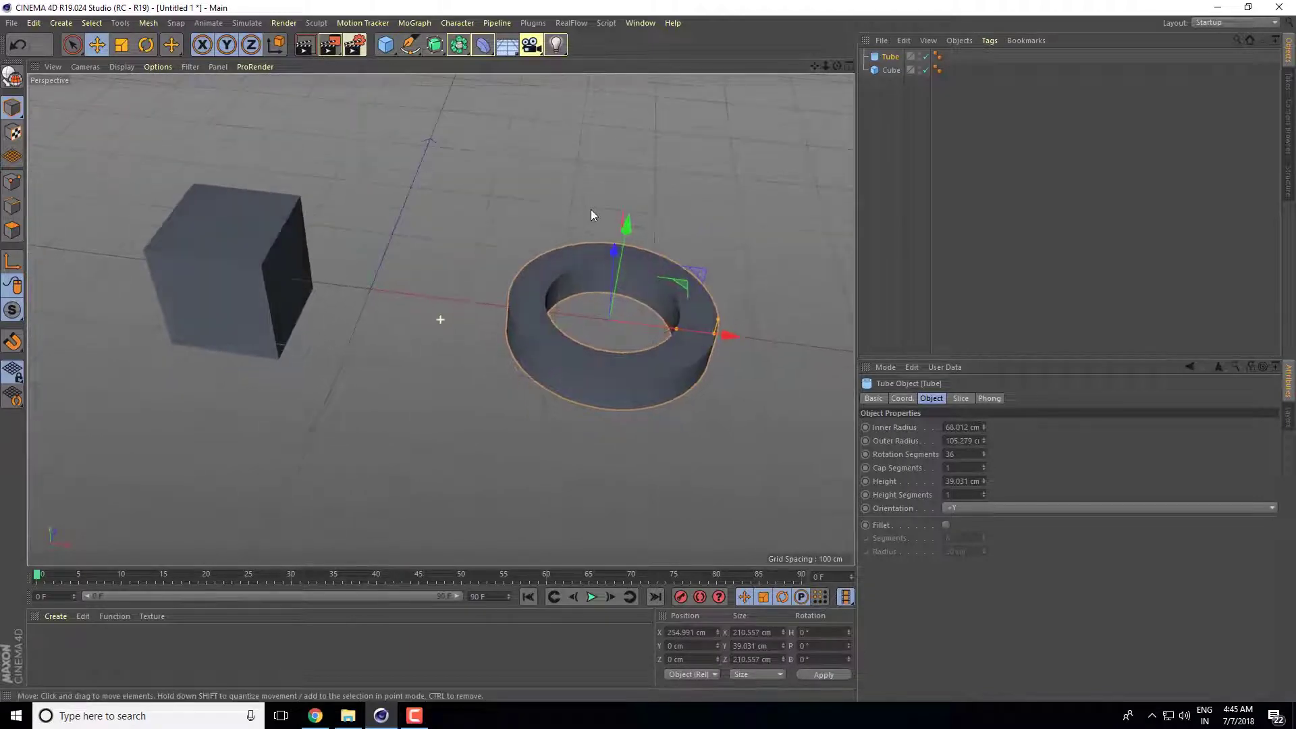
pyautogui.click(223, 292)
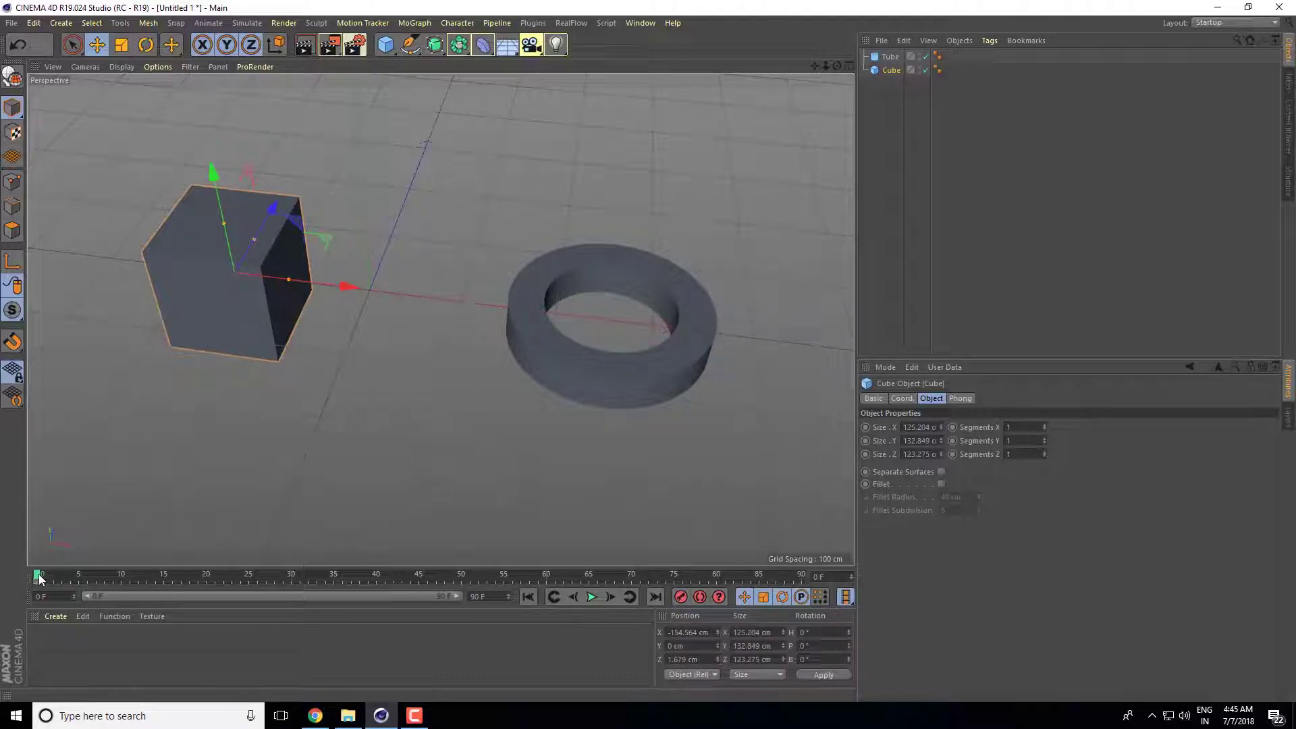
pyautogui.moveTo(39, 578); pyautogui.dragTo(501, 572)
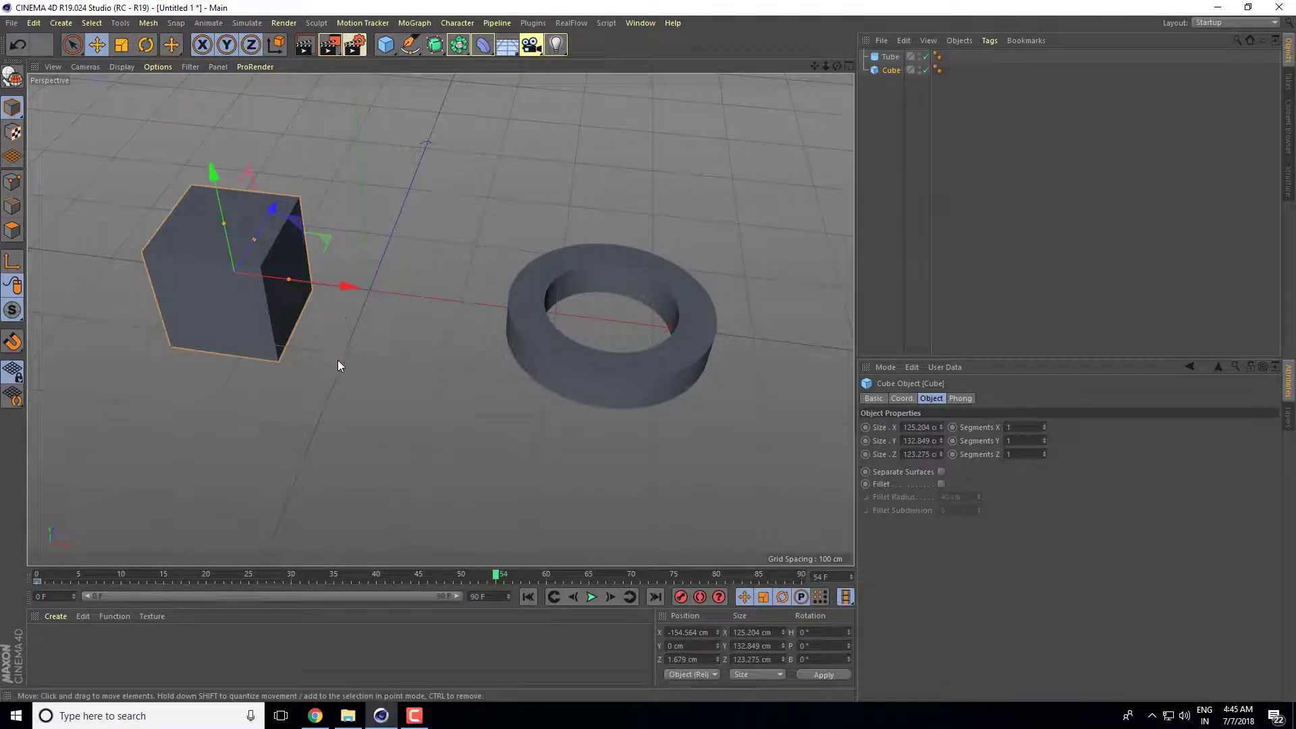
# Step: Rotate the cube's heading to about 245°, review it, then select both Tube and Cube
pyautogui.click(146, 45)
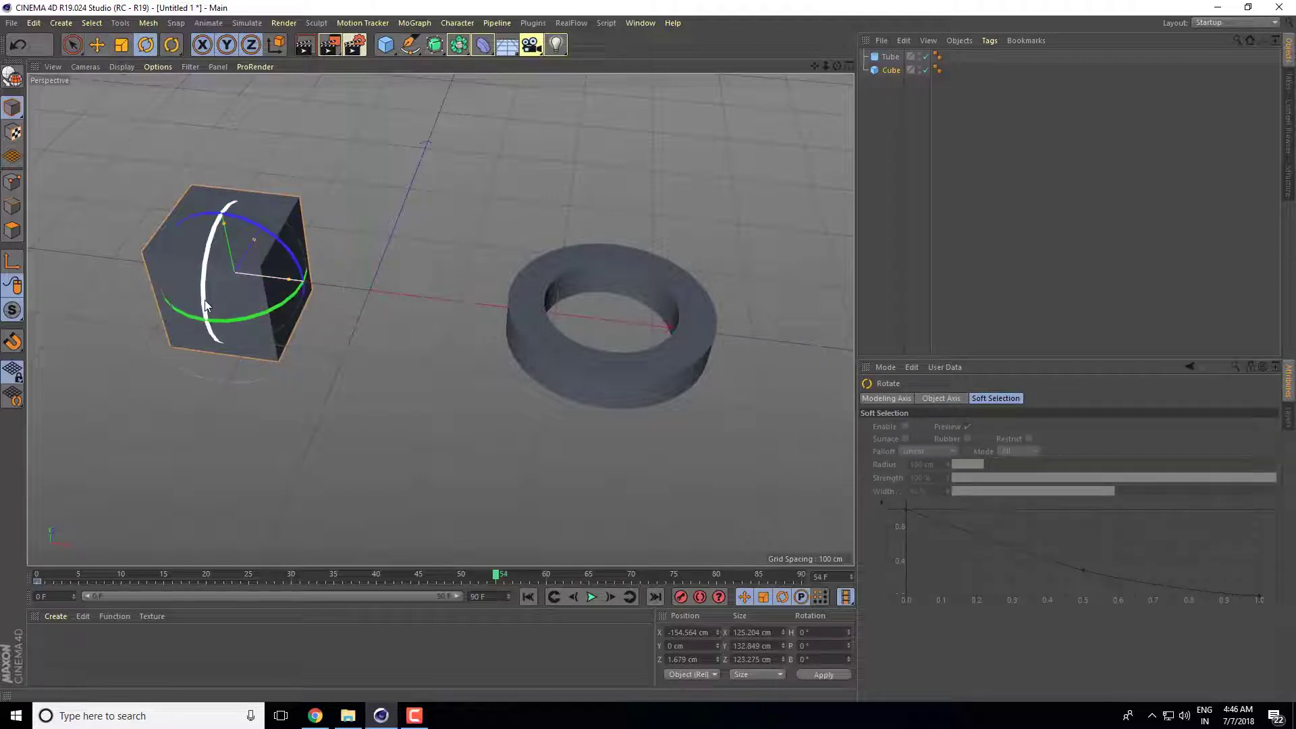
pyautogui.moveTo(188, 315)
pyautogui.mouseDown()
pyautogui.moveTo(585, 246)
pyautogui.moveTo(143, 311)
pyautogui.moveTo(376, 313)
pyautogui.mouseUp()
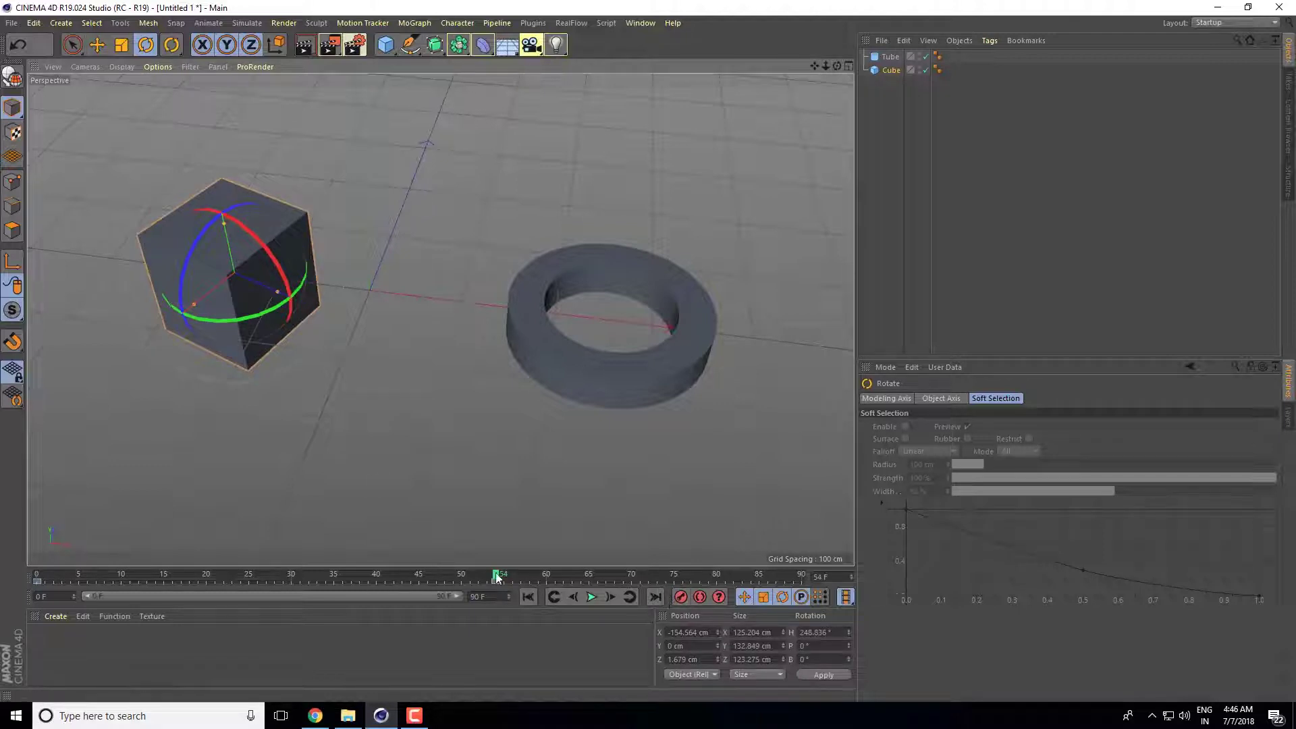
pyautogui.moveTo(497, 576)
pyautogui.mouseDown()
pyautogui.moveTo(37, 598)
pyautogui.moveTo(403, 578)
pyautogui.moveTo(125, 578)
pyautogui.moveTo(500, 559)
pyautogui.moveTo(70, 580)
pyautogui.moveTo(516, 574)
pyautogui.moveTo(471, 575)
pyautogui.mouseUp()
pyautogui.click(598, 354)
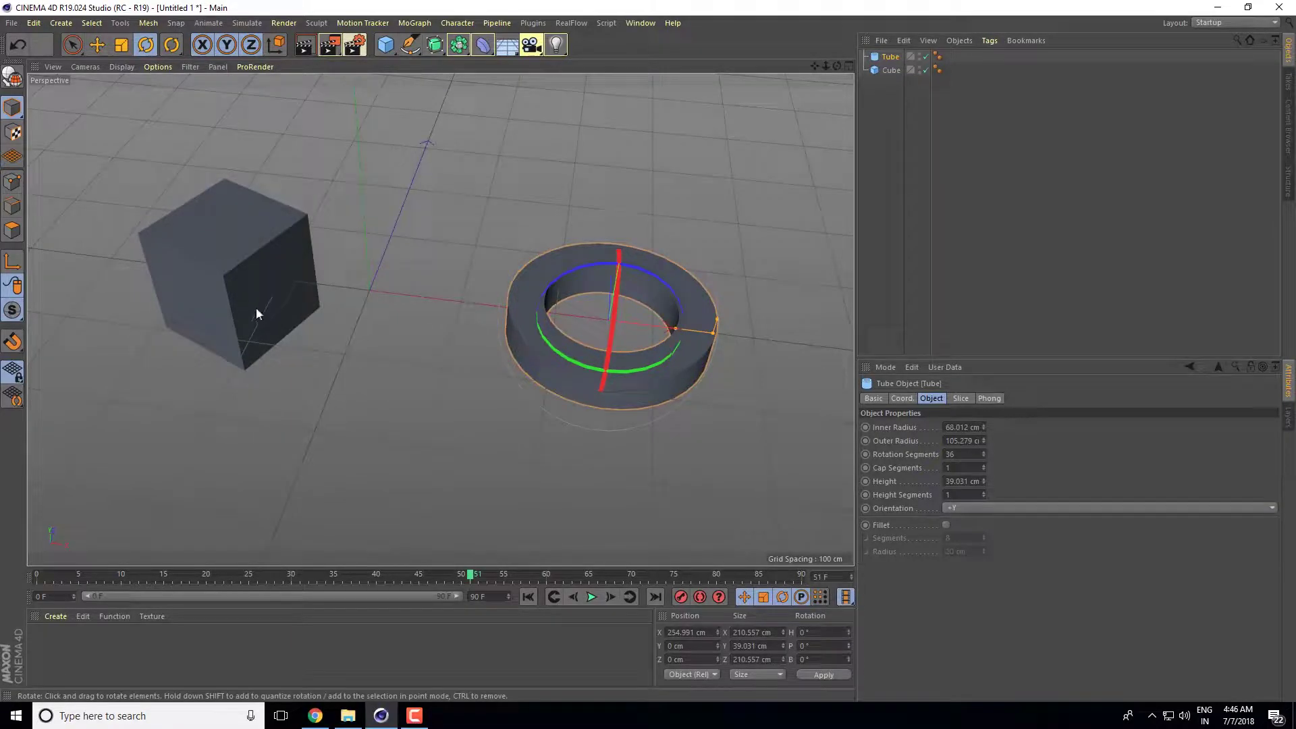
pyautogui.moveTo(470, 575)
pyautogui.mouseDown()
pyautogui.moveTo(95, 574)
pyautogui.moveTo(585, 511)
pyautogui.moveTo(379, 538)
pyautogui.moveTo(464, 543)
pyautogui.mouseUp()
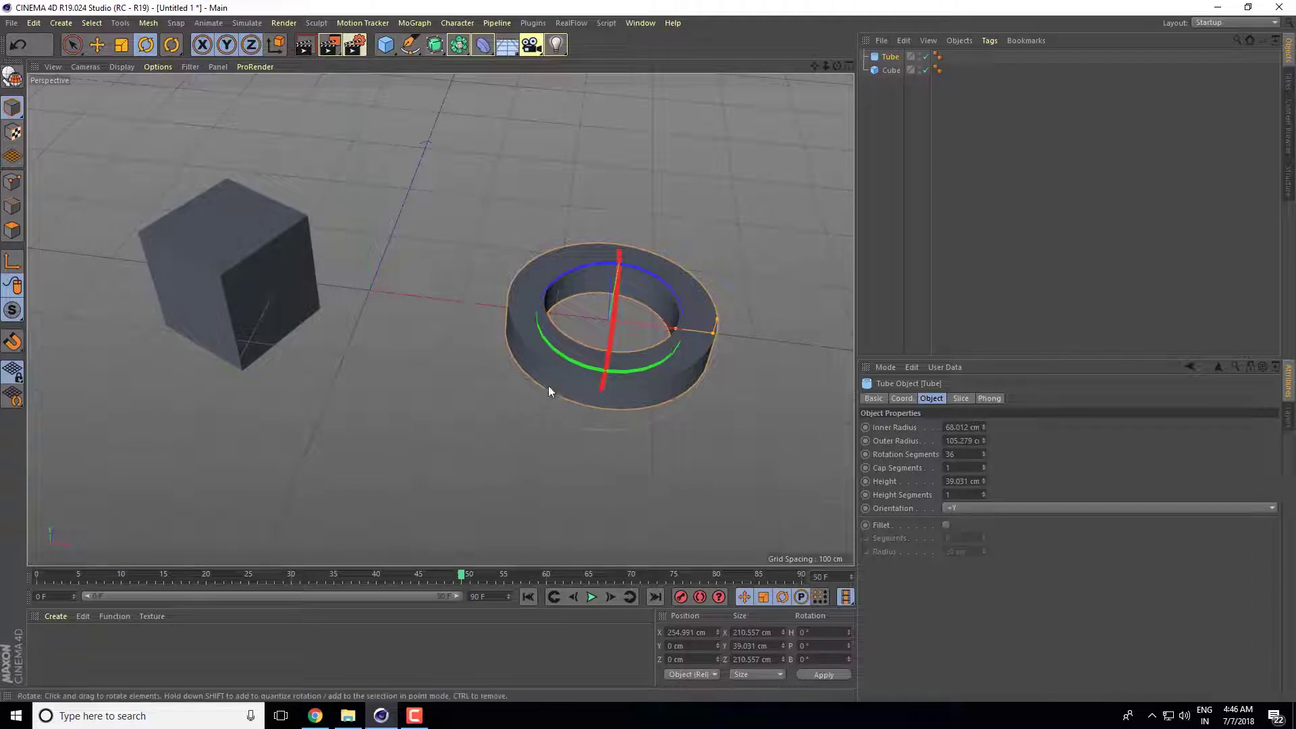
pyautogui.click(262, 260)
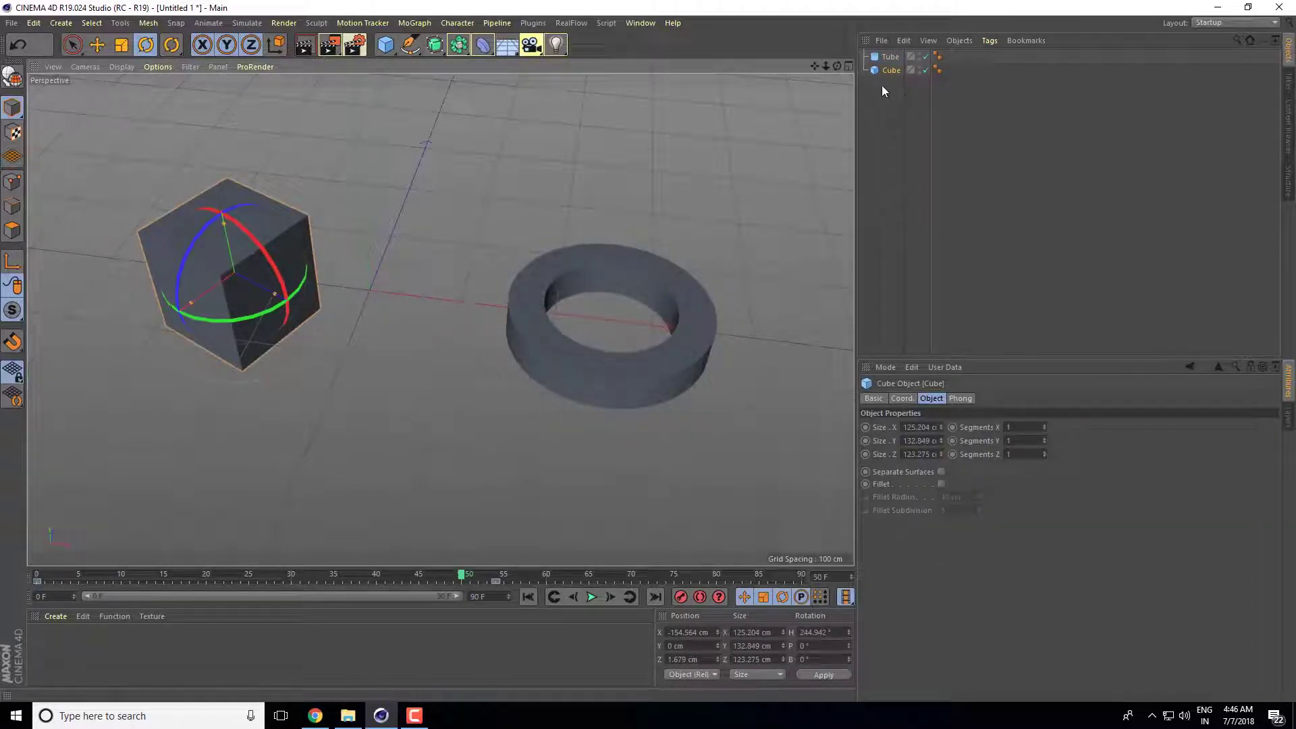
pyautogui.moveTo(1181, 292); pyautogui.dragTo(839, 60)
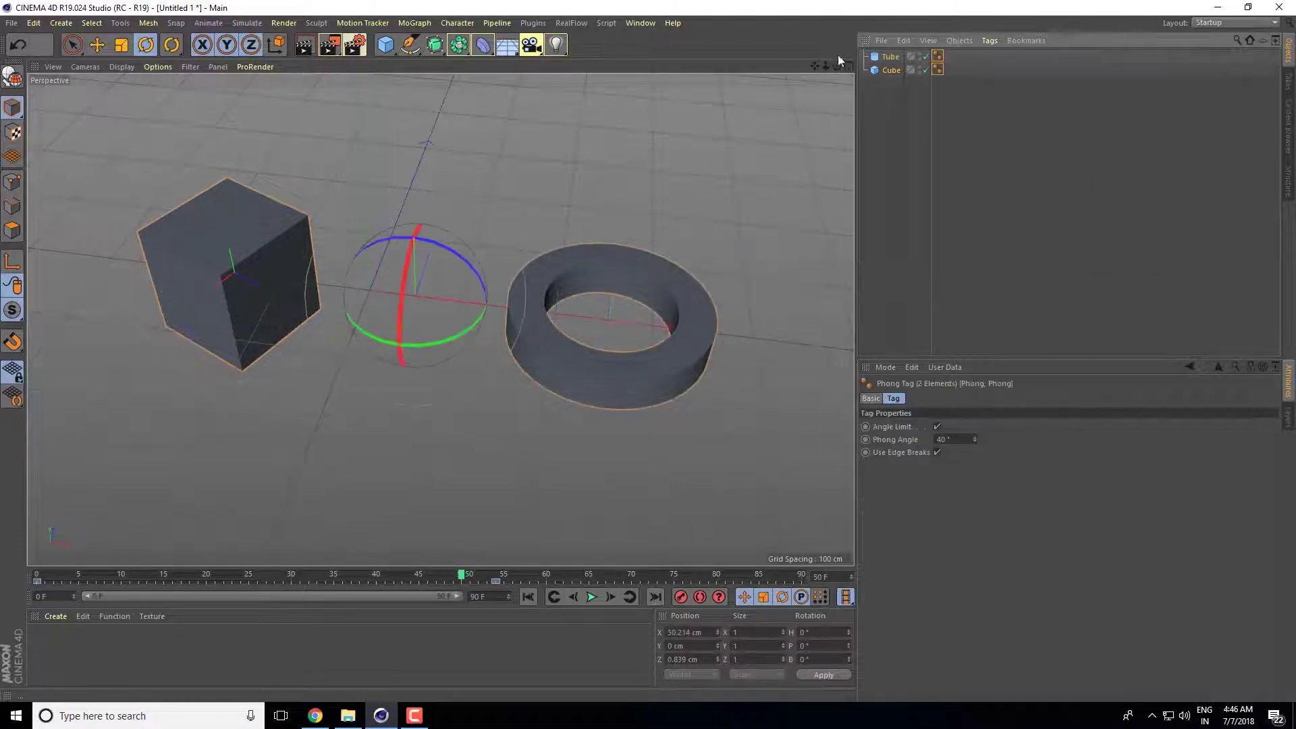
pyautogui.click(891, 116)
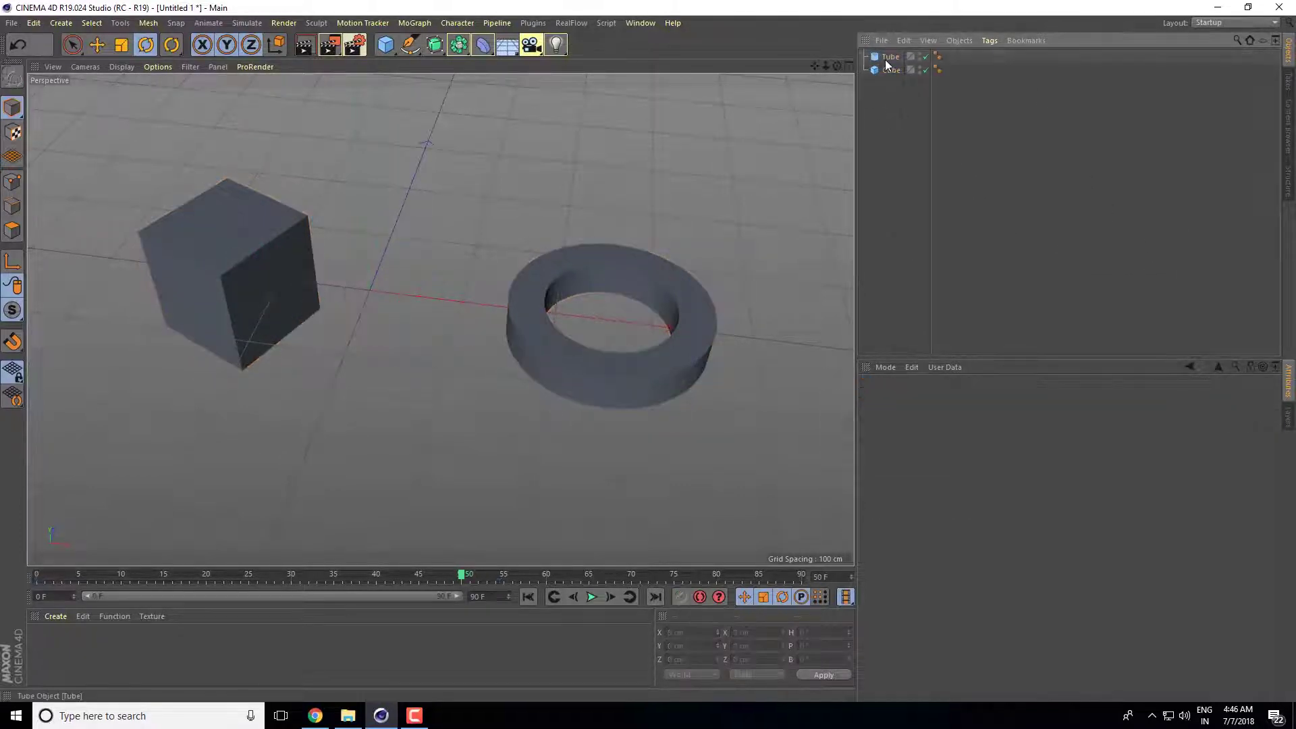
pyautogui.click(888, 70)
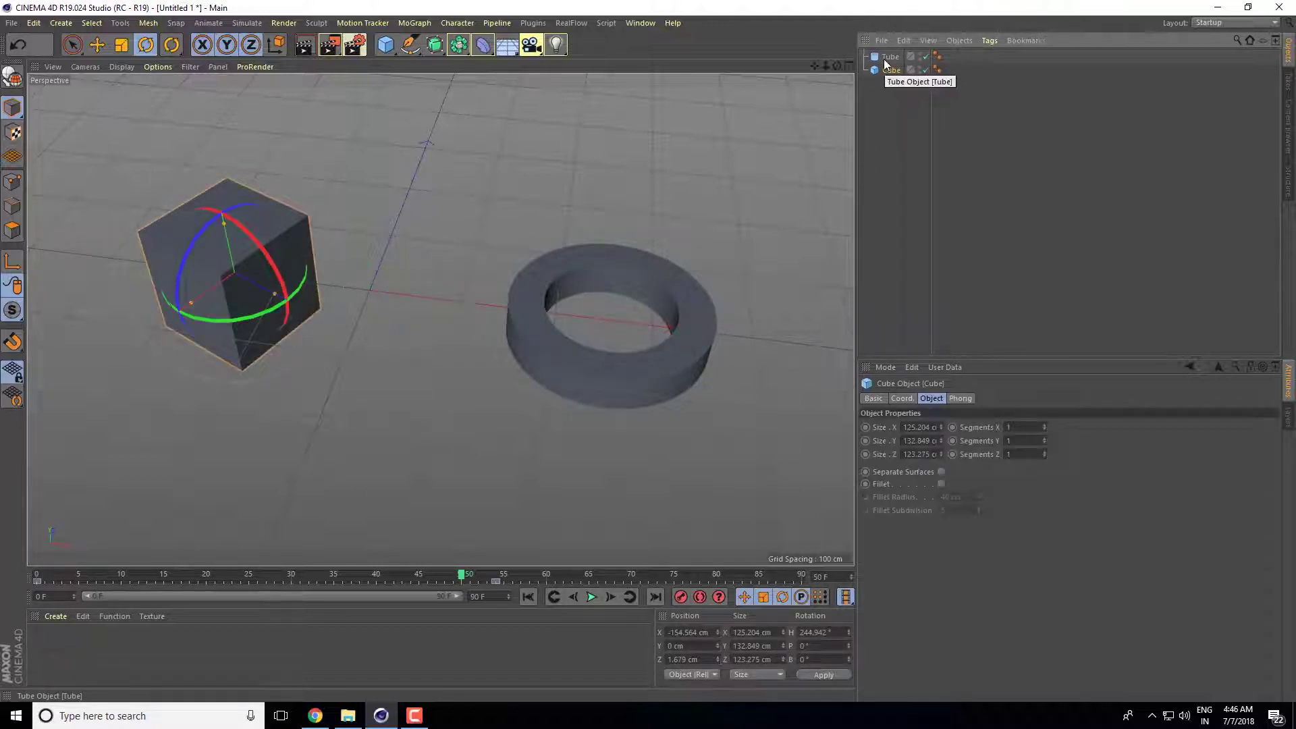
pyautogui.moveTo(888, 71); pyautogui.dragTo(887, 74)
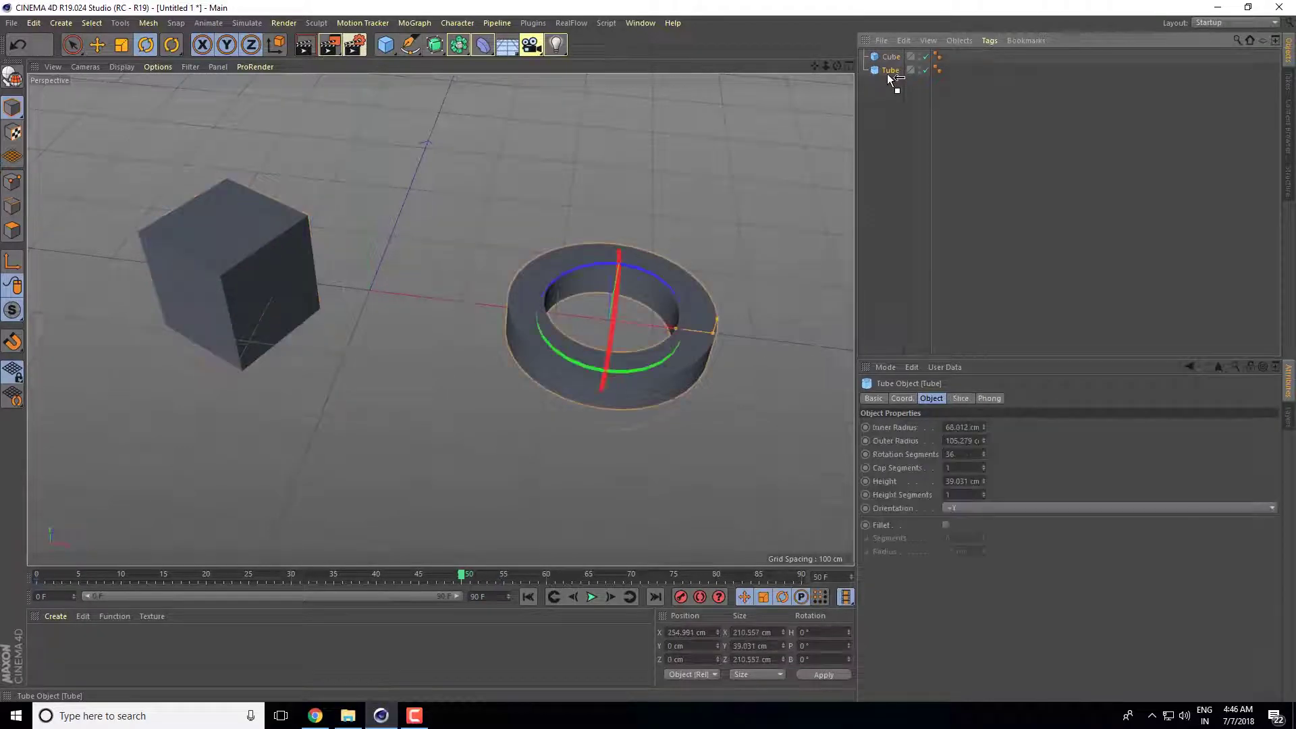
pyautogui.click(889, 105)
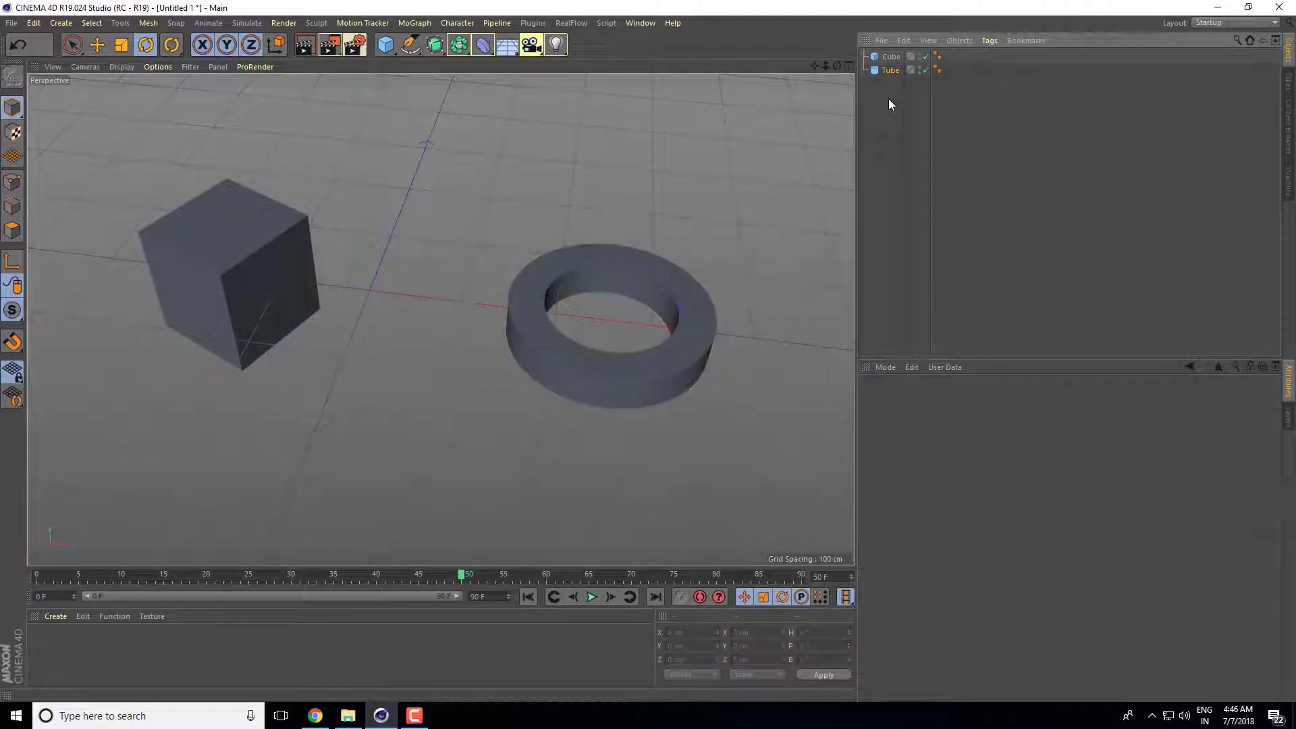
pyautogui.click(894, 70)
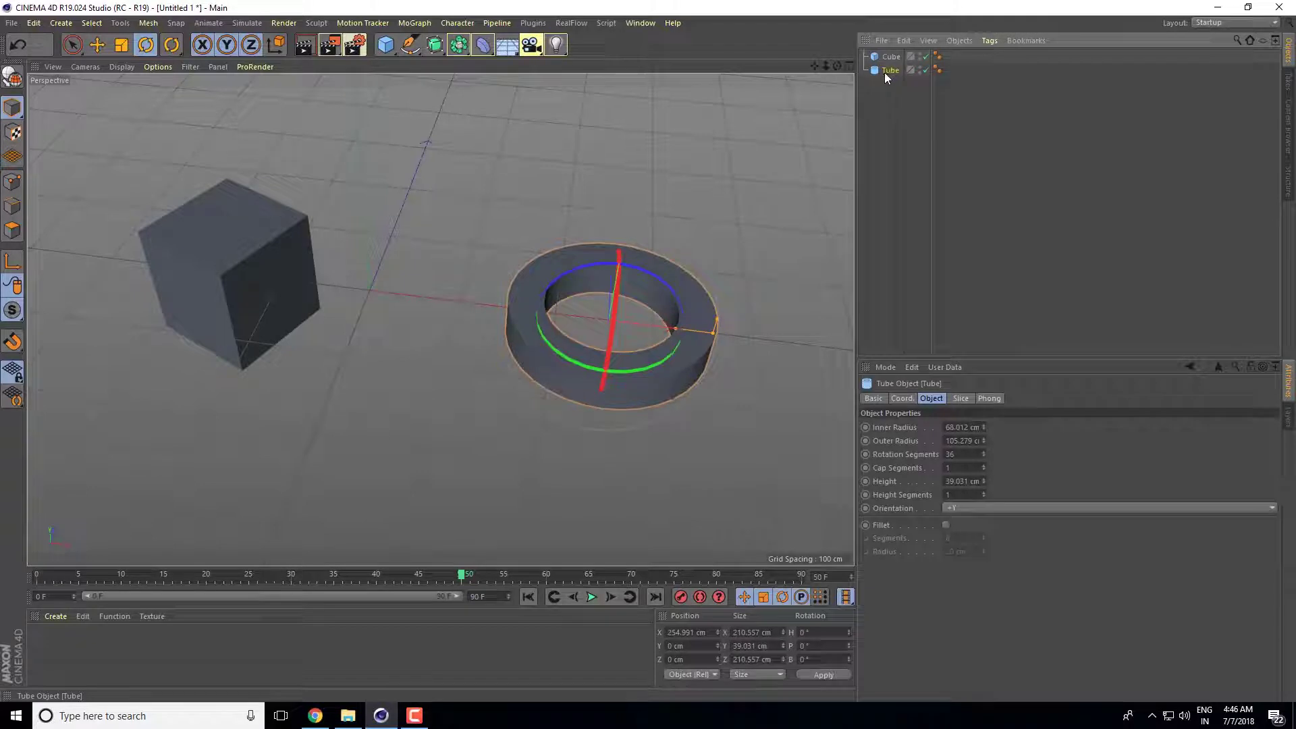
pyautogui.hotkey('ctrl', 'z')
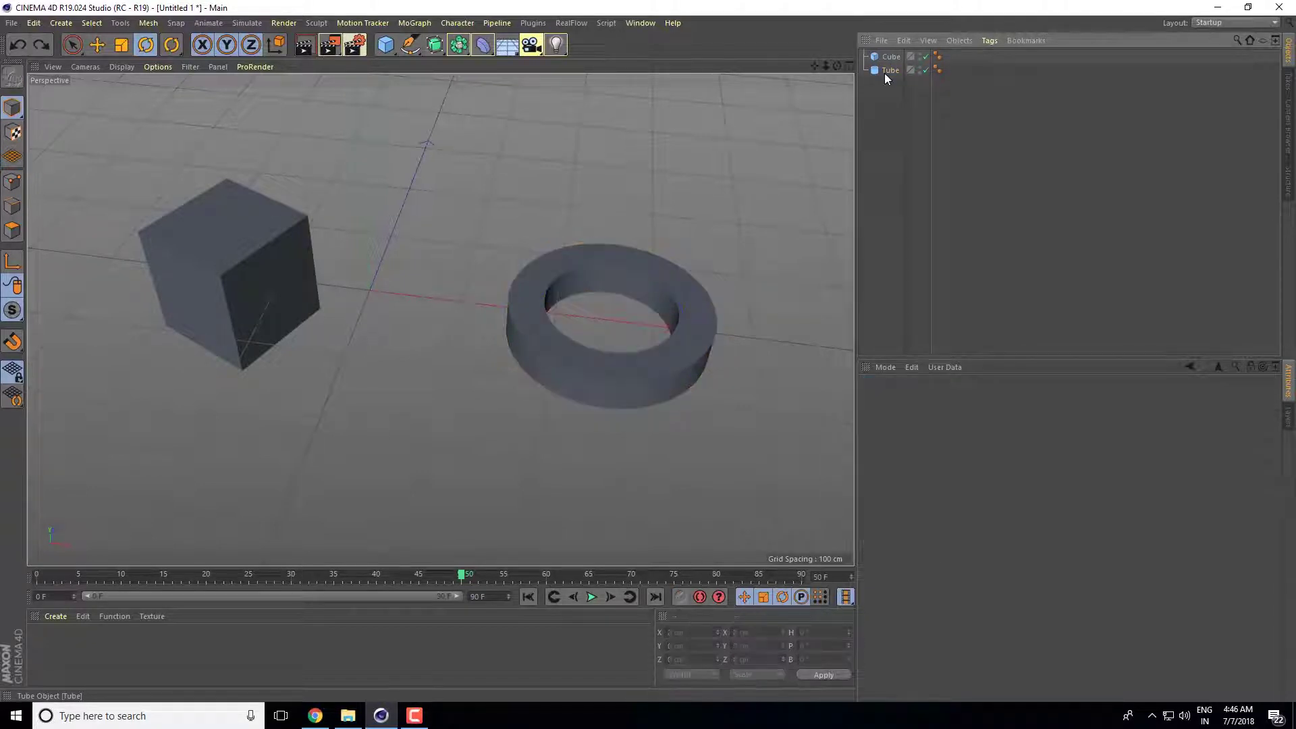
pyautogui.hotkey('ctrl', 'z')
pyautogui.hotkey('ctrl', 'z')
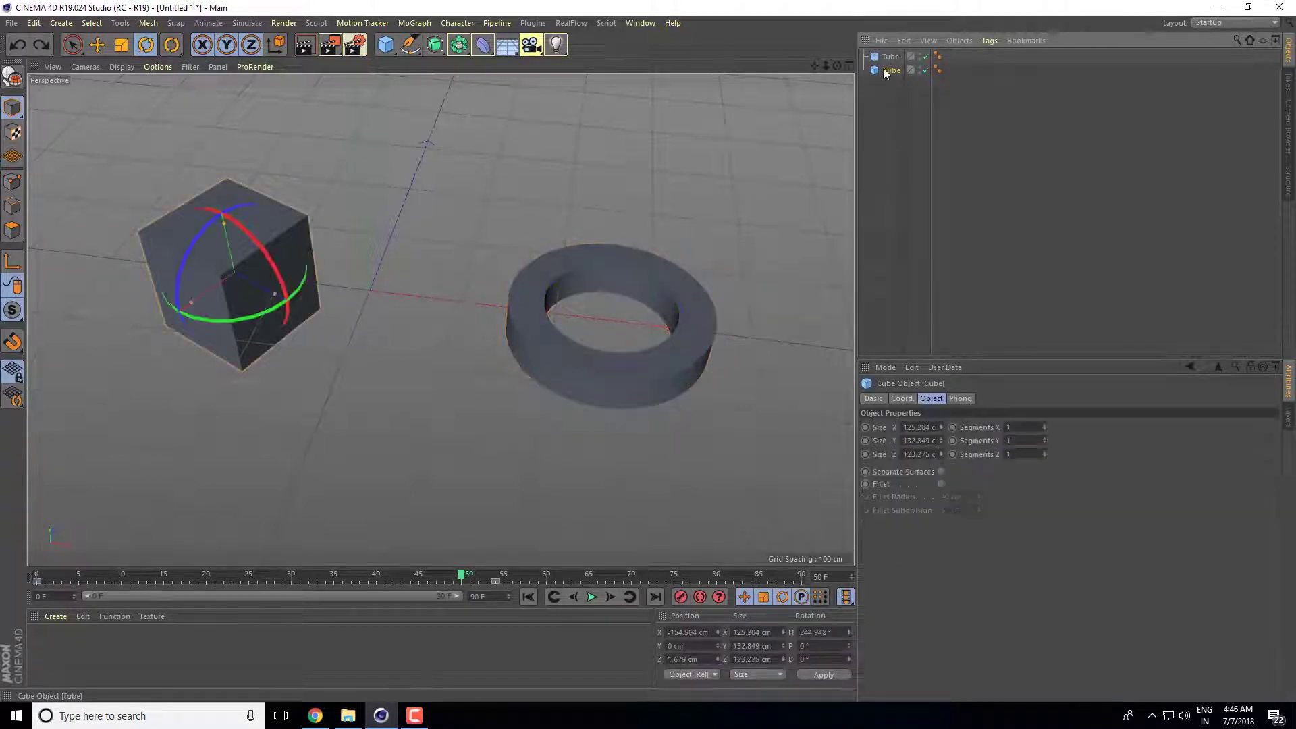
pyautogui.moveTo(461, 577)
pyautogui.mouseDown()
pyautogui.moveTo(388, 581)
pyautogui.moveTo(500, 590)
pyautogui.mouseUp()
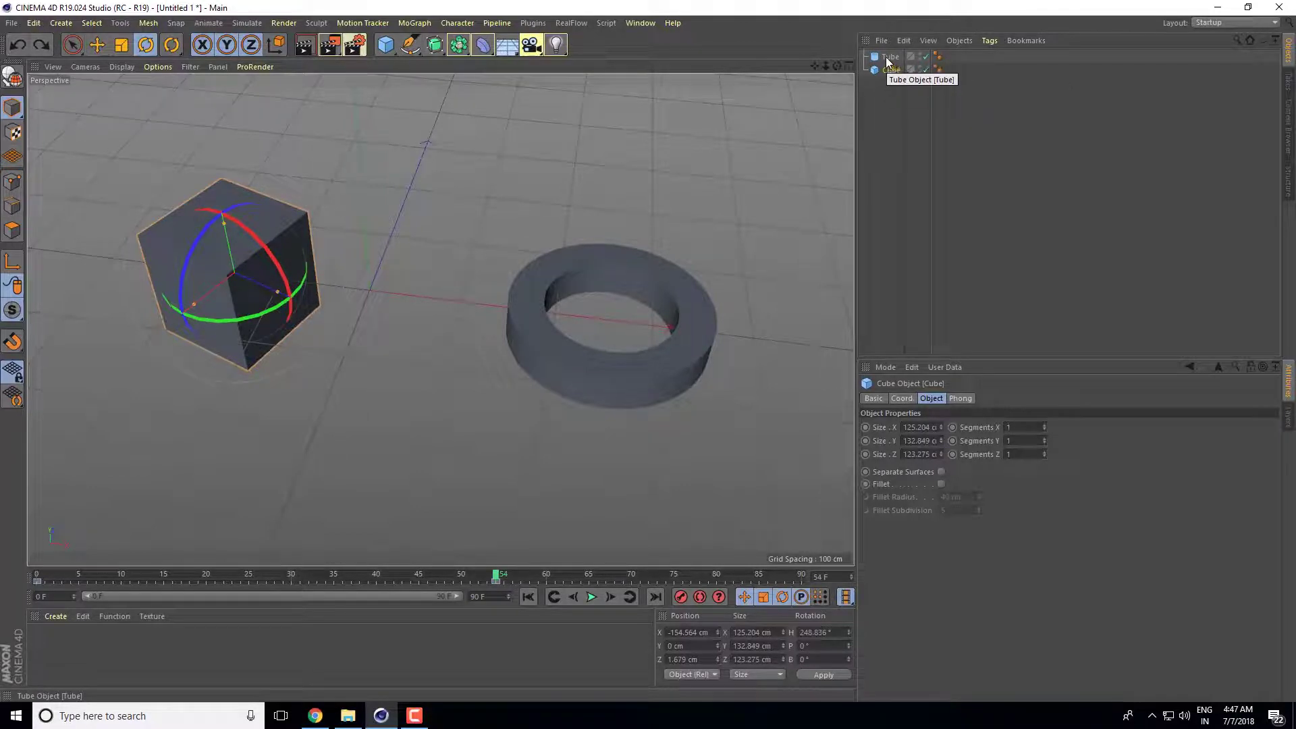
pyautogui.moveTo(886, 74)
pyautogui.mouseDown()
pyautogui.moveTo(890, 61)
pyautogui.moveTo(890, 74)
pyautogui.mouseUp()
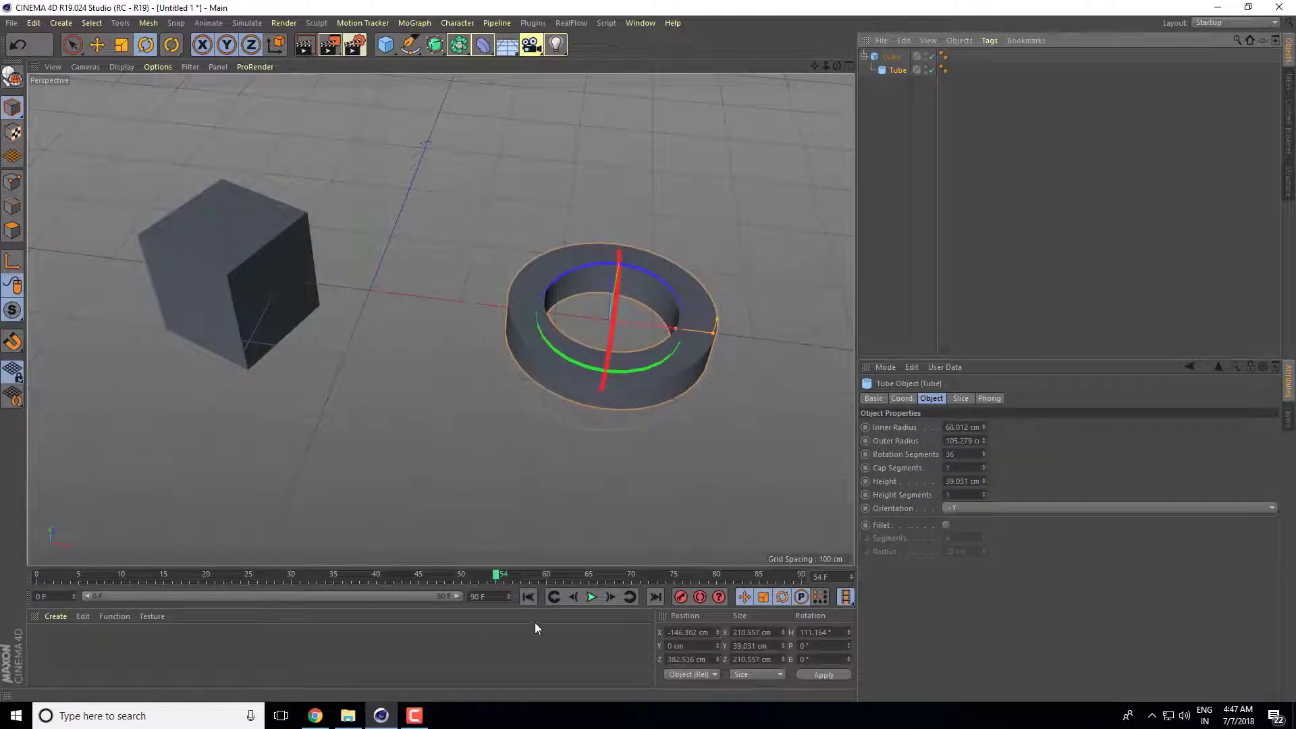
# Step: Preview the animation by playing and scrubbing the timeline, then select the cube
pyautogui.moveTo(495, 575); pyautogui.dragTo(45, 594)
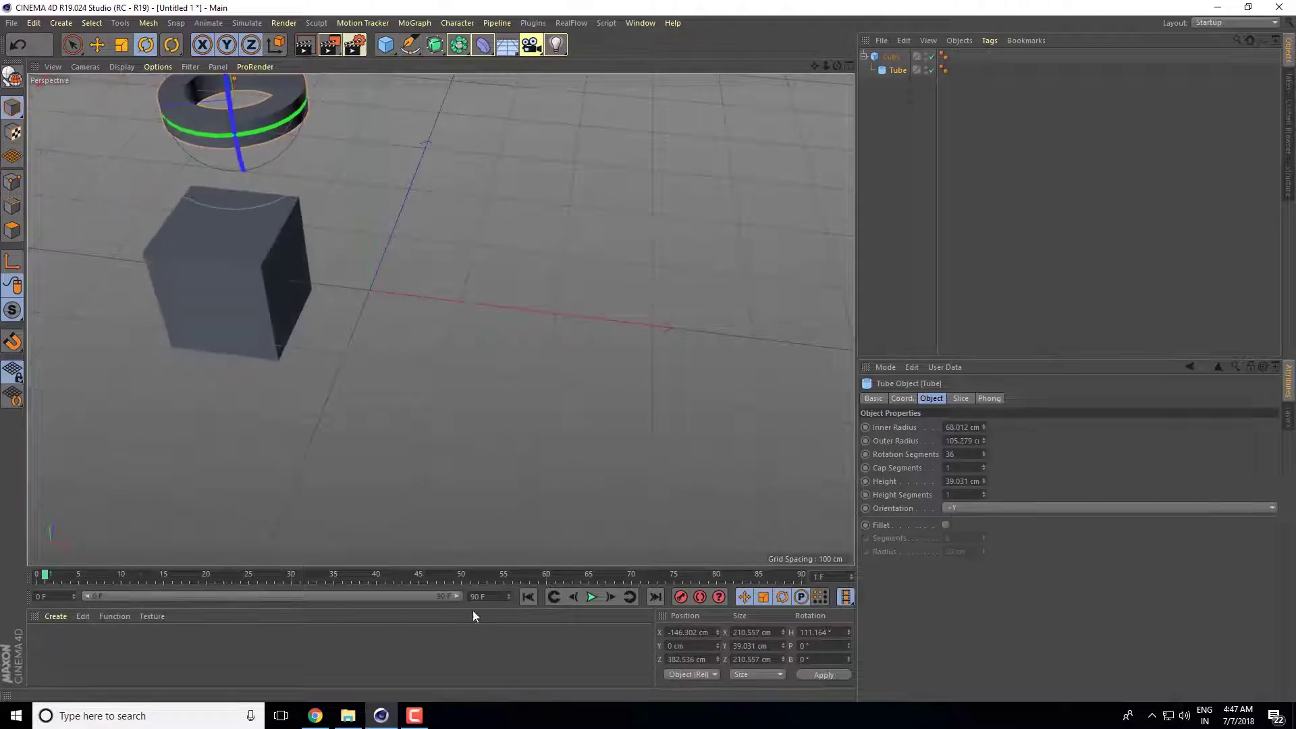
pyautogui.click(591, 596)
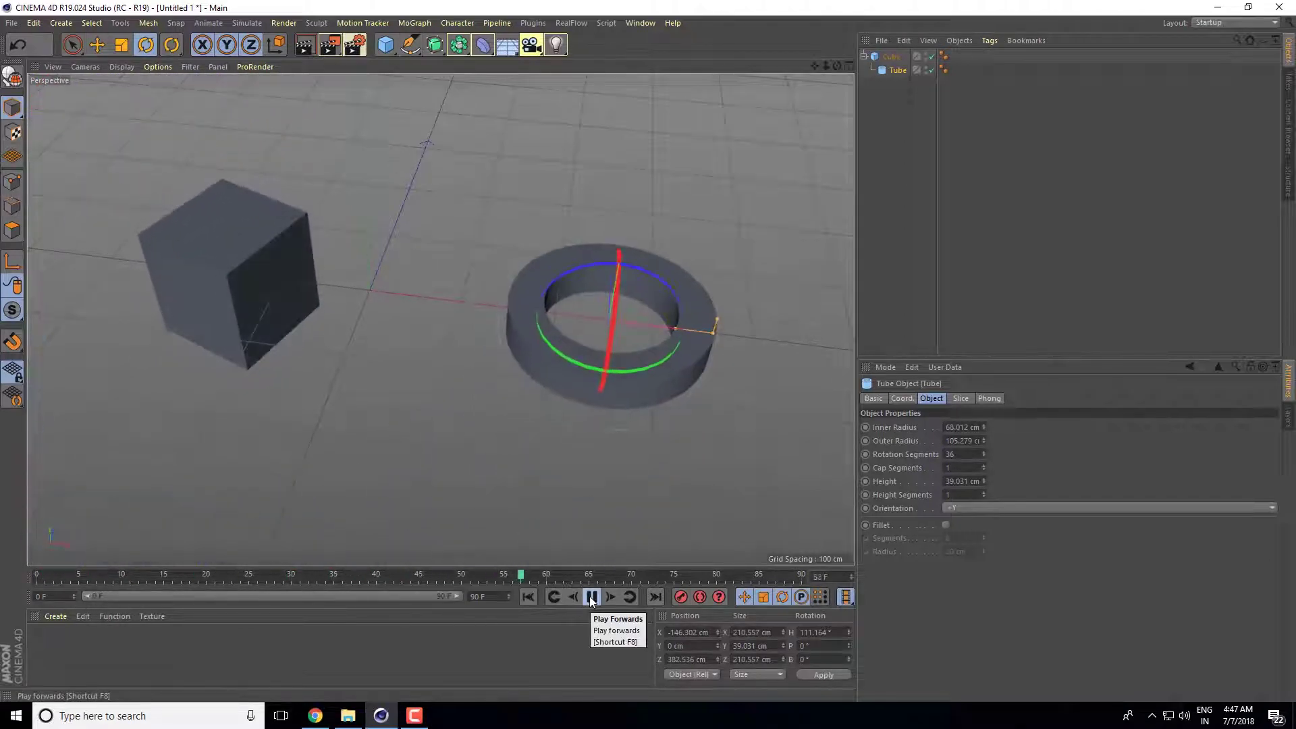
pyautogui.click(591, 596)
pyautogui.click(741, 575)
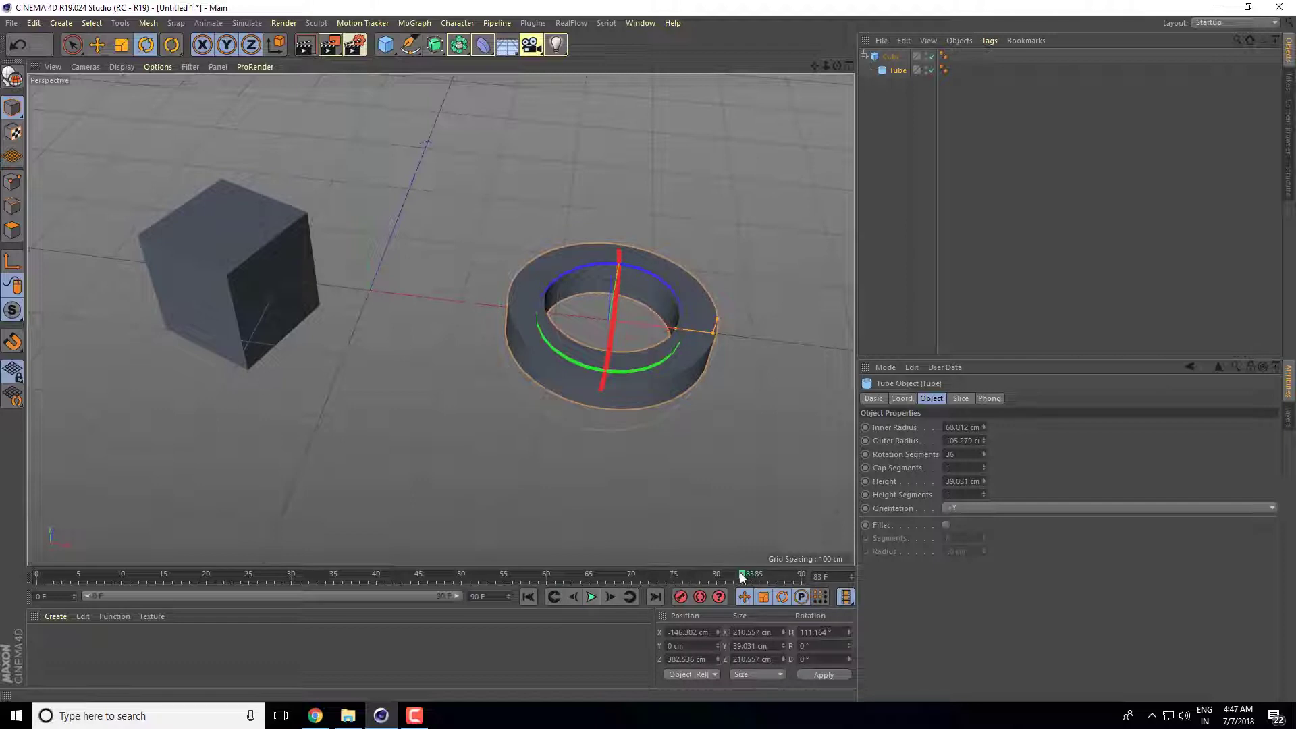
pyautogui.moveTo(489, 582); pyautogui.dragTo(430, 583)
pyautogui.click(249, 297)
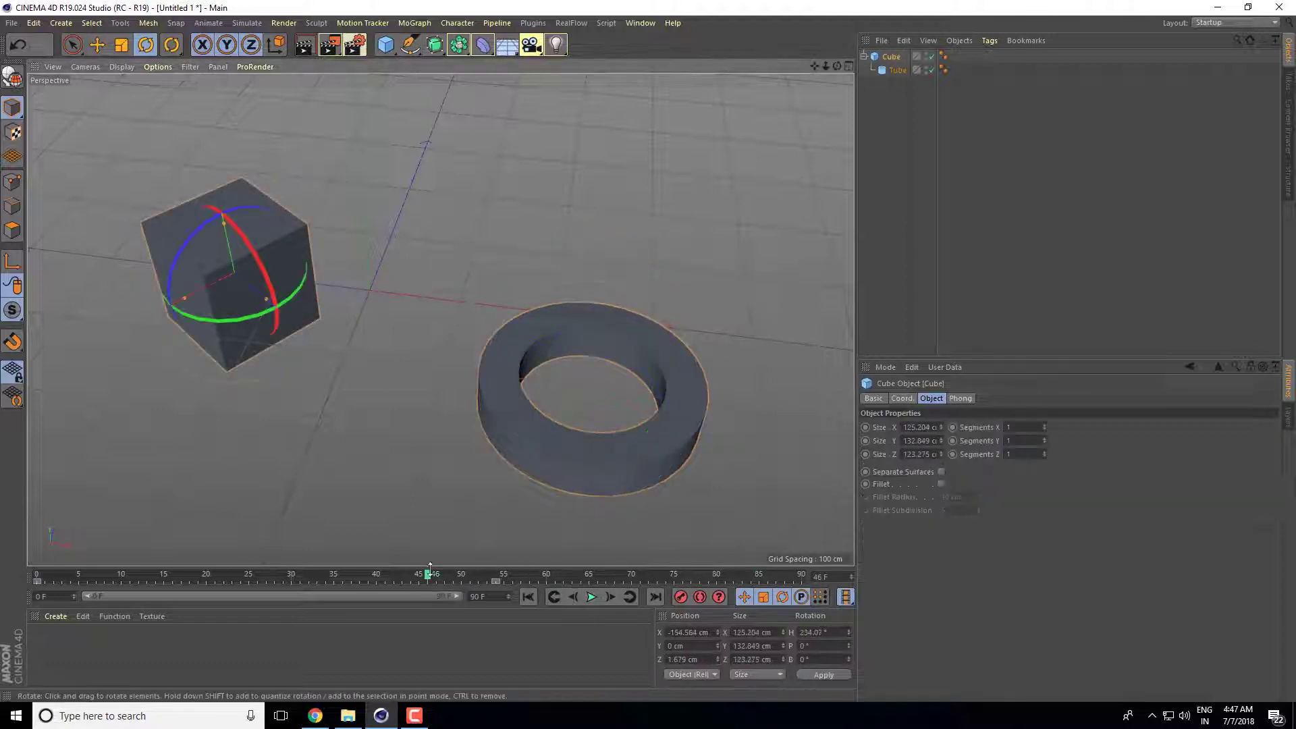
# Step: Shift the animation key to frame 90, play it back, undo, and rewind to frame 0
pyautogui.click(457, 575)
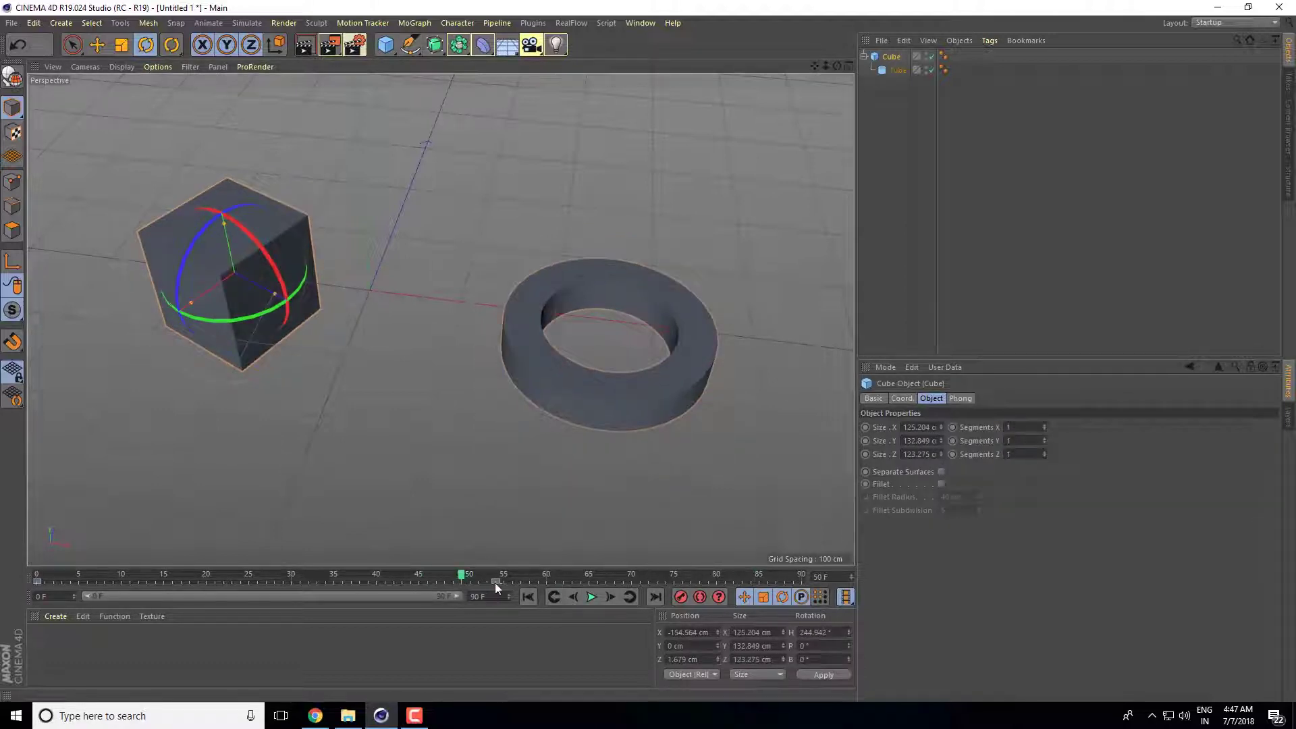
pyautogui.moveTo(497, 581); pyautogui.dragTo(801, 581)
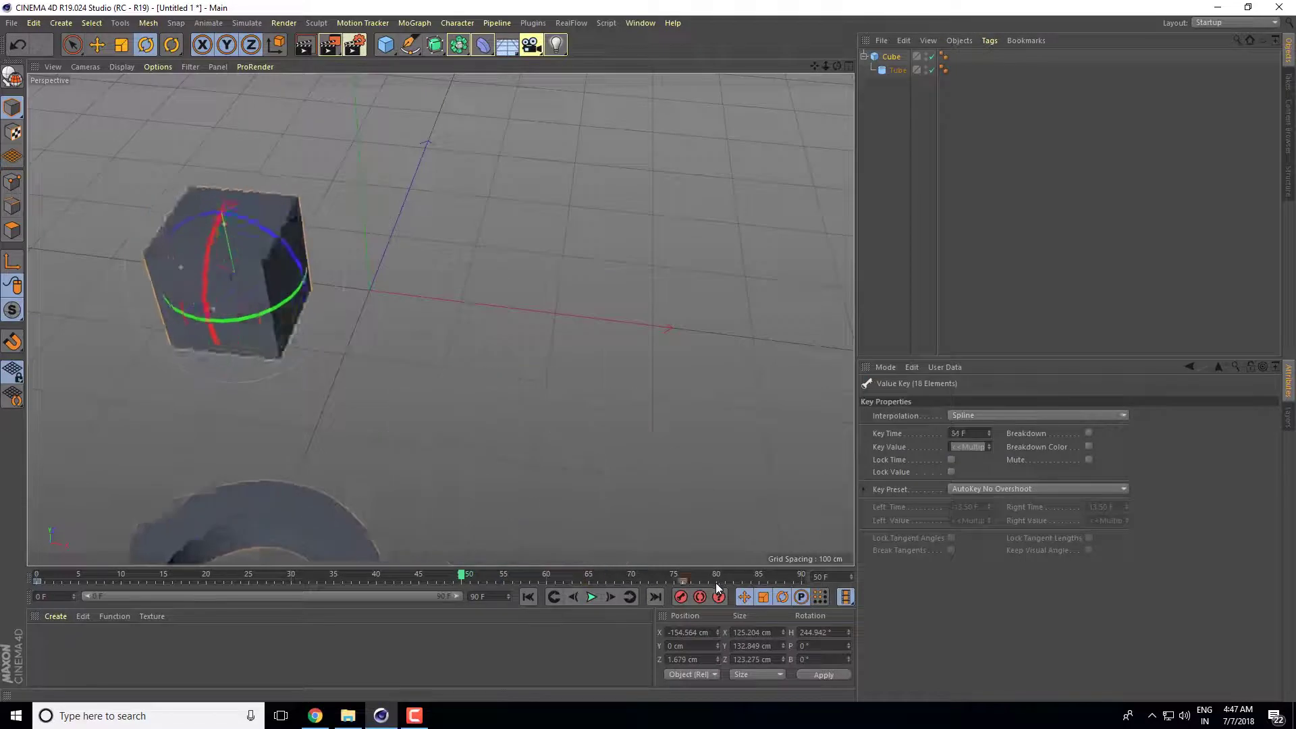
pyautogui.click(591, 597)
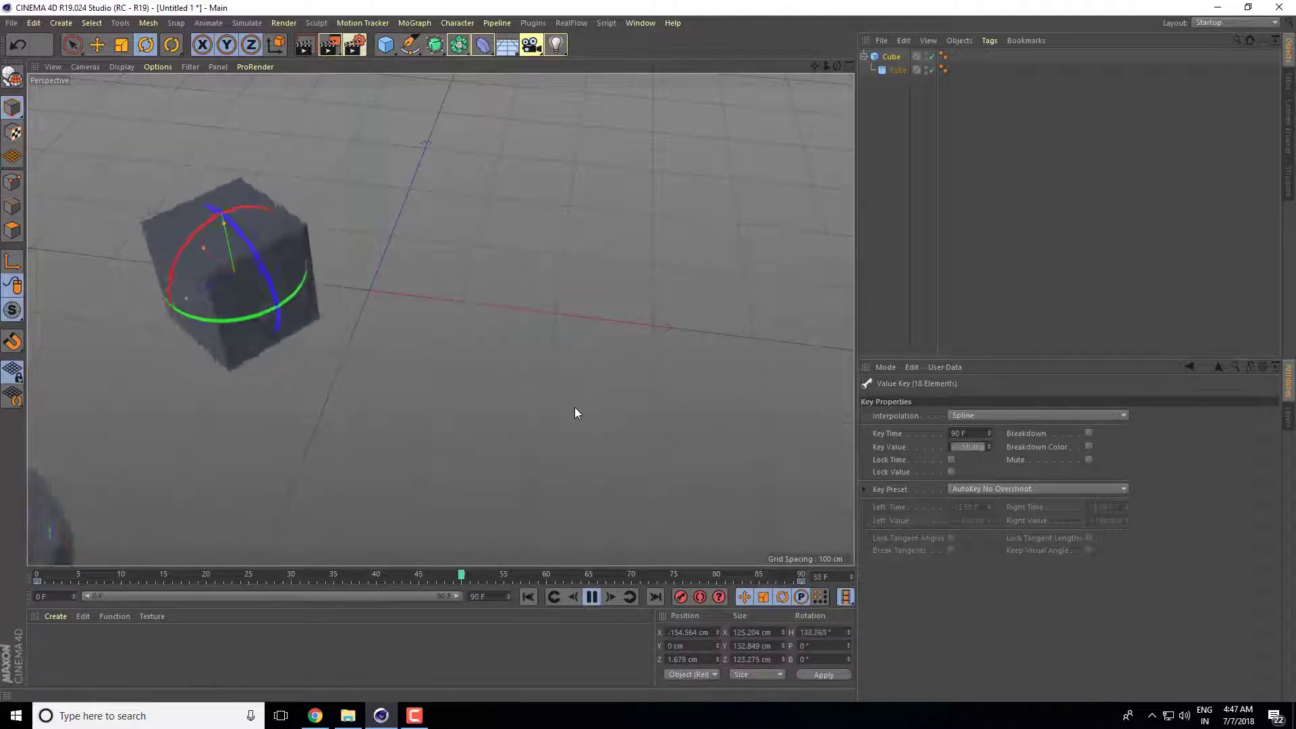
pyautogui.click(591, 596)
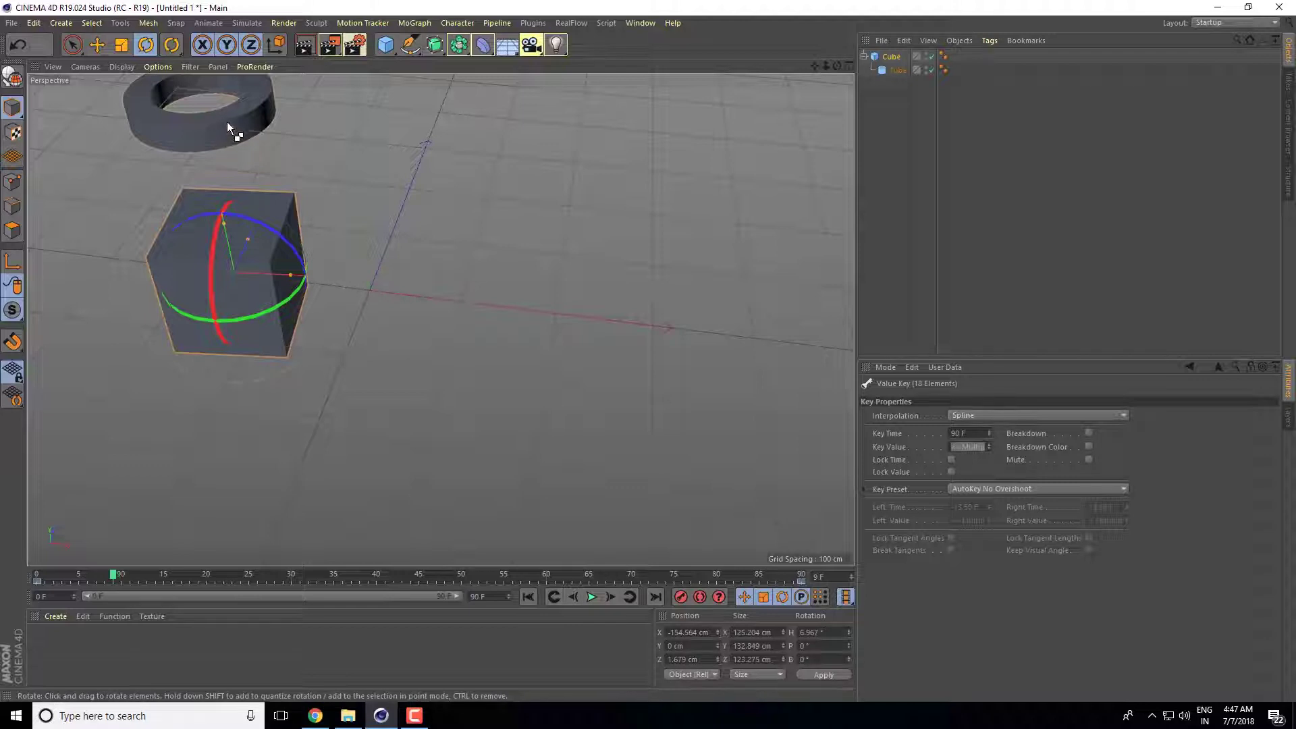
pyautogui.hotkey('ctrl', 'z')
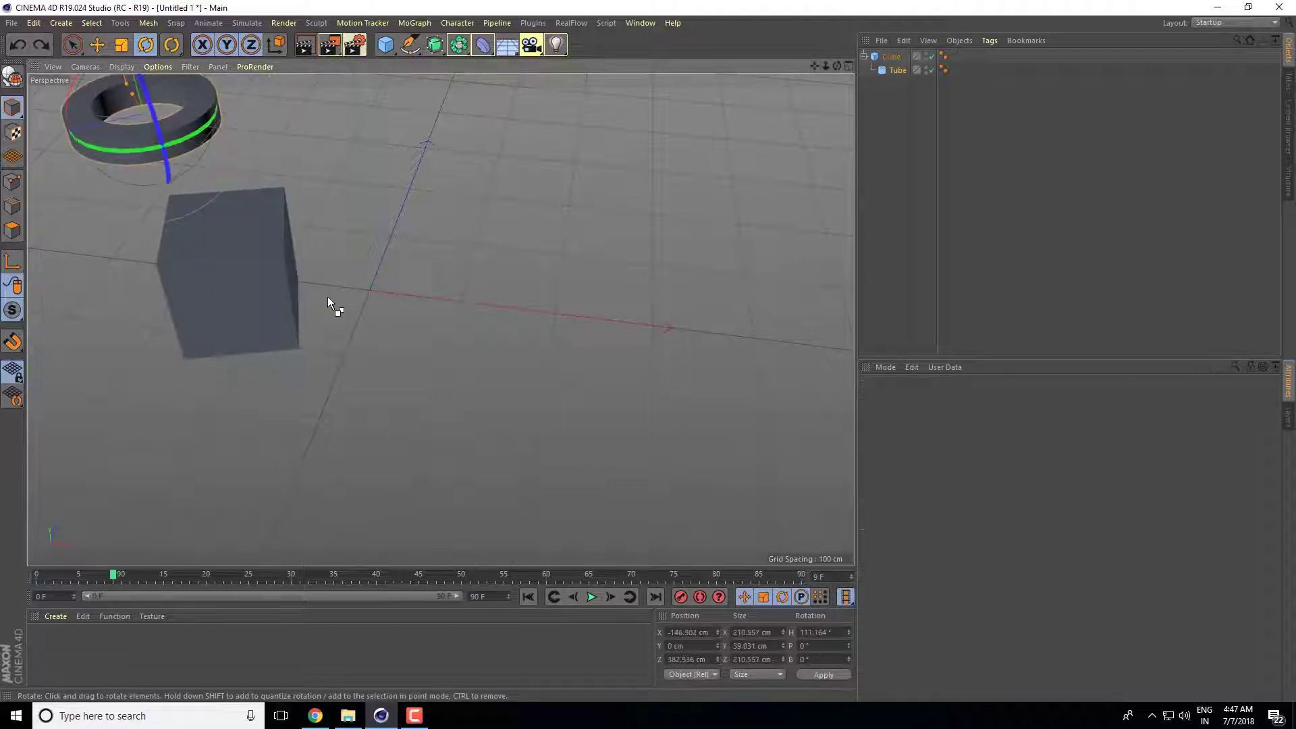
pyautogui.click(43, 575)
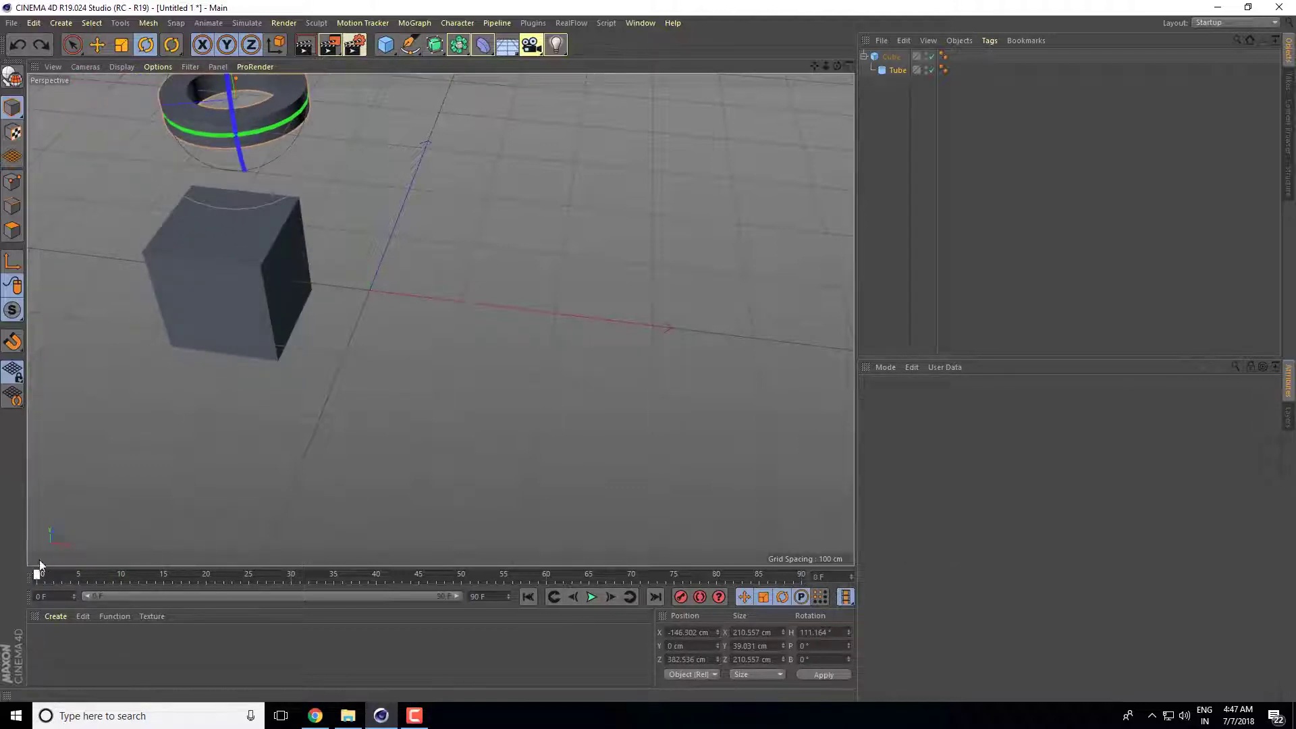
# Step: Tilt the tube to about 326° pitch at a later frame, key it, and nest it under the Cube
pyautogui.click(662, 304)
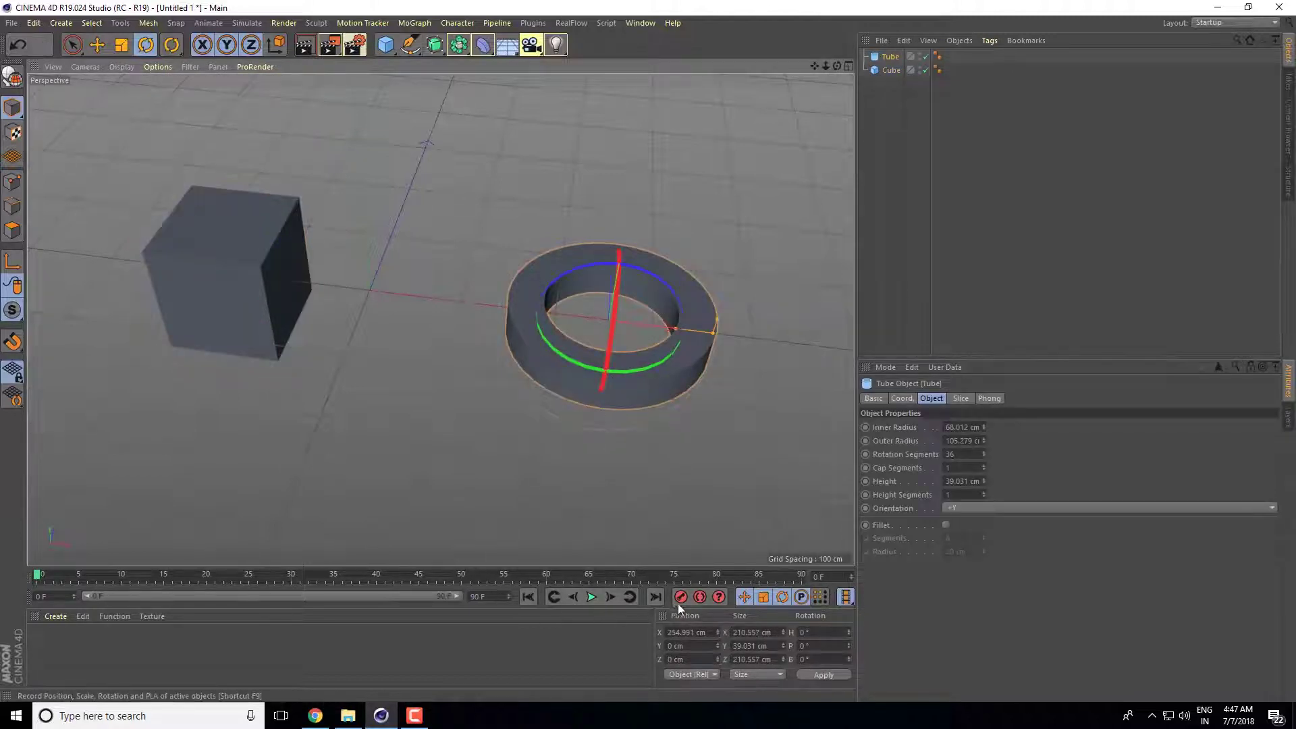
pyautogui.moveTo(44, 577); pyautogui.dragTo(683, 573)
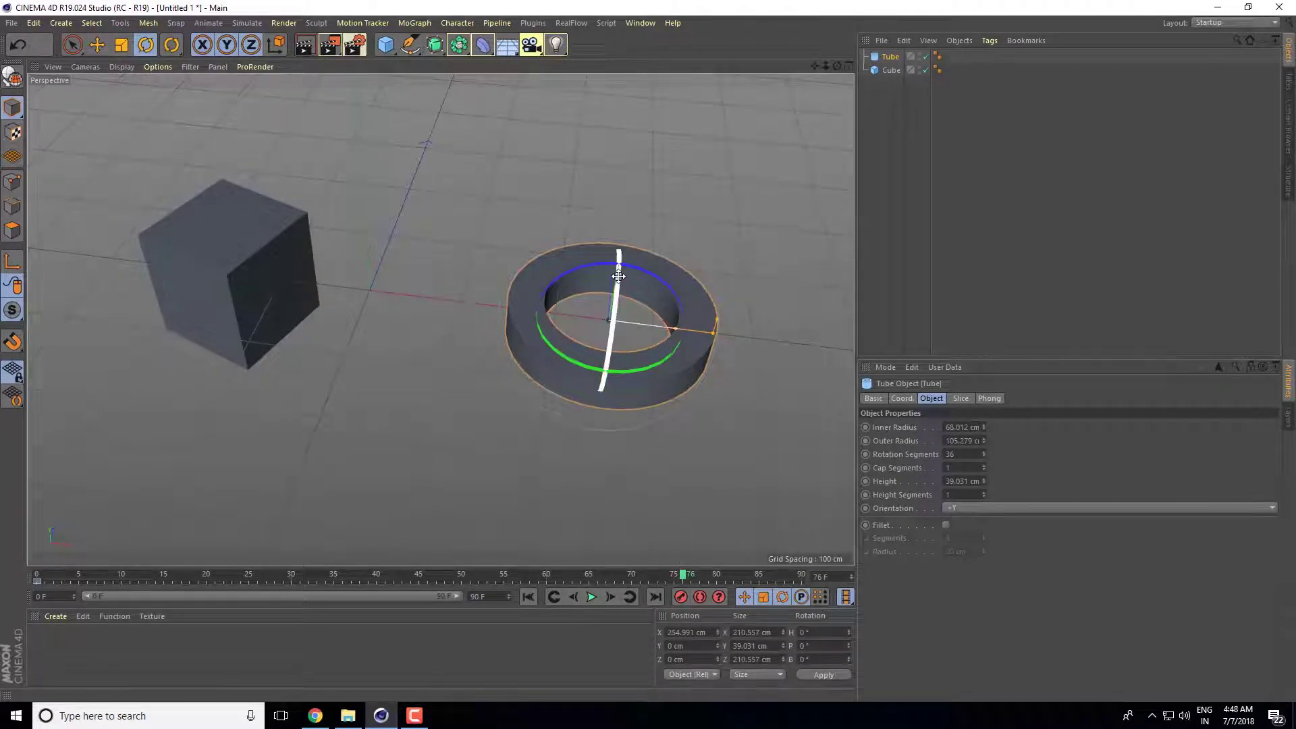
pyautogui.moveTo(621, 261); pyautogui.dragTo(628, 200)
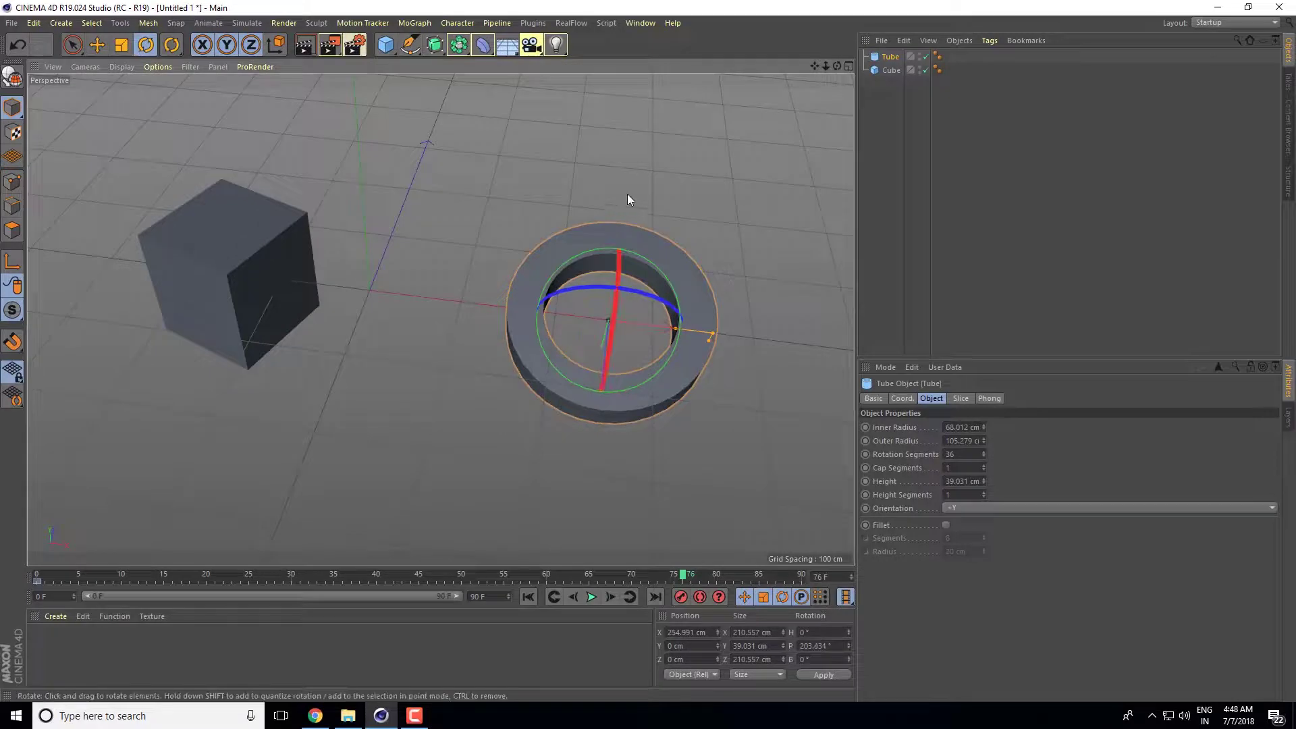
pyautogui.moveTo(623, 265); pyautogui.dragTo(620, 472)
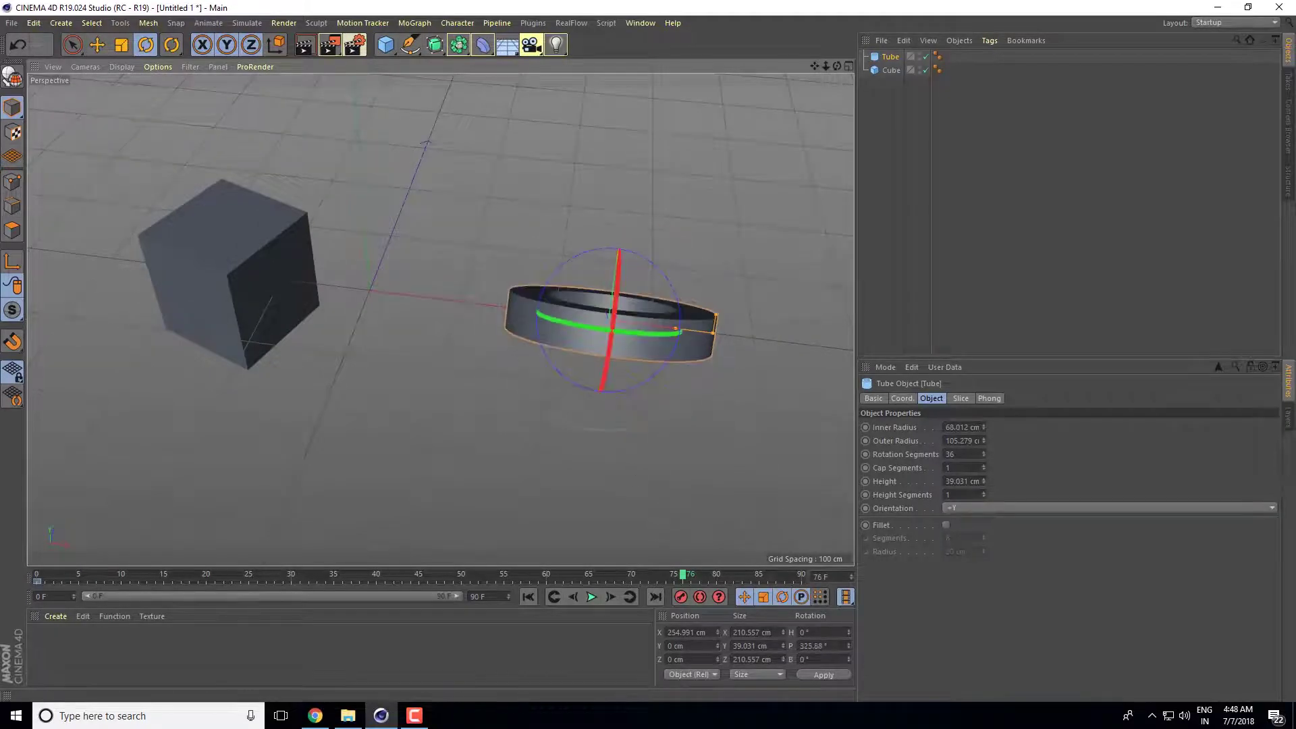
pyautogui.click(679, 600)
pyautogui.moveTo(890, 58); pyautogui.dragTo(889, 74)
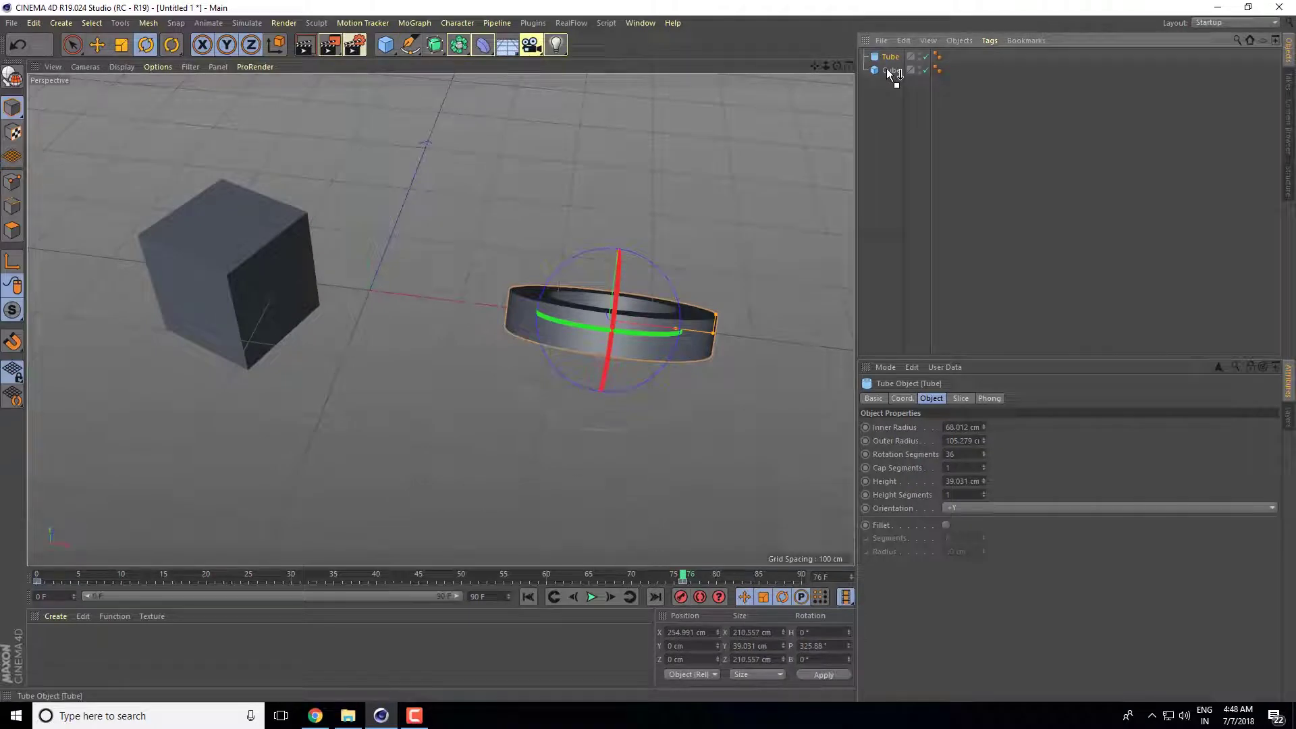
pyautogui.moveTo(887, 68); pyautogui.dragTo(887, 69)
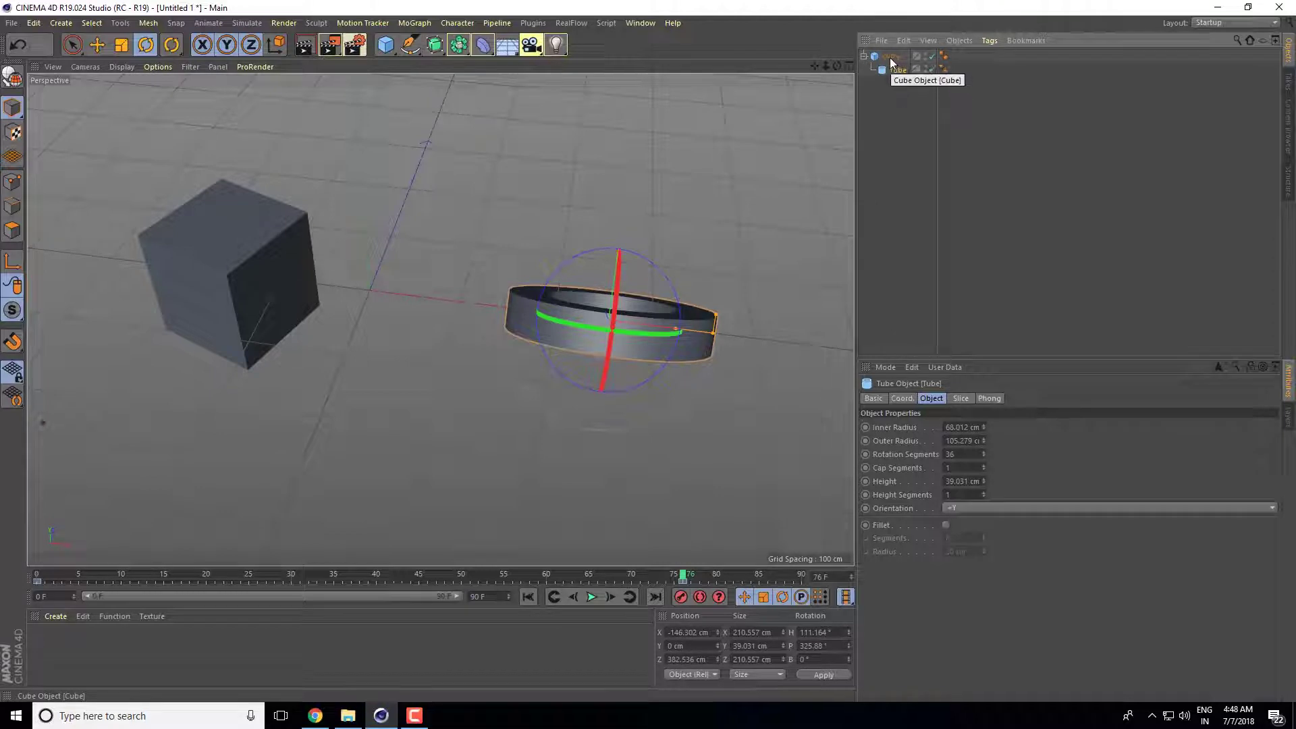
pyautogui.click(591, 597)
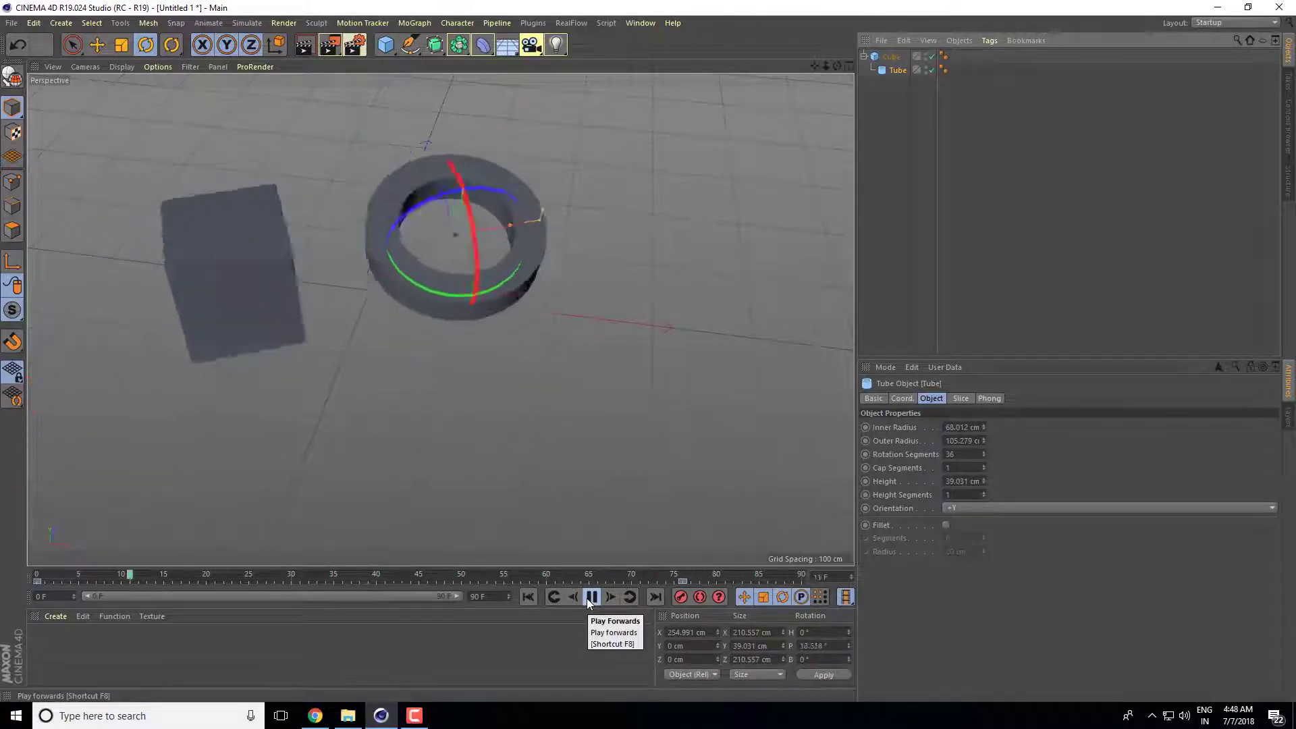
pyautogui.click(354, 371)
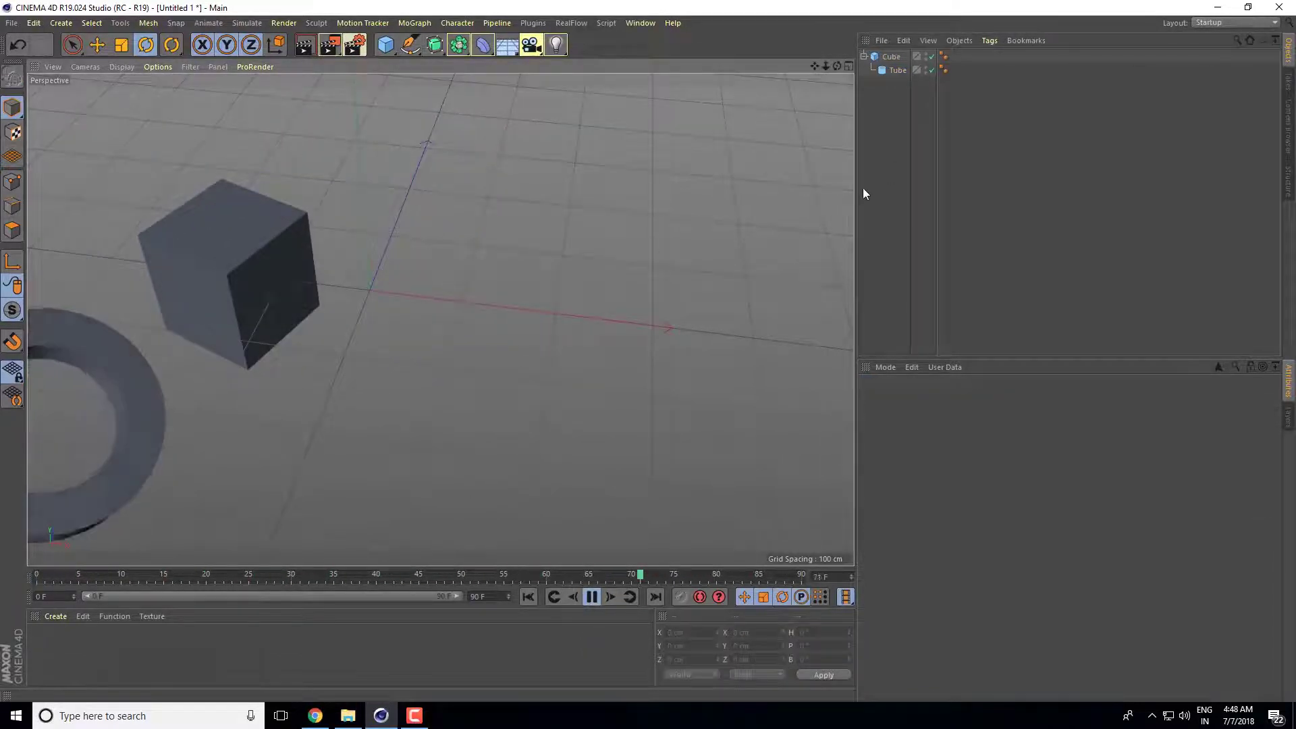
pyautogui.moveTo(815, 65); pyautogui.dragTo(788, 83)
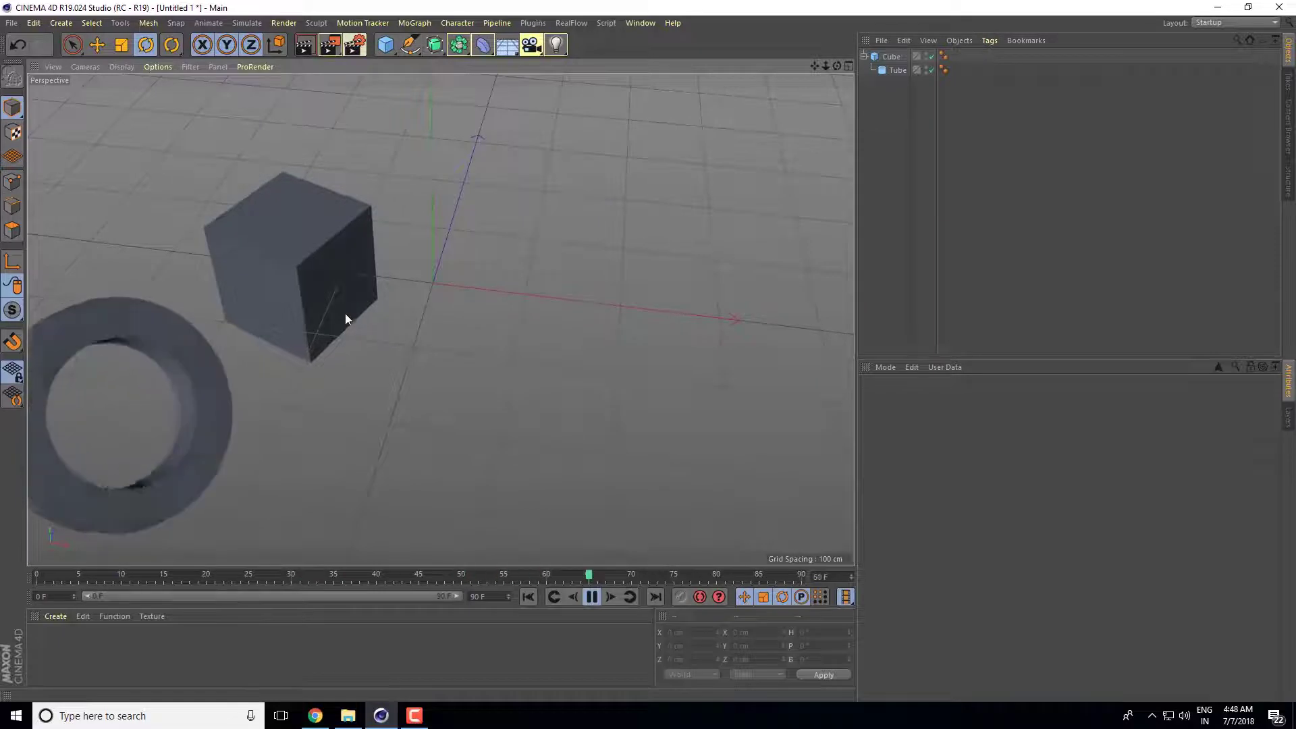
pyautogui.click(315, 282)
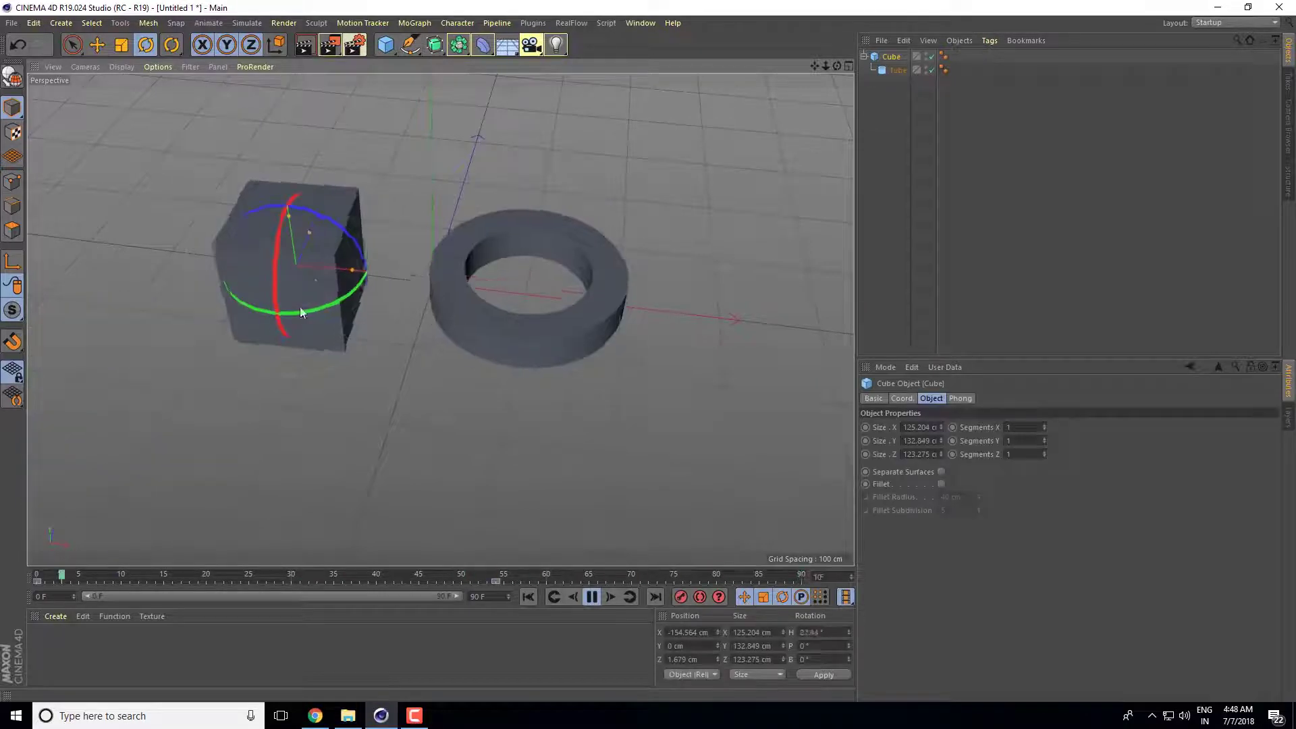
pyautogui.click(591, 597)
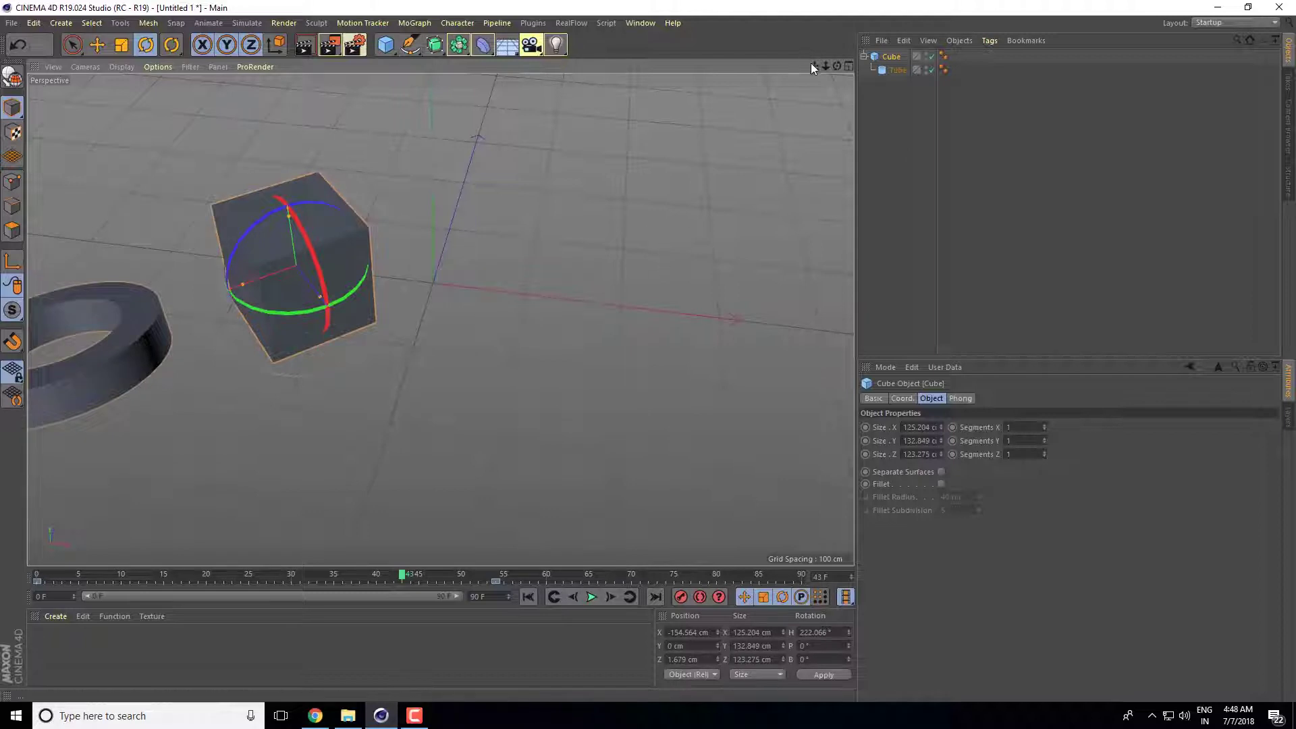
pyautogui.moveTo(815, 65)
pyautogui.mouseDown()
pyautogui.moveTo(441, 319)
pyautogui.moveTo(648, 315)
pyautogui.moveTo(638, 322)
pyautogui.mouseUp()
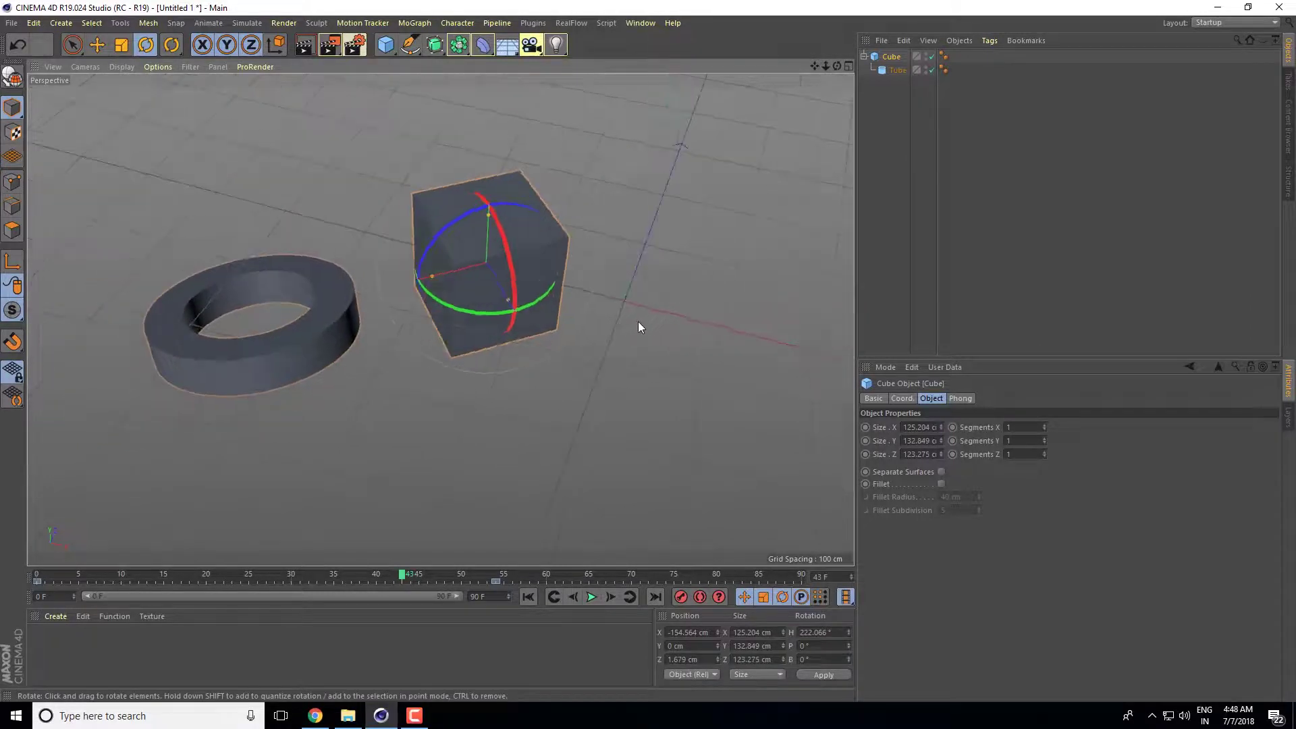
pyautogui.click(638, 322)
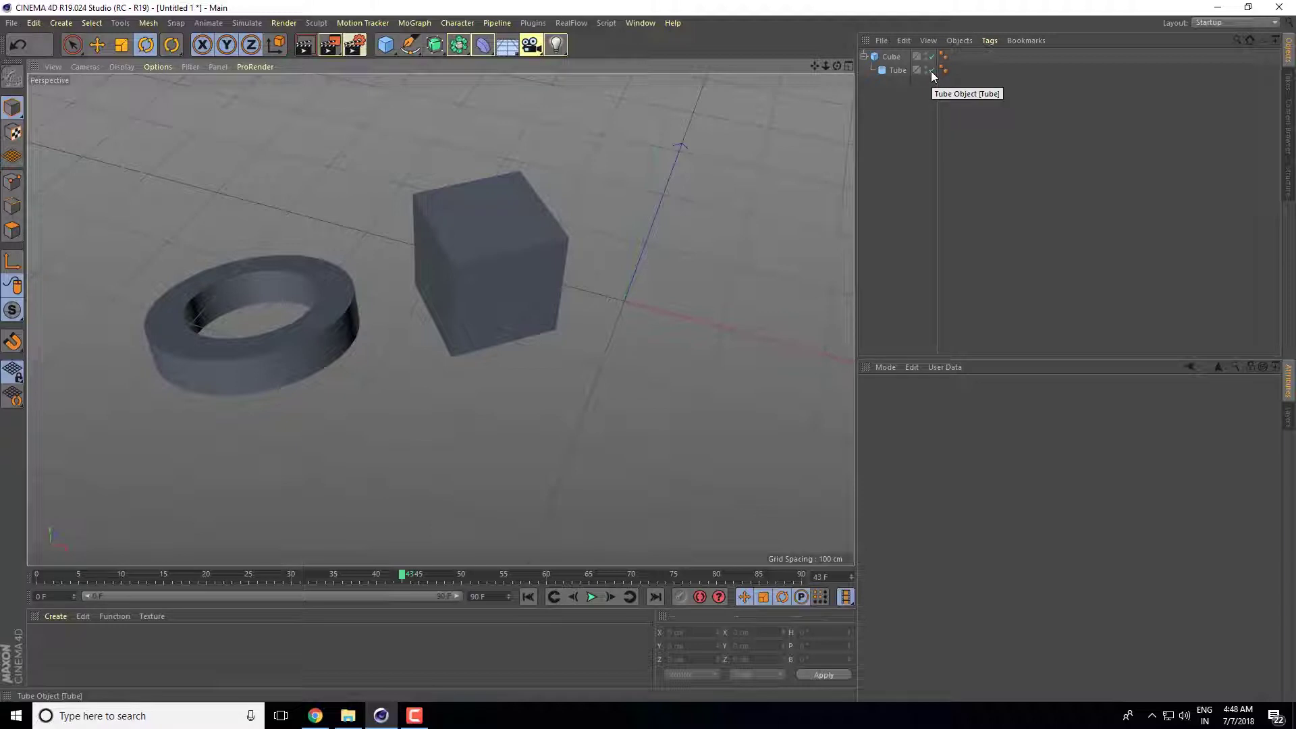
pyautogui.click(931, 71)
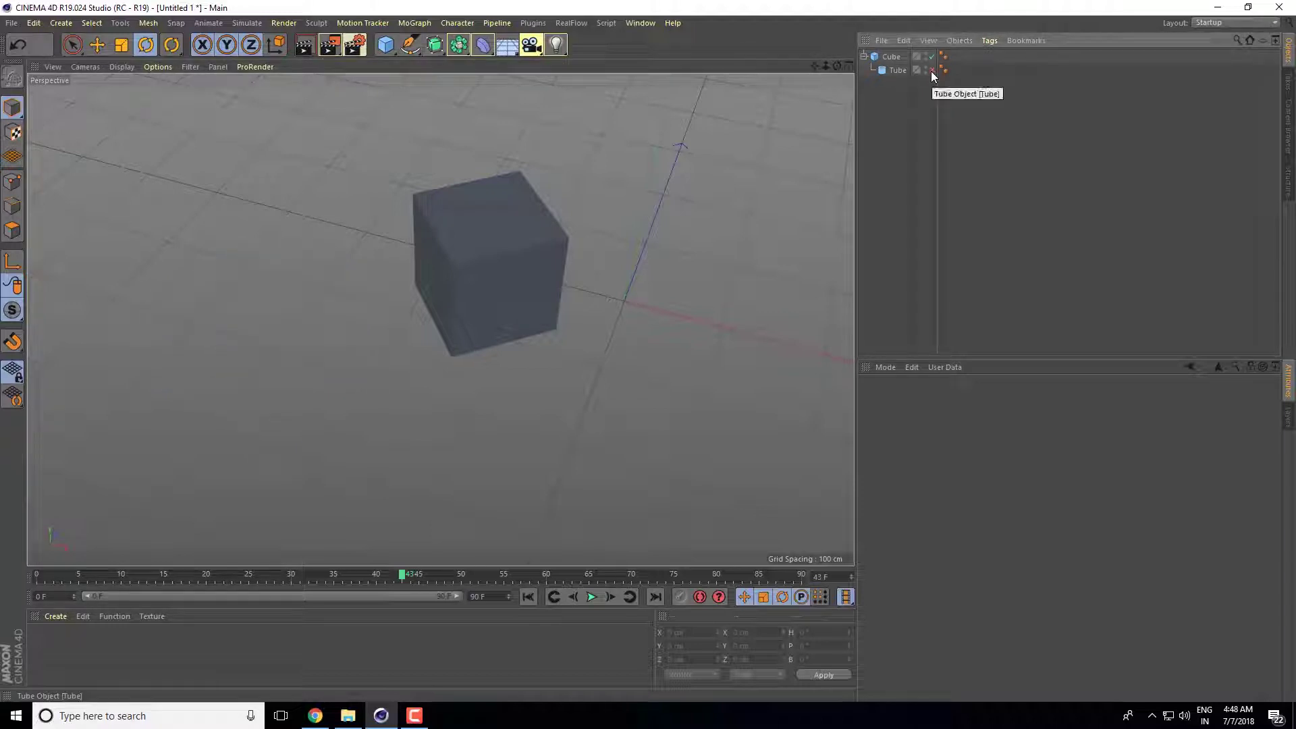
pyautogui.click(931, 71)
pyautogui.click(930, 71)
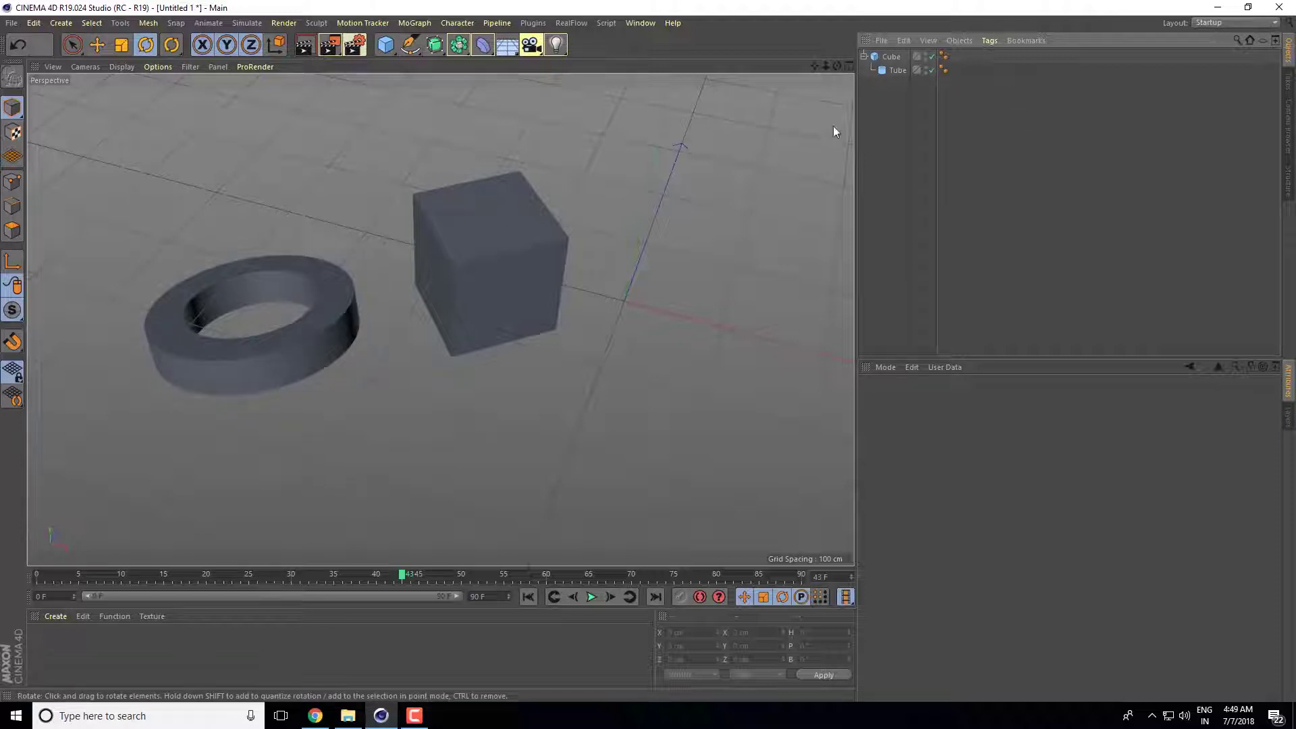
pyautogui.click(930, 70)
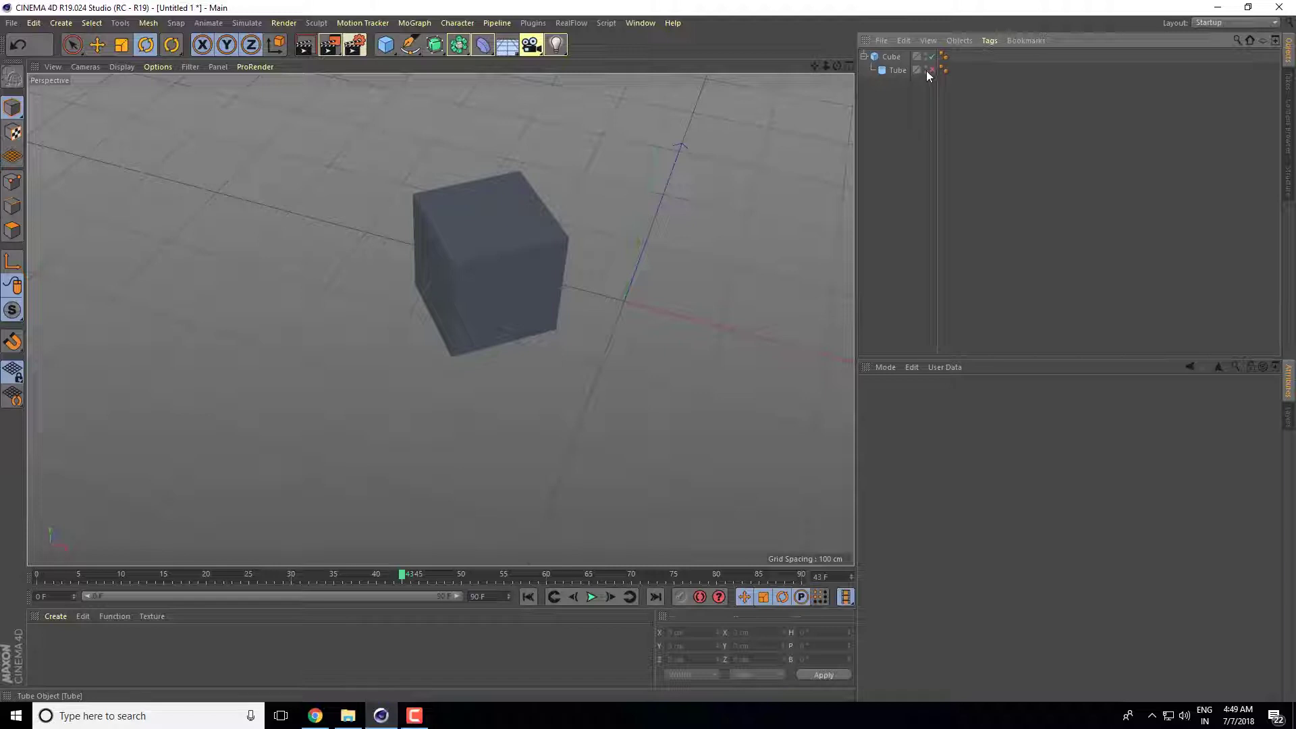
pyautogui.click(929, 71)
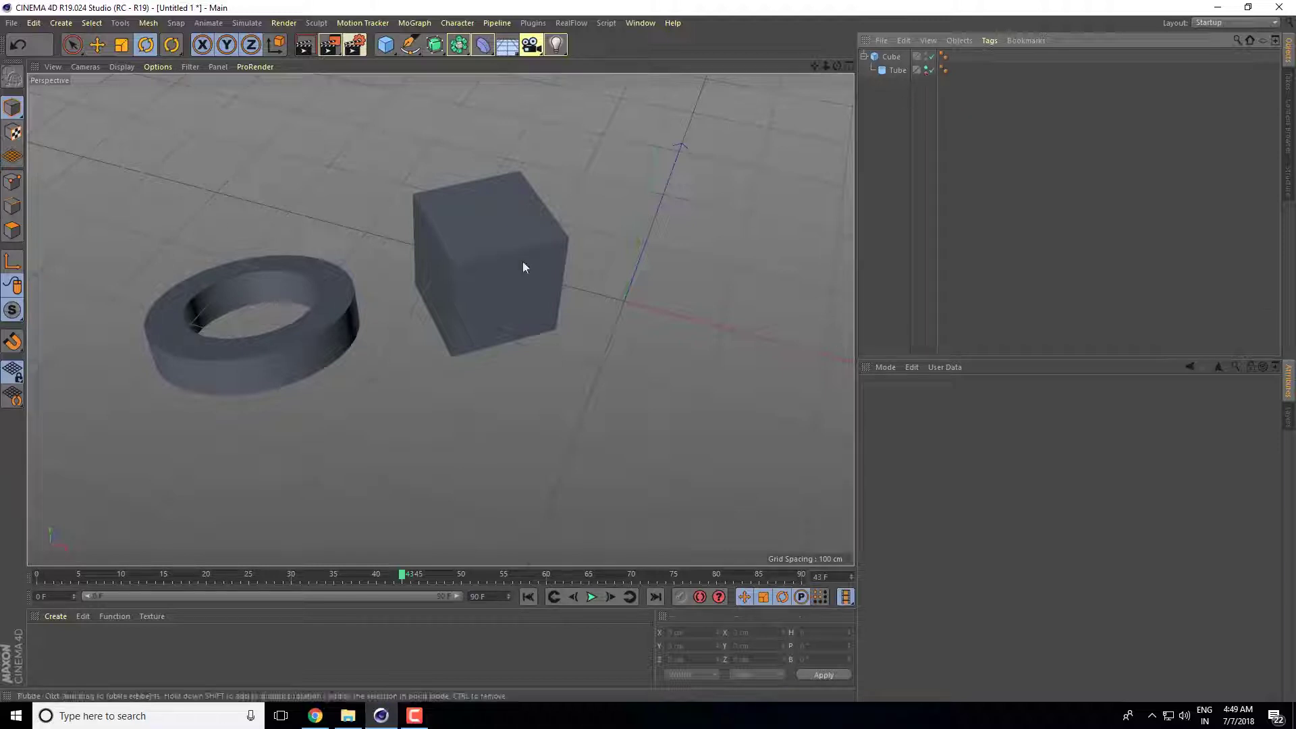
pyautogui.click(301, 49)
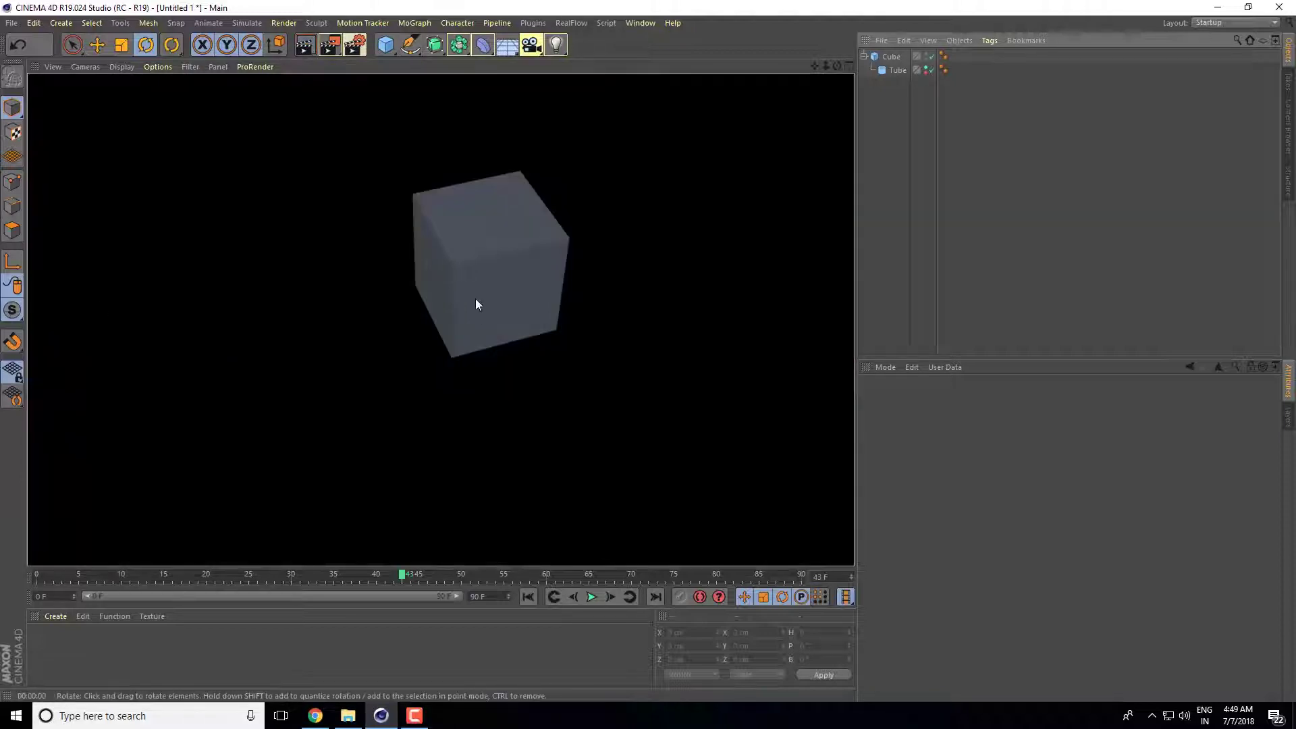
pyautogui.click(677, 196)
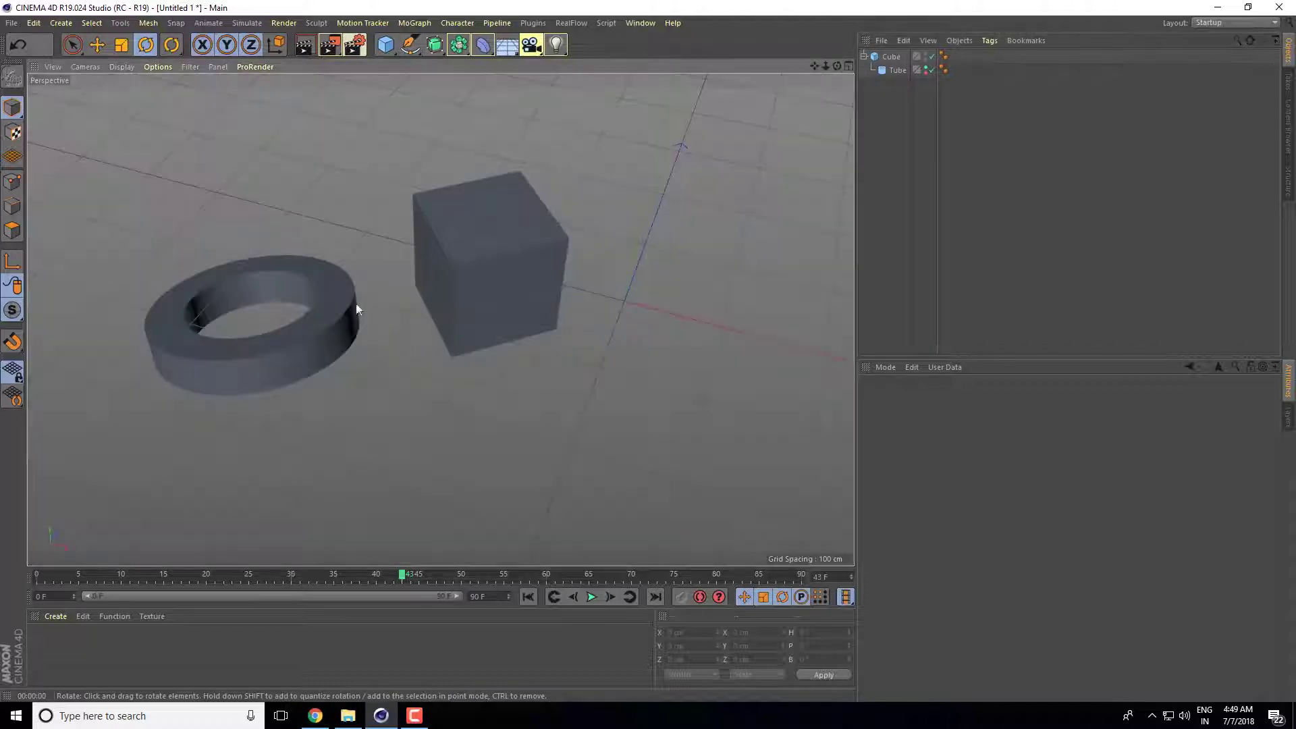
pyautogui.click(925, 67)
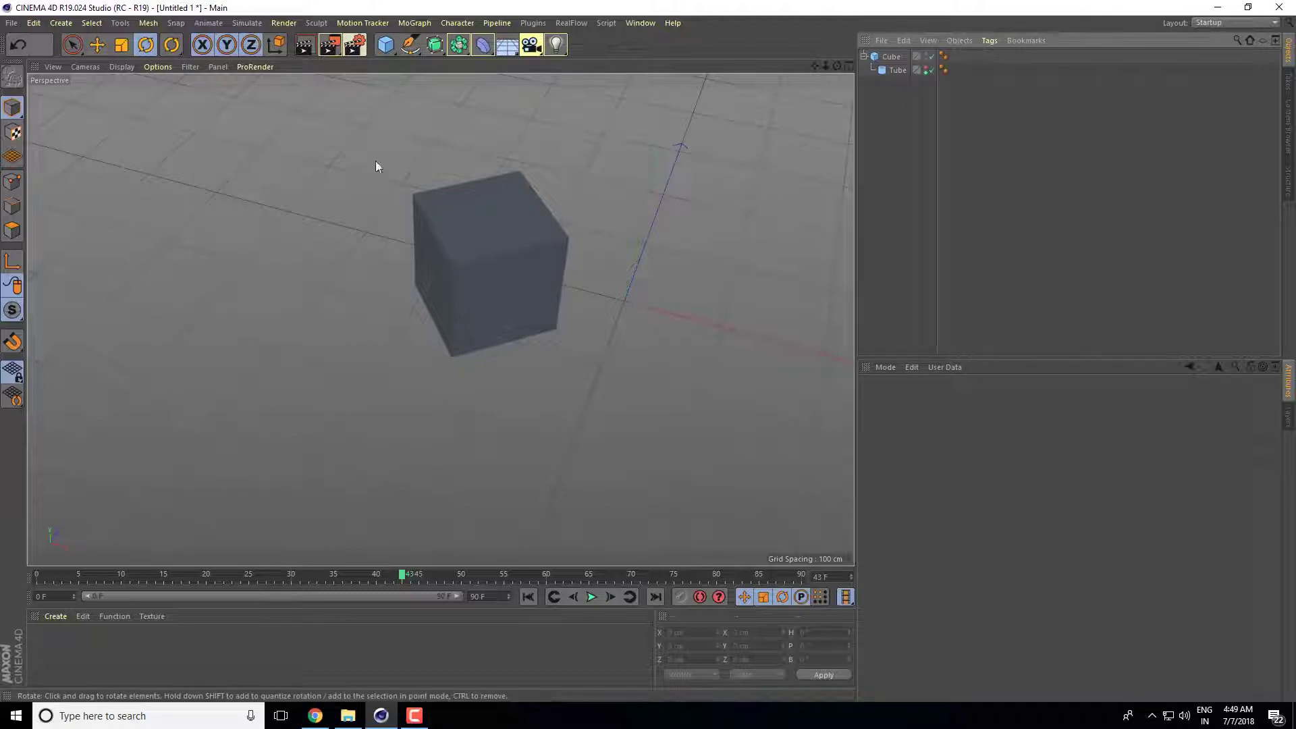
pyautogui.click(305, 49)
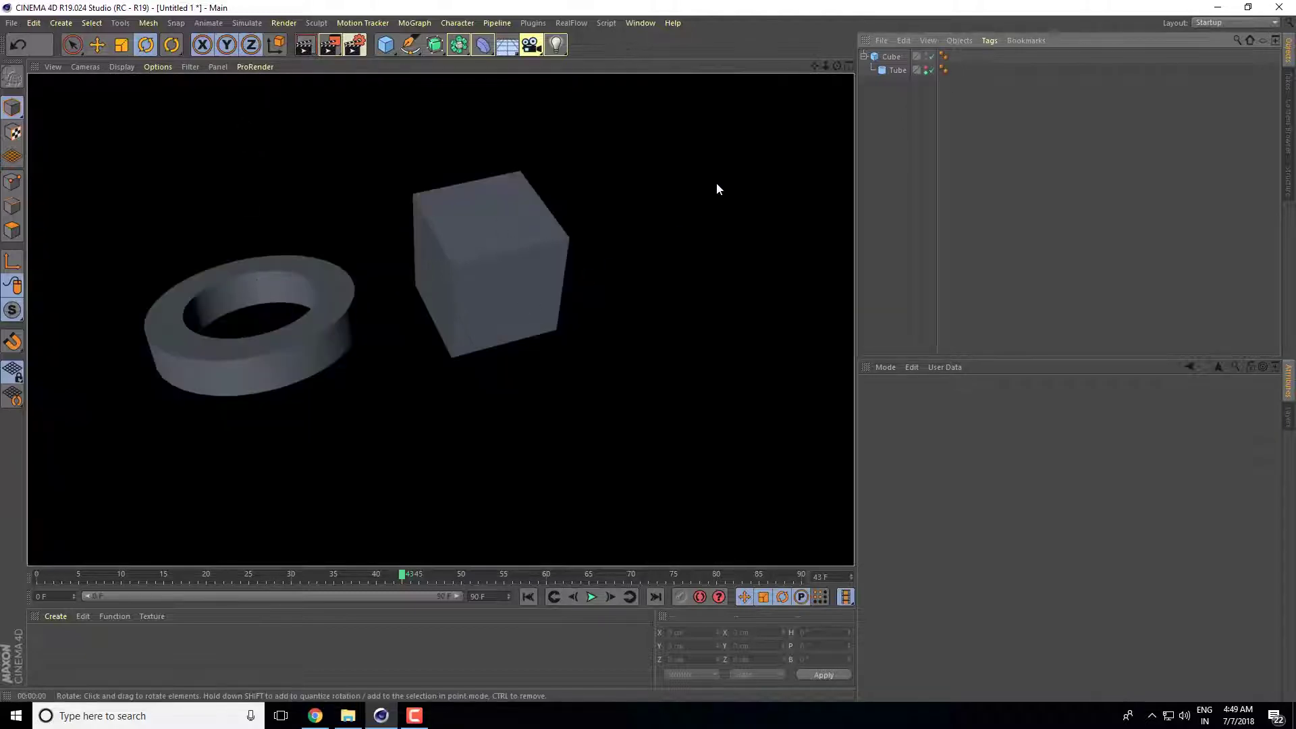
pyautogui.click(725, 155)
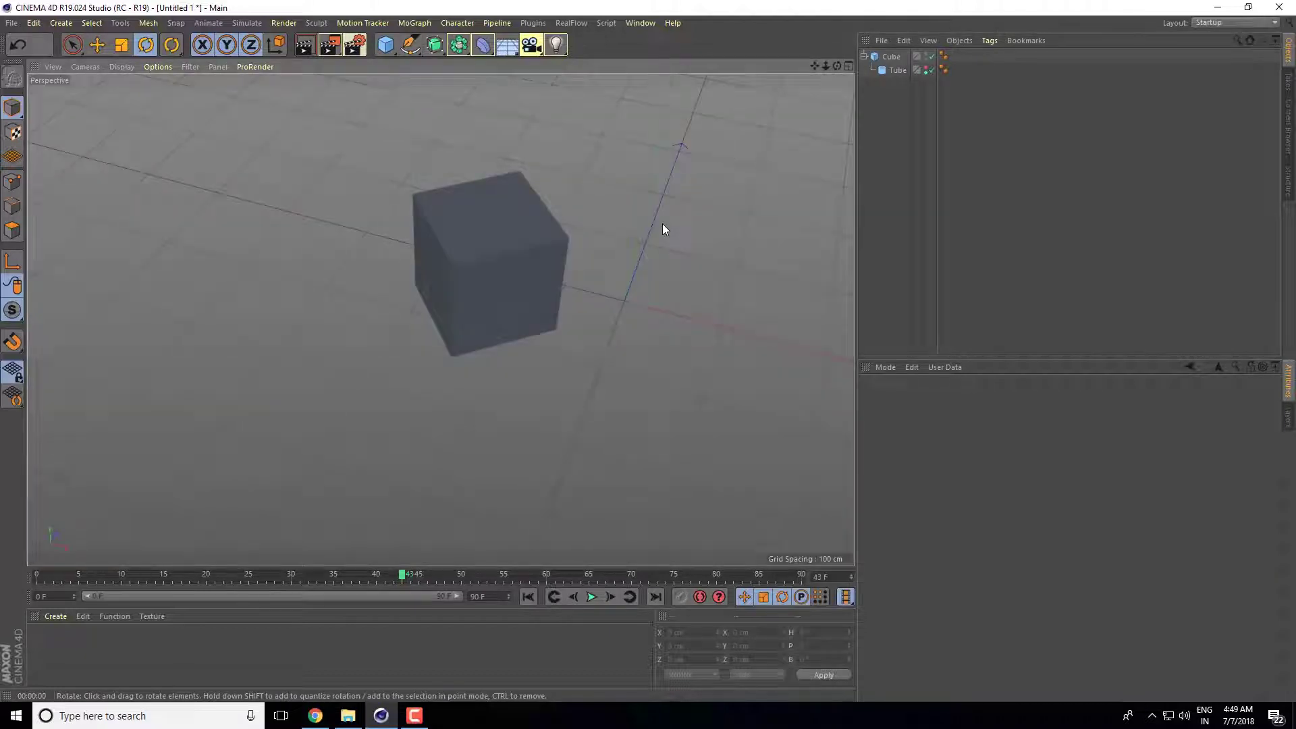
# Step: Delete the old cube and tube, add a new cube, and shrink its X size to 92.42 cm
pyautogui.moveTo(894, 120); pyautogui.dragTo(866, 56)
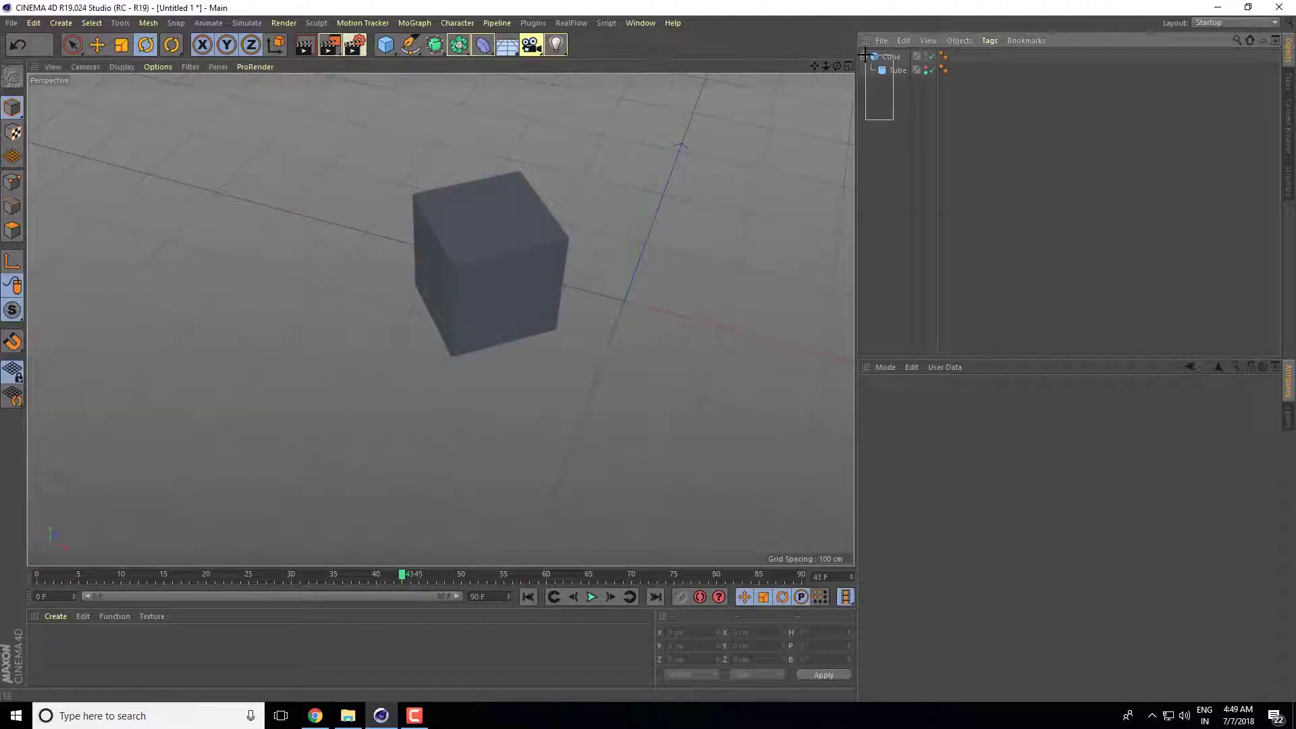
pyautogui.press('Delete')
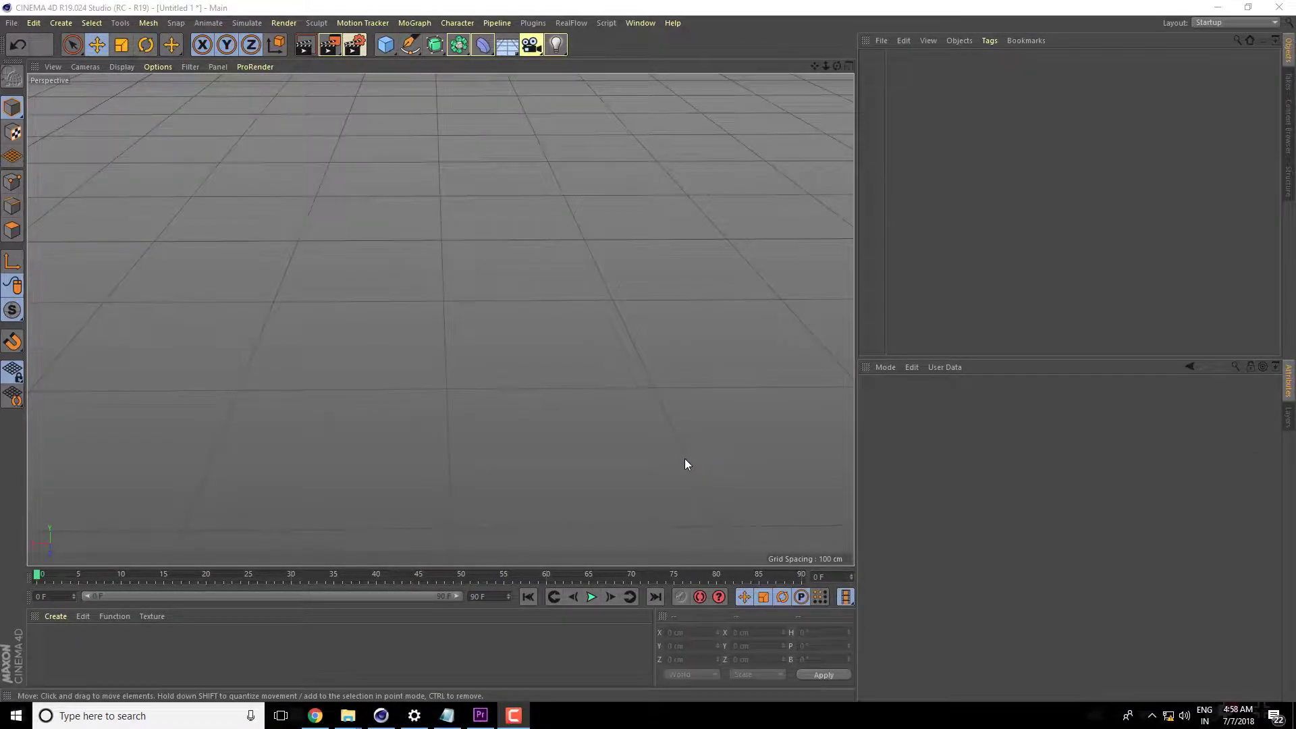
pyautogui.click(385, 46)
pyautogui.moveTo(824, 66); pyautogui.dragTo(380, 215)
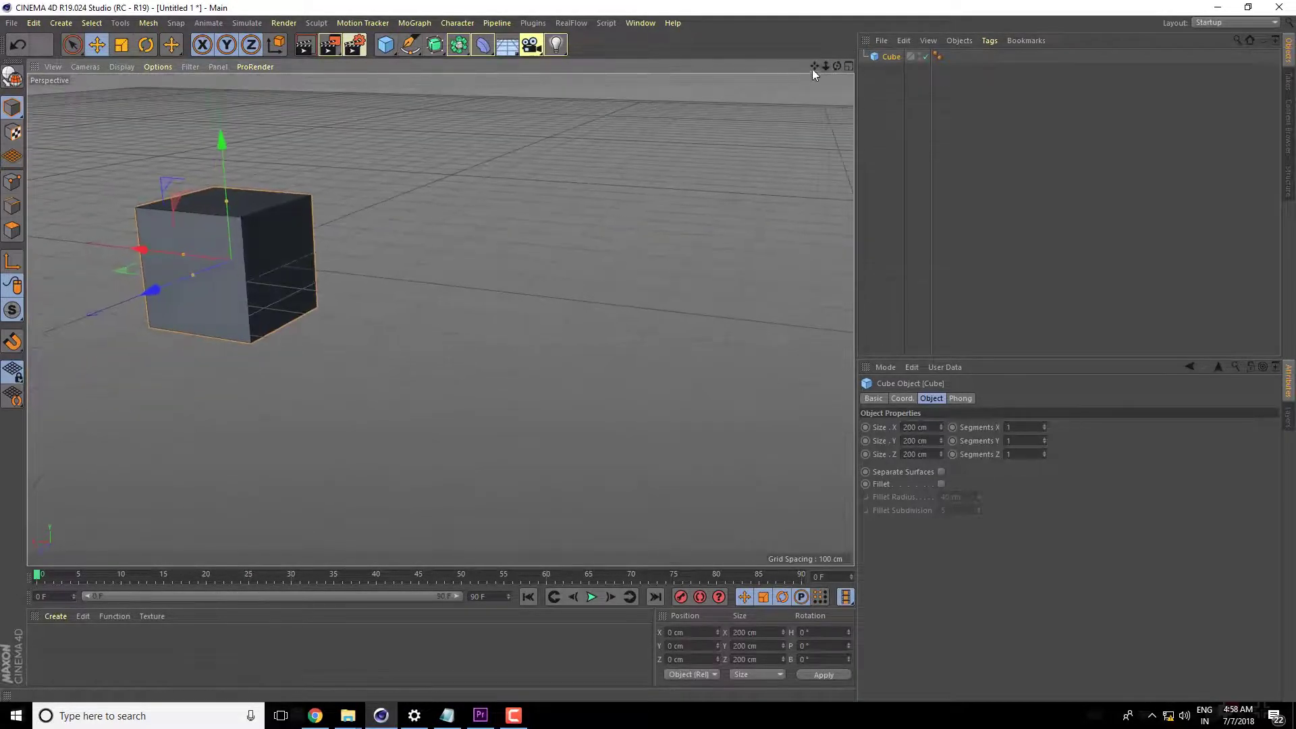
pyautogui.moveTo(814, 66)
pyautogui.mouseDown()
pyautogui.moveTo(579, 297)
pyautogui.moveTo(448, 362)
pyautogui.moveTo(533, 364)
pyautogui.moveTo(511, 414)
pyautogui.moveTo(660, 401)
pyautogui.mouseUp()
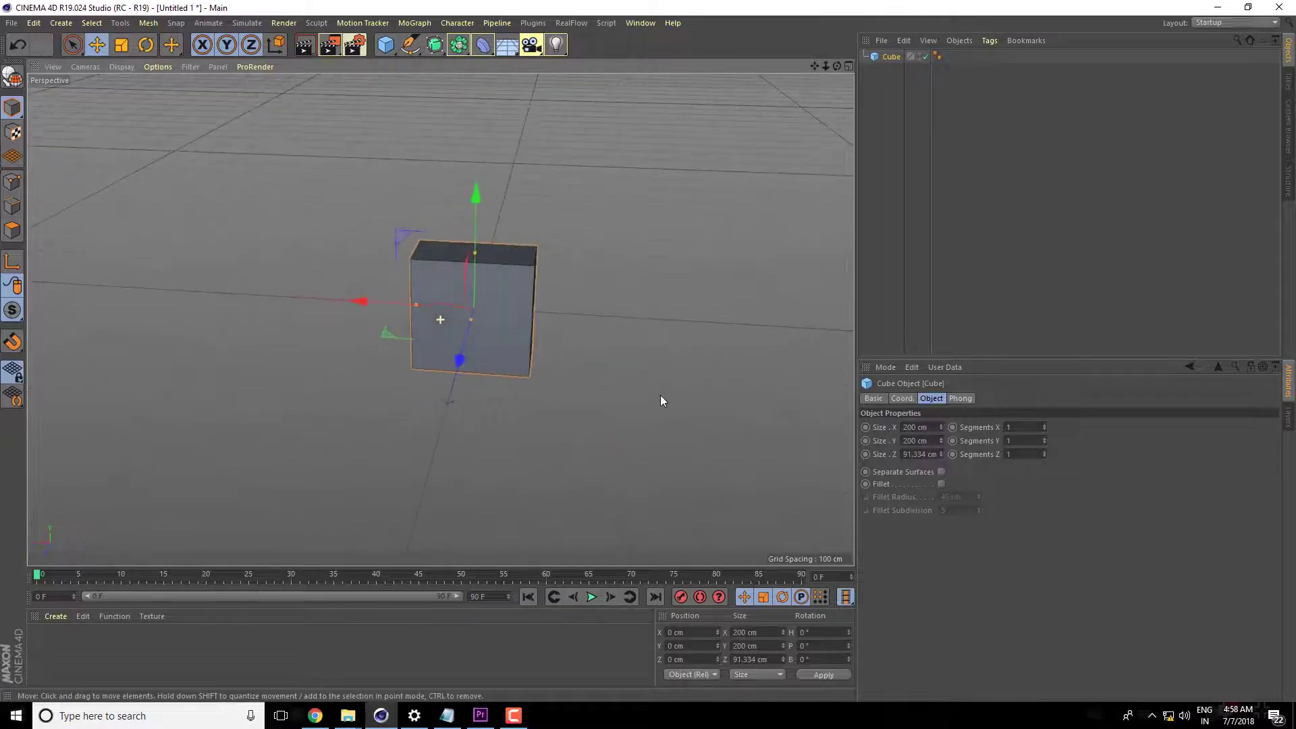
pyautogui.moveTo(424, 305); pyautogui.dragTo(446, 307)
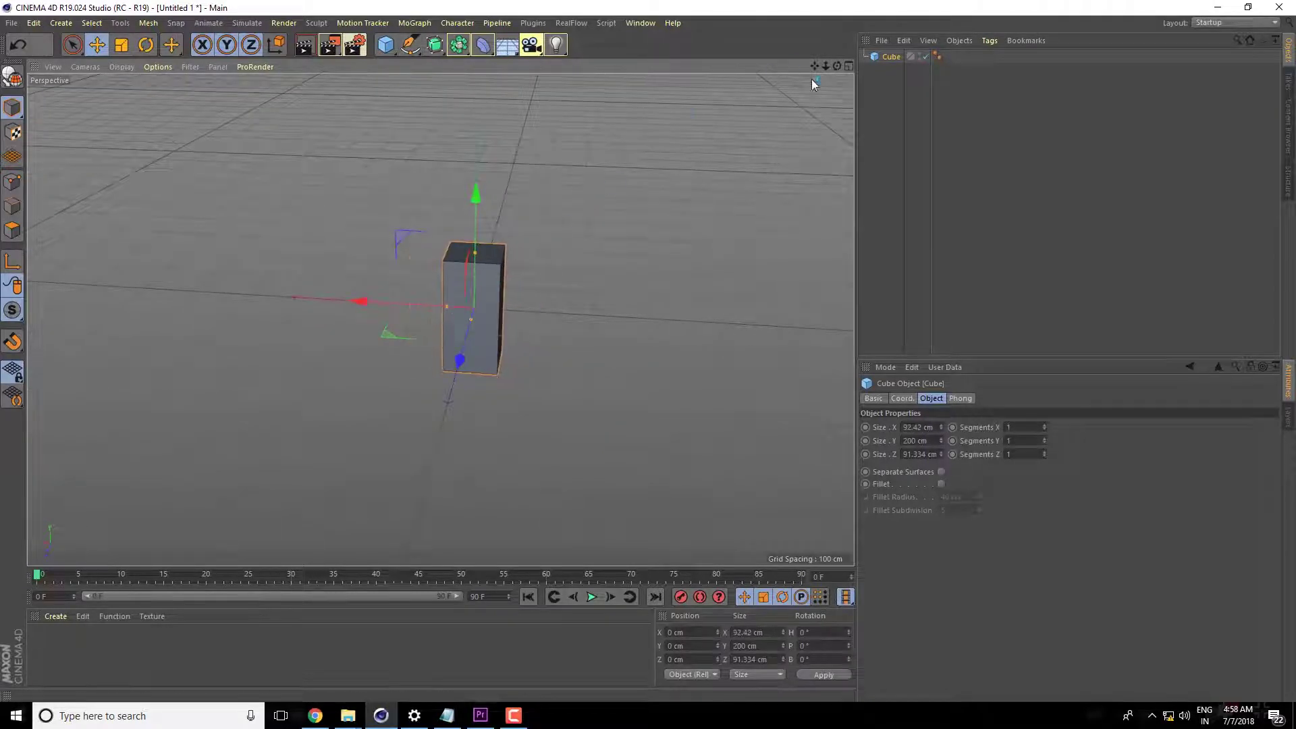
pyautogui.moveTo(829, 65)
pyautogui.mouseDown()
pyautogui.moveTo(709, 302)
pyautogui.moveTo(600, 358)
pyautogui.mouseUp()
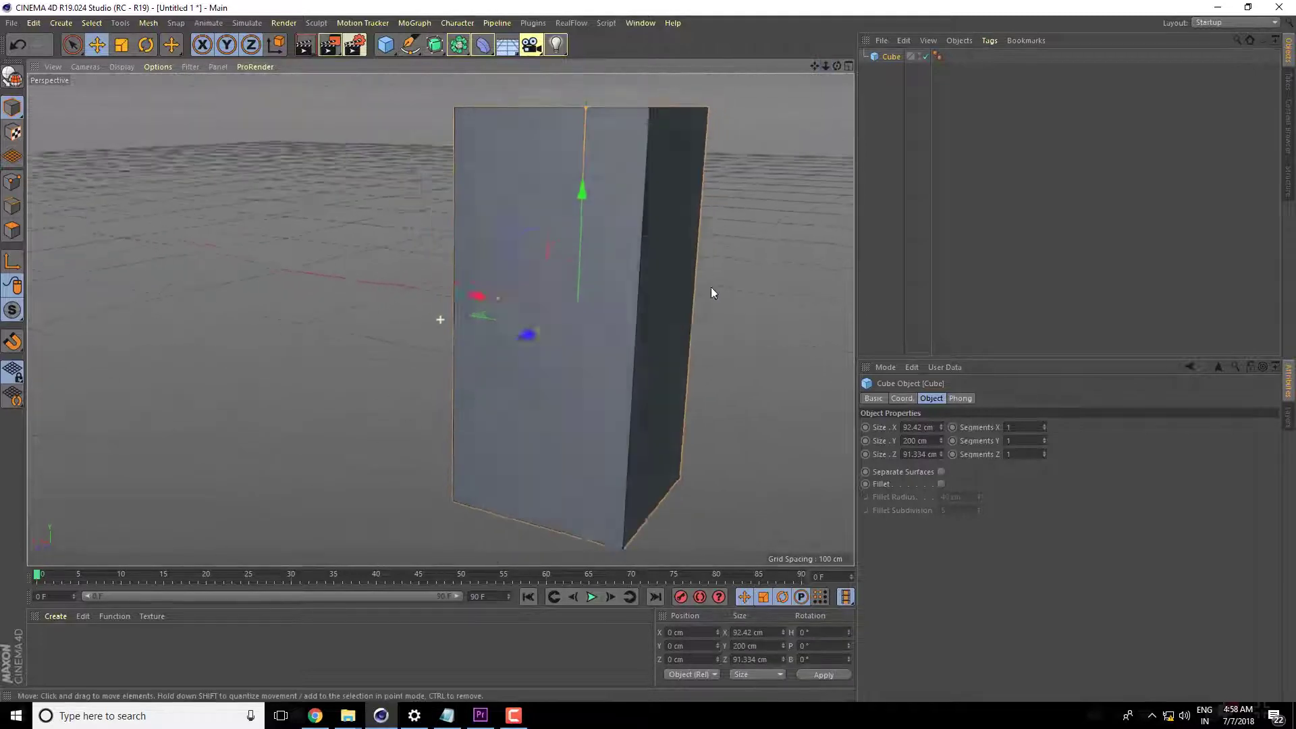
# Step: Set the cube's X, Y and Z segments to 20 each
pyautogui.click(1012, 426)
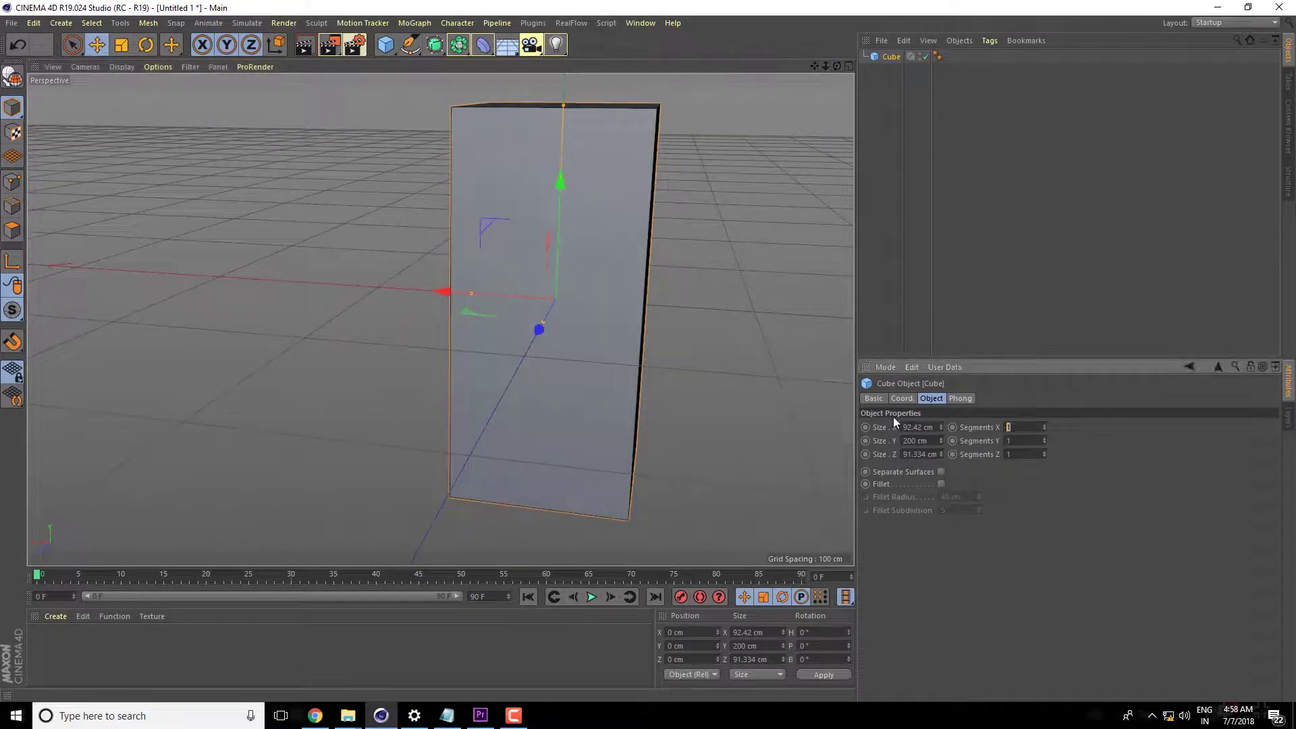
pyautogui.write('20')
pyautogui.press('Tab')
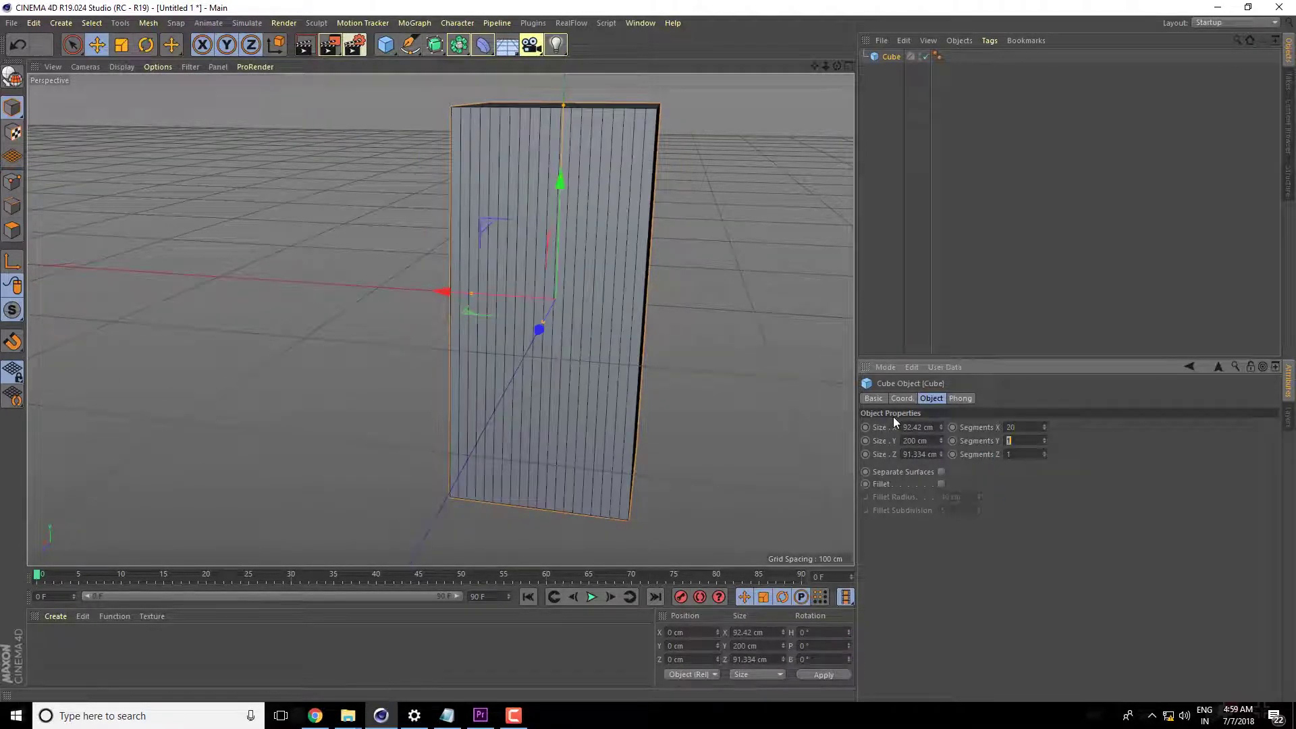
pyautogui.write('2')
pyautogui.press('Tab')
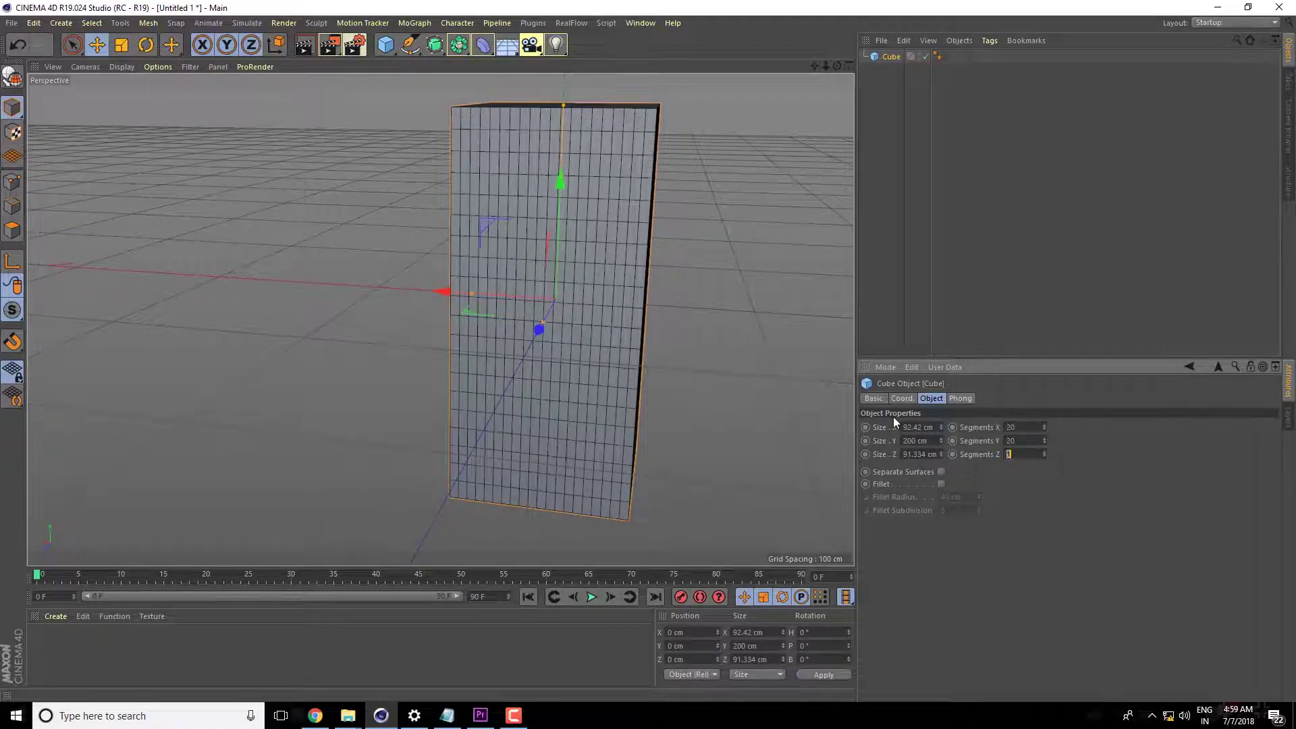
pyautogui.write('20')
pyautogui.press('Return')
pyautogui.moveTo(675, 371)
pyautogui.keyDown('alt'); pyautogui.mouseDown()
pyautogui.moveTo(456, 322)
pyautogui.moveTo(646, 331)
pyautogui.moveTo(709, 317)
pyautogui.moveTo(660, 321)
pyautogui.moveTo(666, 362)
pyautogui.mouseUp(); pyautogui.keyUp('alt')
pyautogui.keyDown('alt'); pyautogui.moveTo(799, 94); pyautogui.dragTo(666, 269); pyautogui.keyUp('alt')
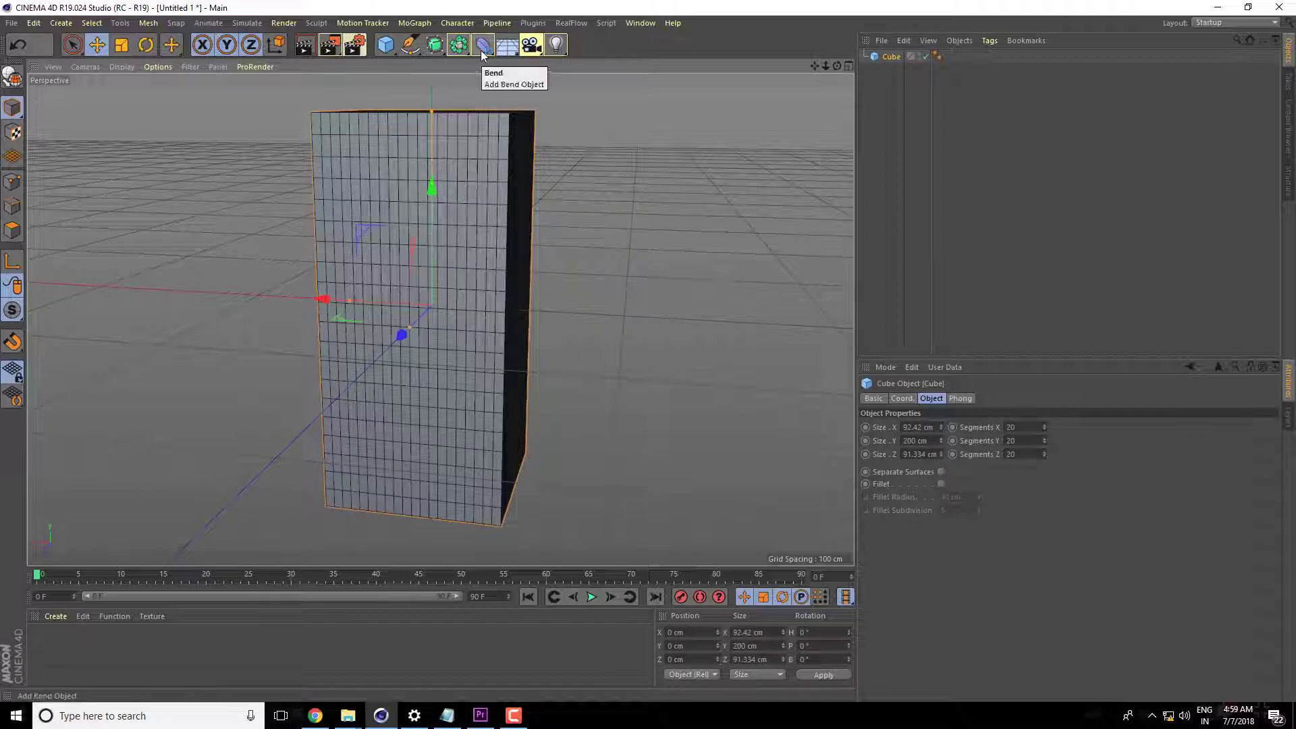
# Step: Add a Bend deformer and narrow its cage's X size to 117 cm
pyautogui.moveTo(480, 50); pyautogui.dragTo(525, 67)
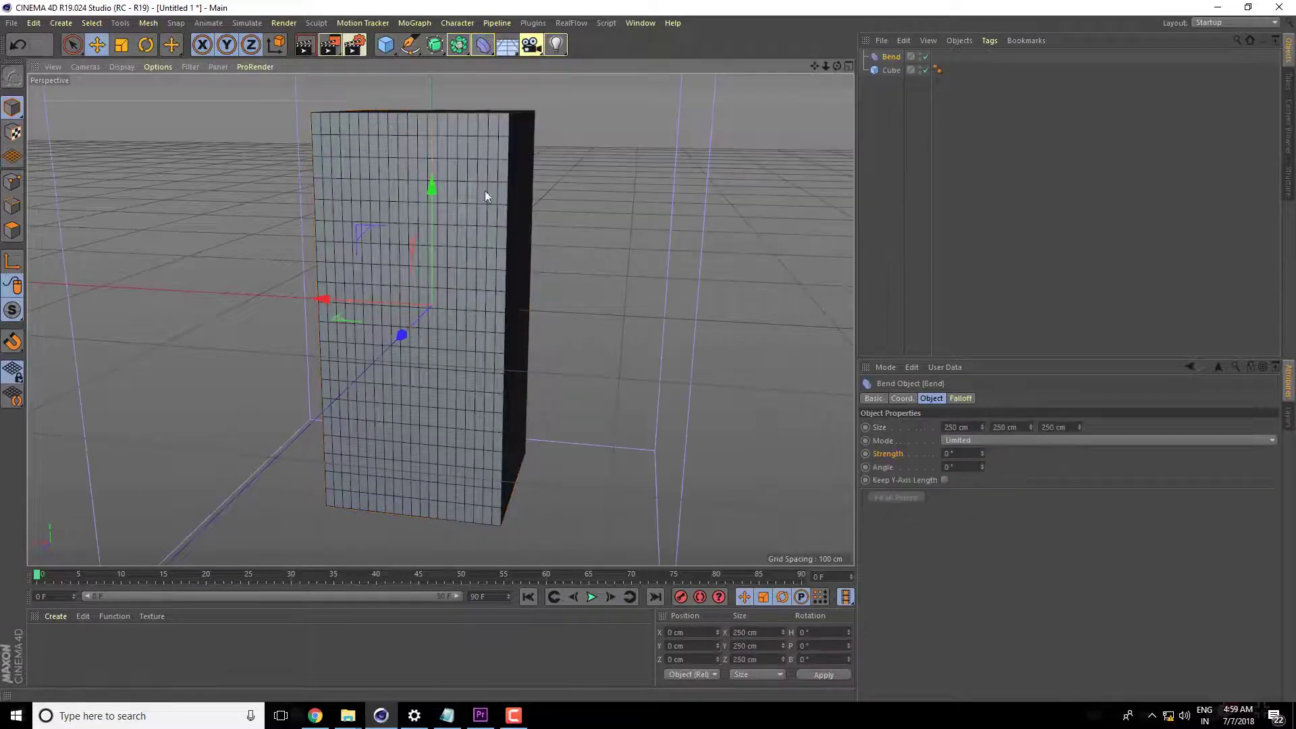
pyautogui.moveTo(825, 66); pyautogui.dragTo(613, 258)
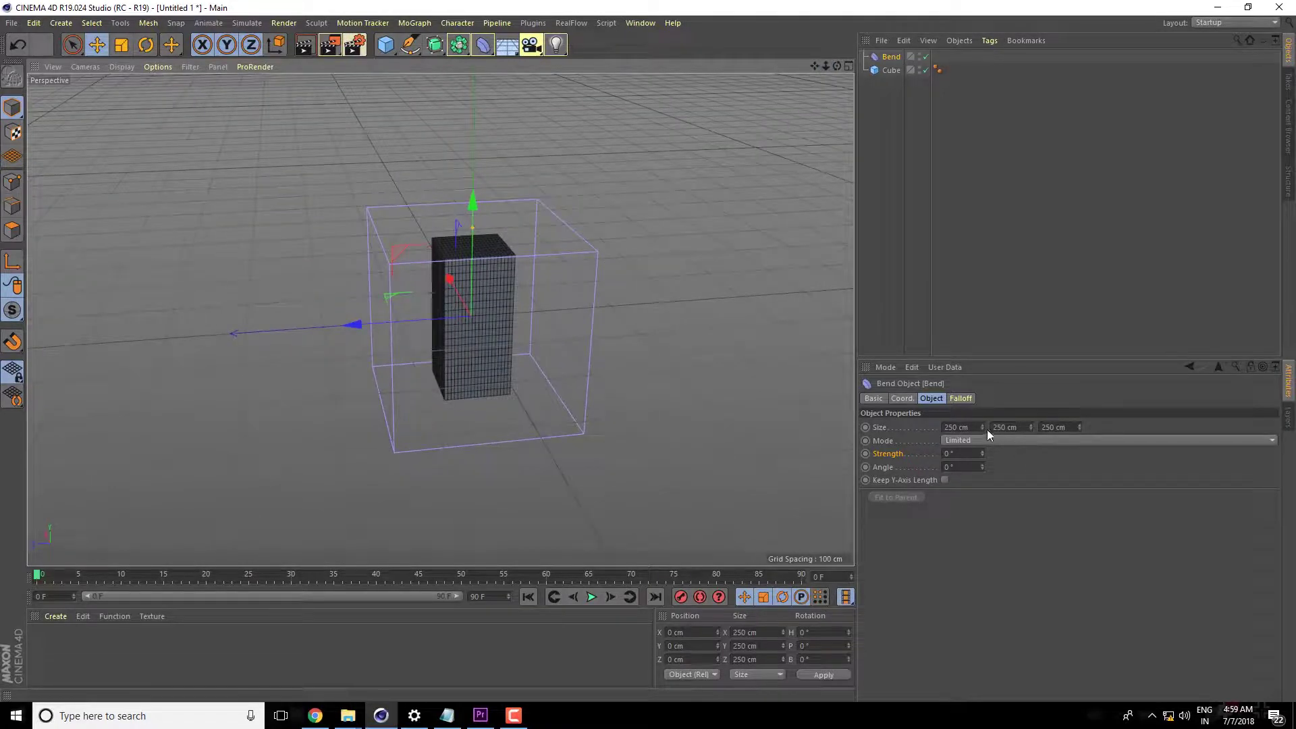
pyautogui.moveTo(983, 427); pyautogui.dragTo(982, 473)
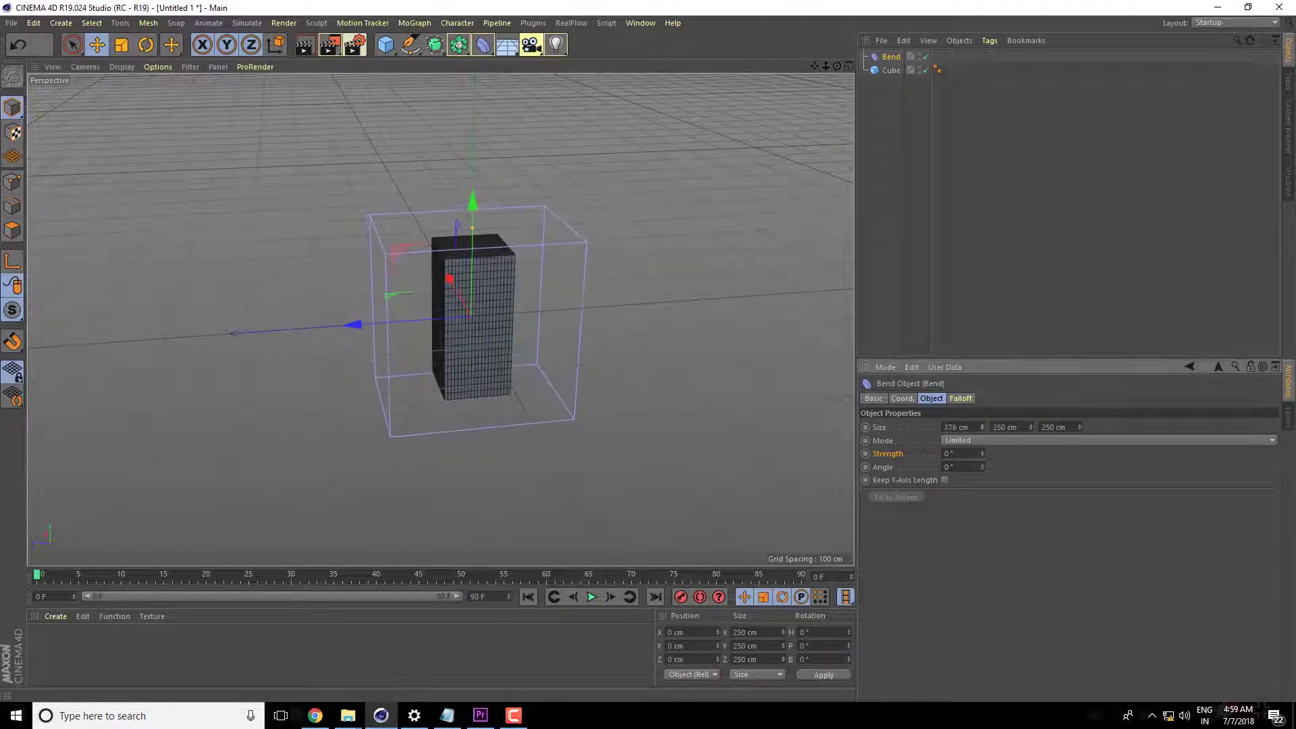
pyautogui.keyDown('alt'); pyautogui.moveTo(804, 333); pyautogui.dragTo(683, 332); pyautogui.keyUp('alt')
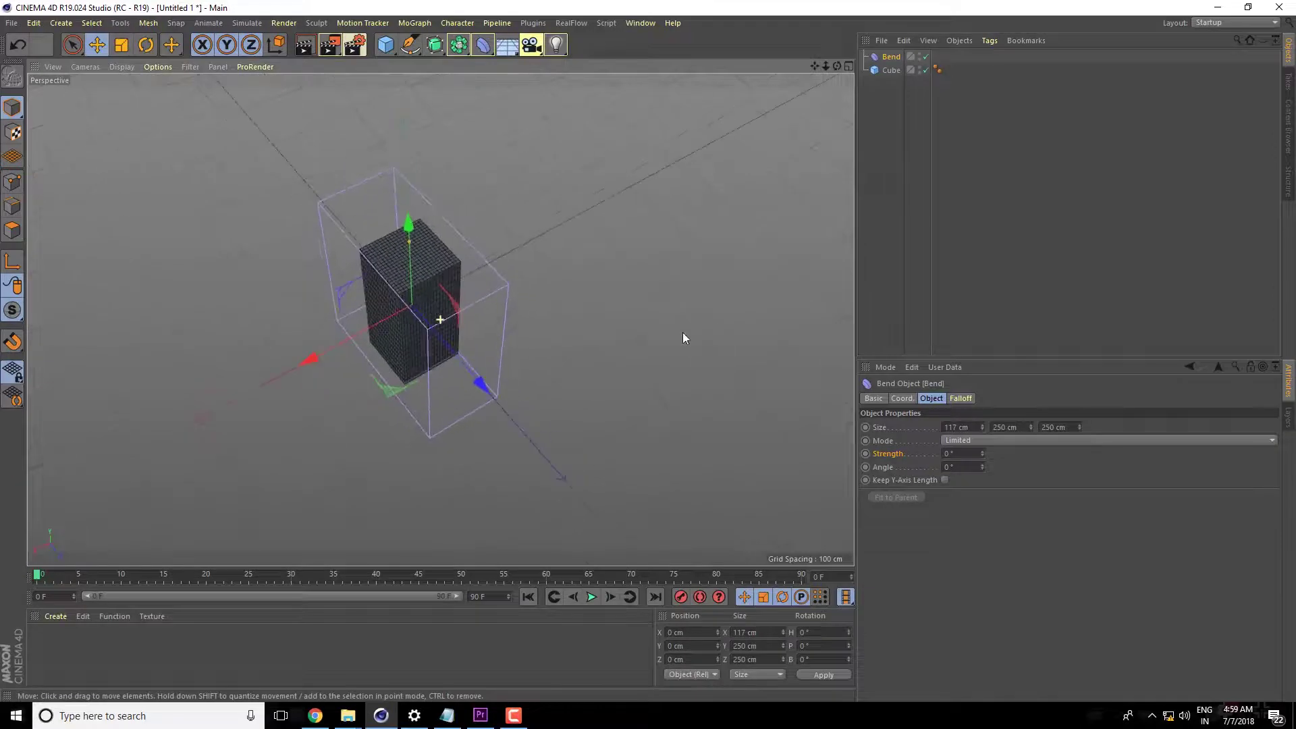
# Step: Set the Bend cage to 245 cm in Y and 118 cm in Z, then select the cube's Phong tag
pyautogui.moveTo(1030, 426); pyautogui.dragTo(1088, 459)
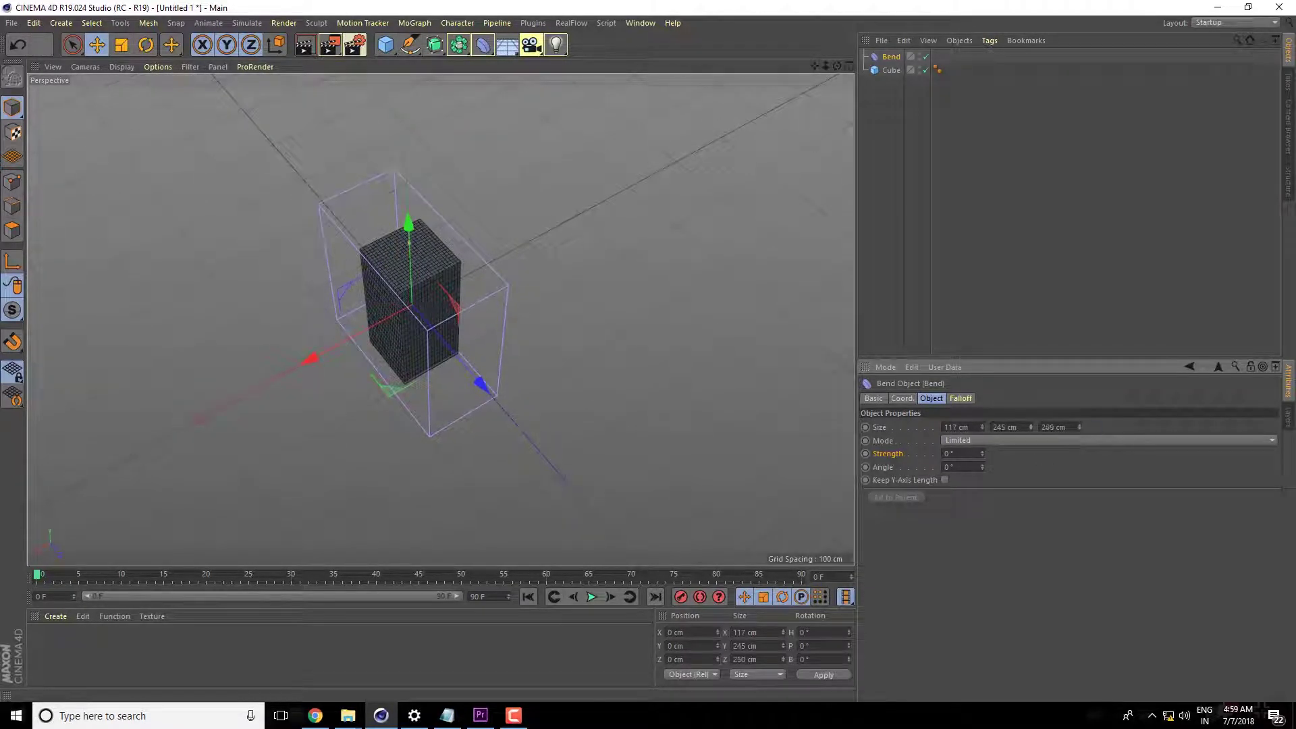
pyautogui.moveTo(1079, 426); pyautogui.dragTo(1079, 473)
pyautogui.moveTo(730, 331)
pyautogui.keyDown('alt'); pyautogui.mouseDown()
pyautogui.moveTo(665, 284)
pyautogui.moveTo(730, 255)
pyautogui.mouseUp(); pyautogui.keyUp('alt')
pyautogui.moveTo(825, 67); pyautogui.dragTo(844, 75)
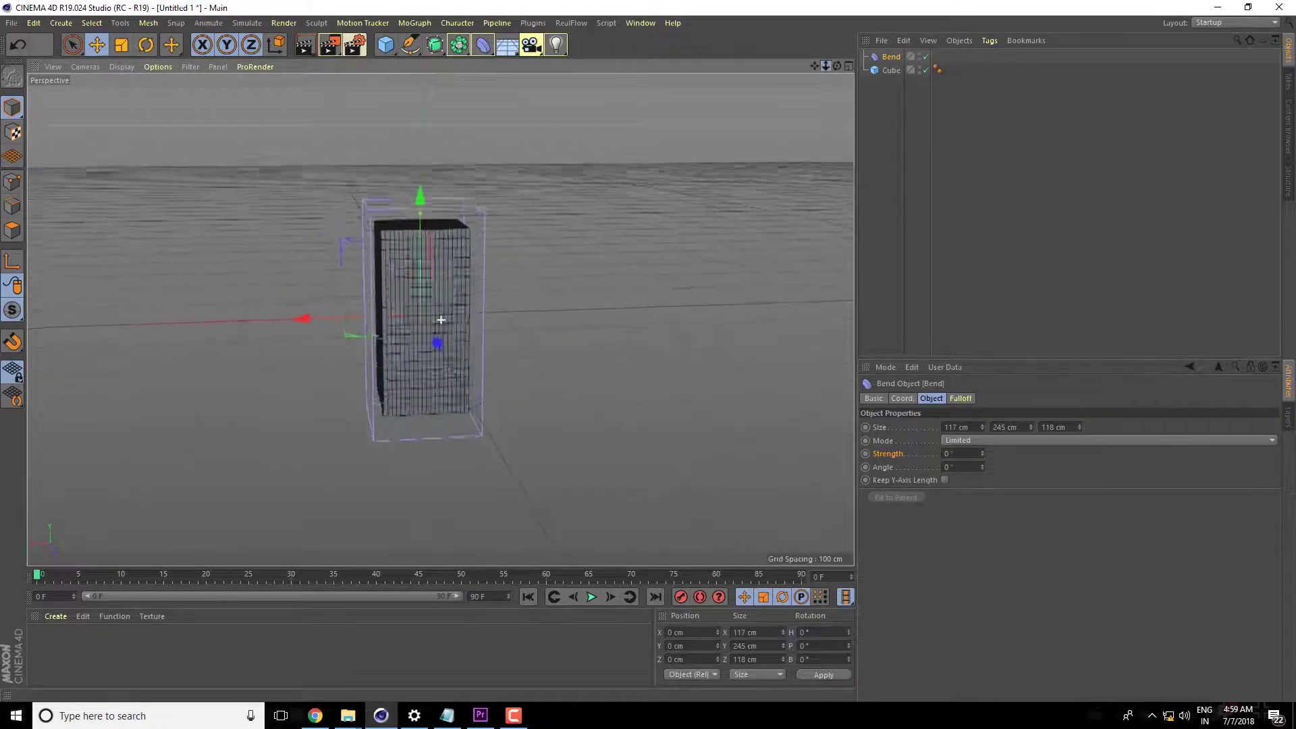
pyautogui.keyDown('alt'); pyautogui.moveTo(706, 245); pyautogui.dragTo(674, 293); pyautogui.keyUp('alt')
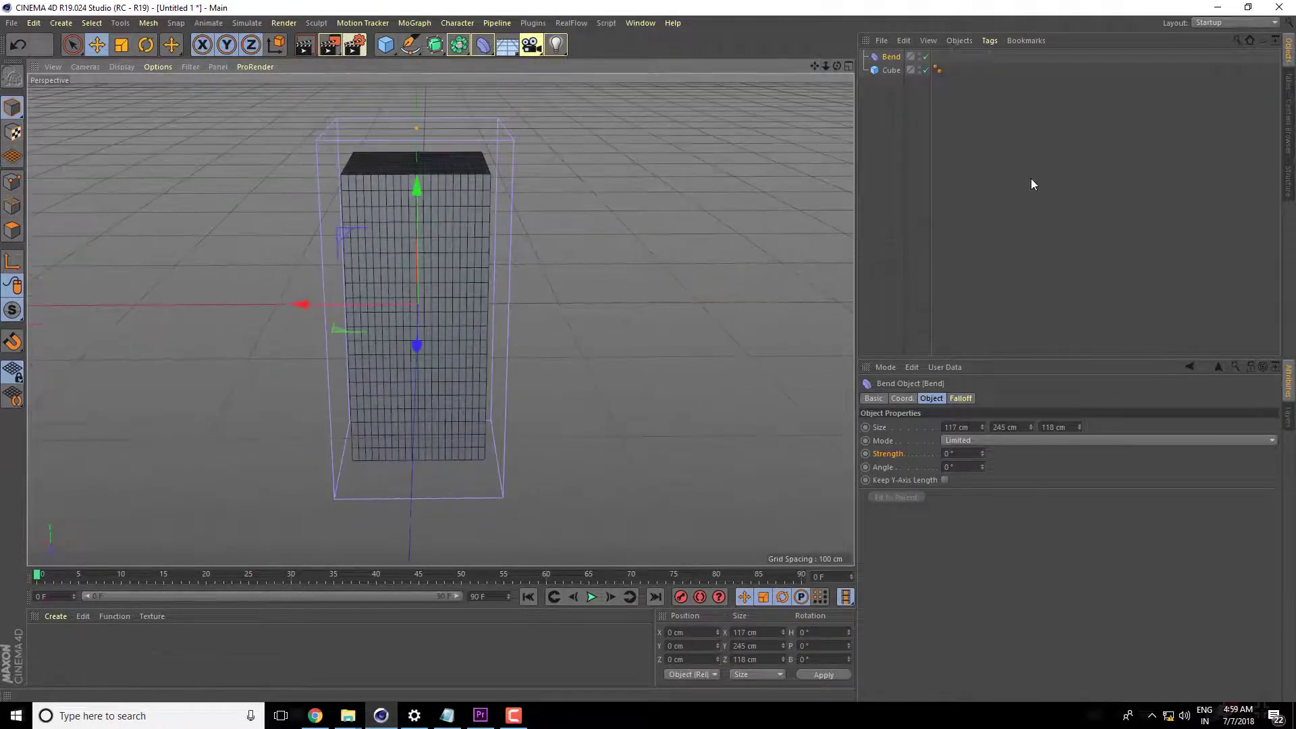
pyautogui.moveTo(1030, 178); pyautogui.dragTo(852, 63)
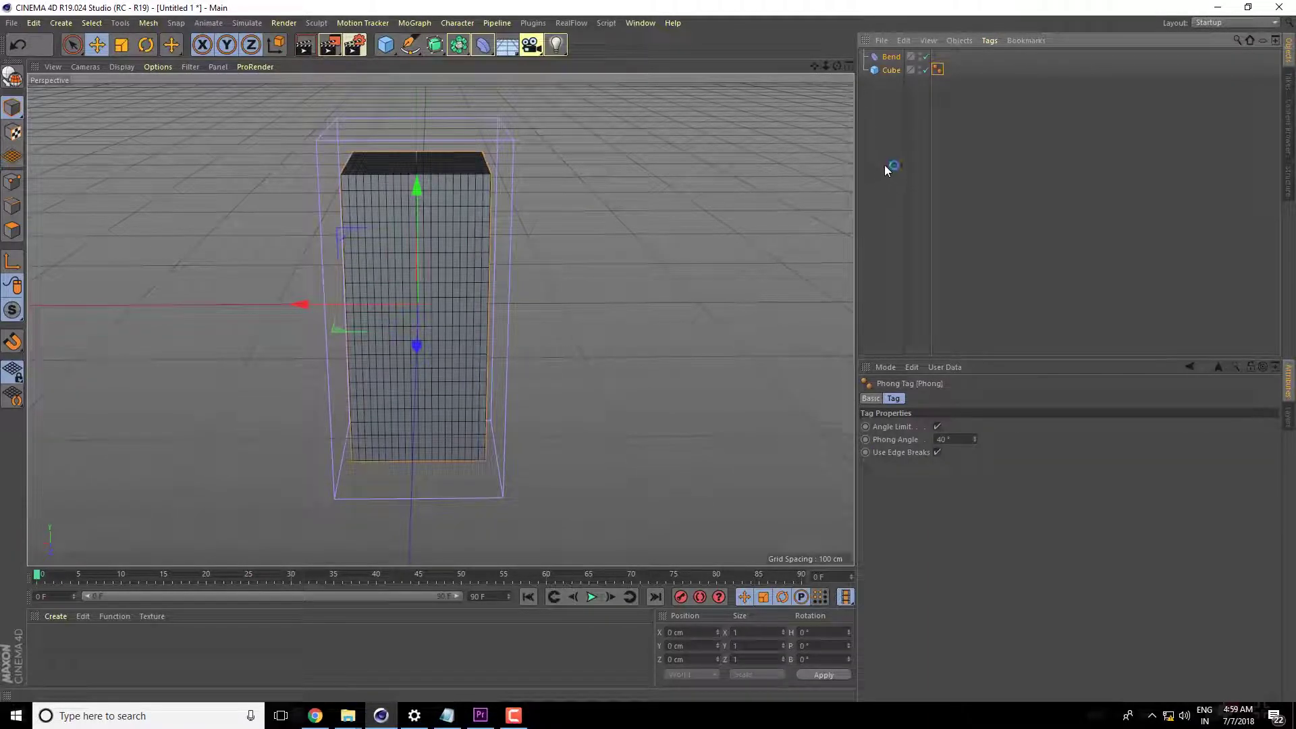
# Step: Restore the accidentally deleted Phong tag, make Bend a child of the Cube, and select Bend
pyautogui.press('Delete')
pyautogui.hotkey('ctrl', 'z')
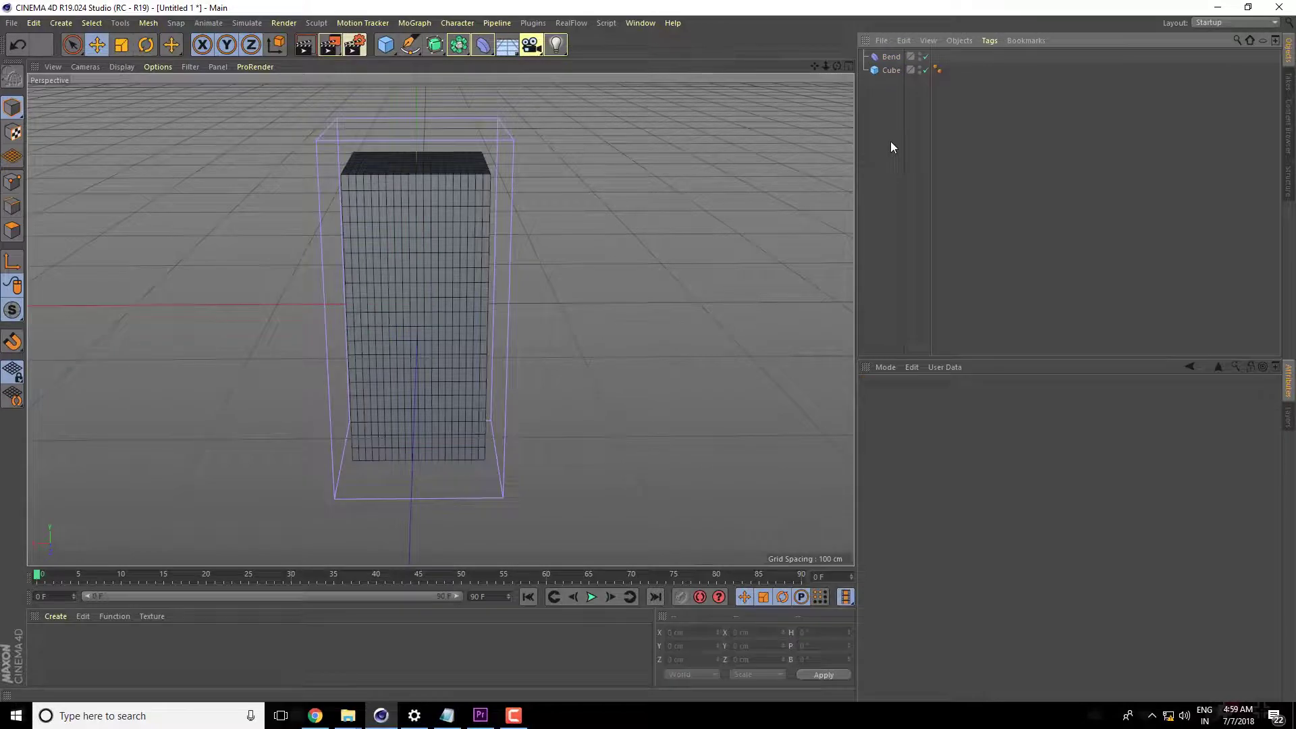
pyautogui.click(891, 71)
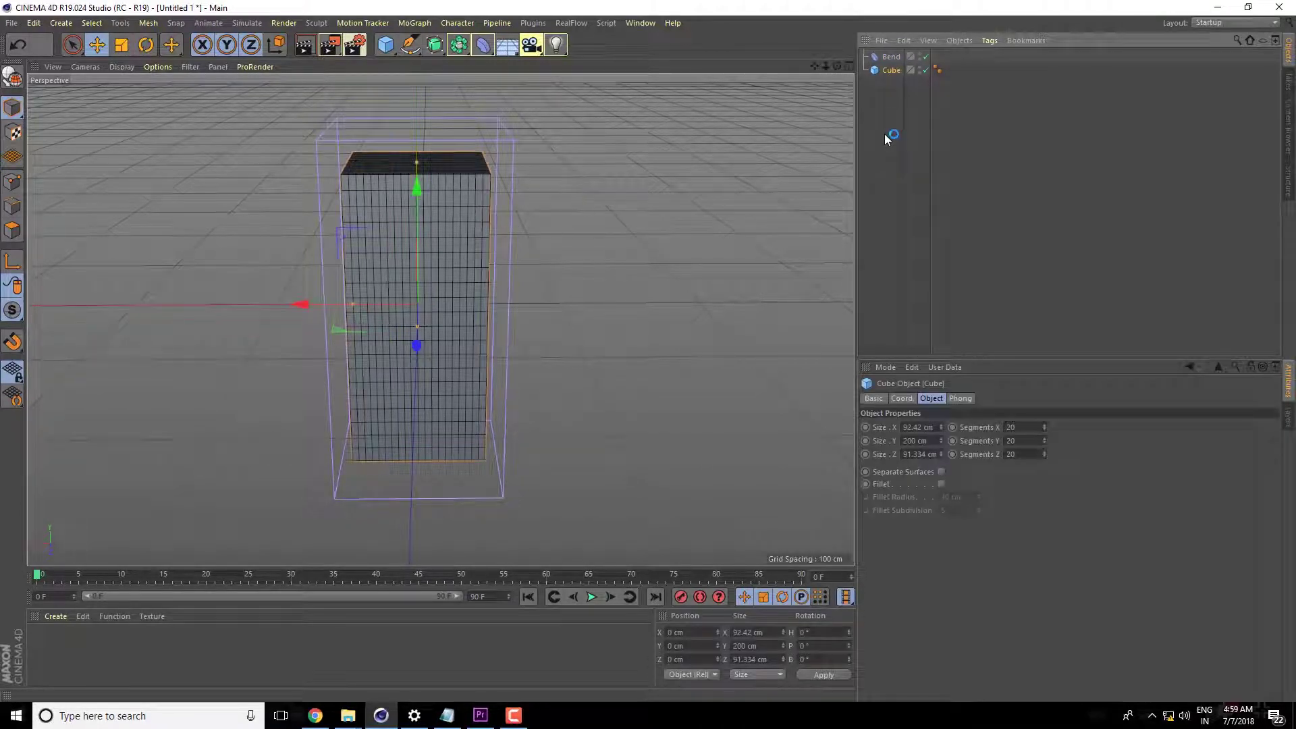
pyautogui.moveTo(897, 71); pyautogui.dragTo(890, 65)
pyautogui.click(891, 60)
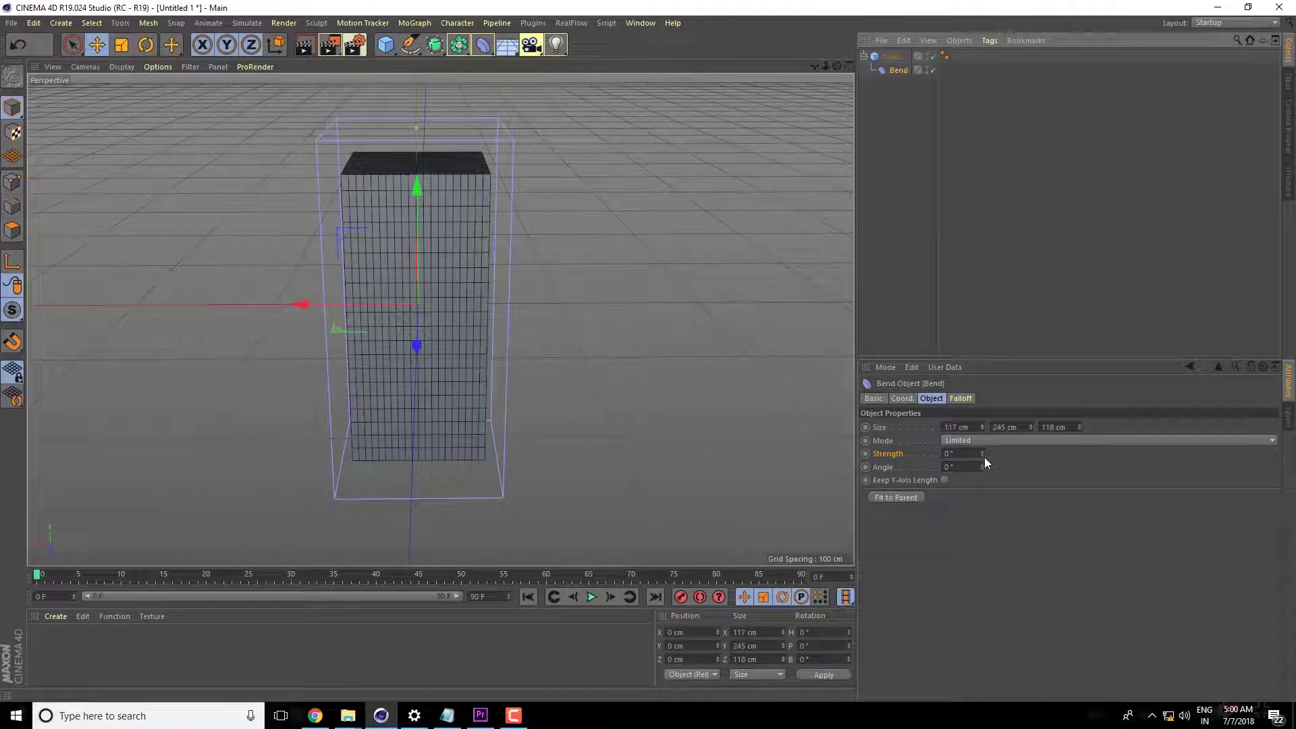
pyautogui.moveTo(981, 453)
pyautogui.mouseDown()
pyautogui.moveTo(1053, 454)
pyautogui.moveTo(945, 454)
pyautogui.mouseUp()
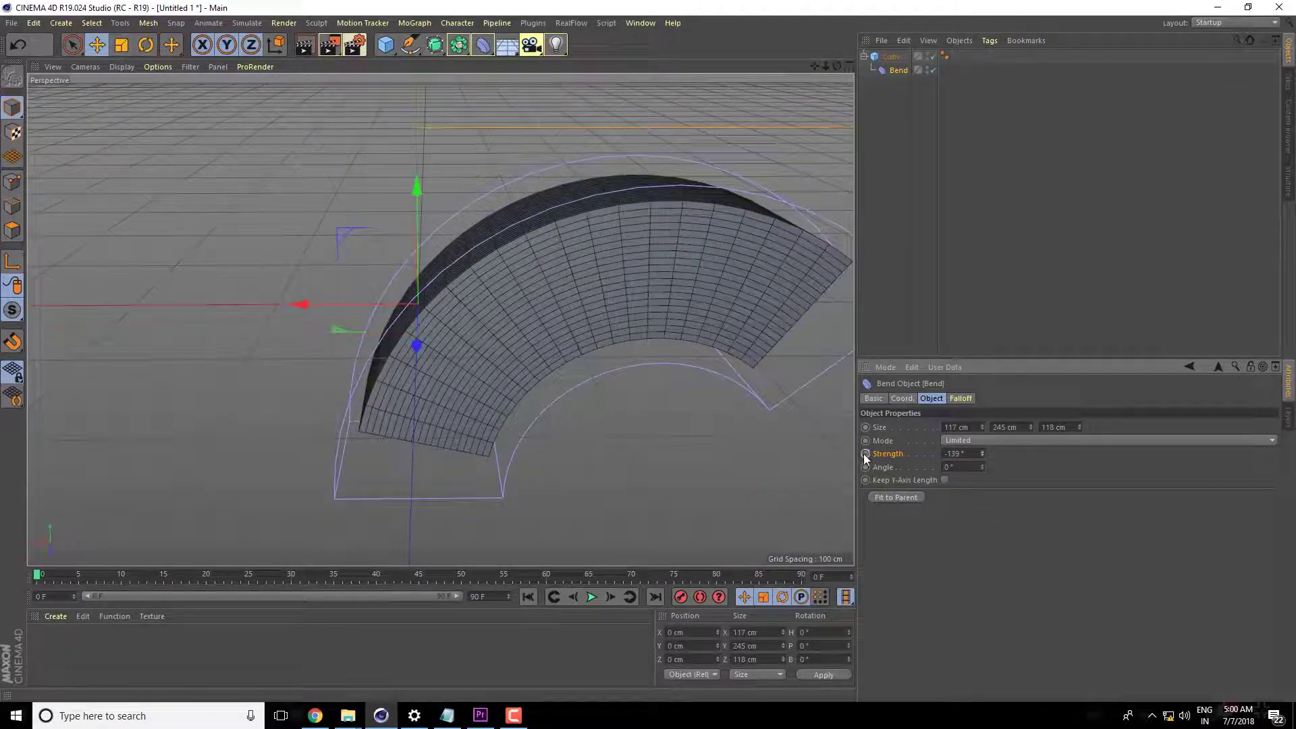
pyautogui.moveTo(981, 459)
pyautogui.mouseDown()
pyautogui.moveTo(1012, 454)
pyautogui.moveTo(972, 453)
pyautogui.mouseUp()
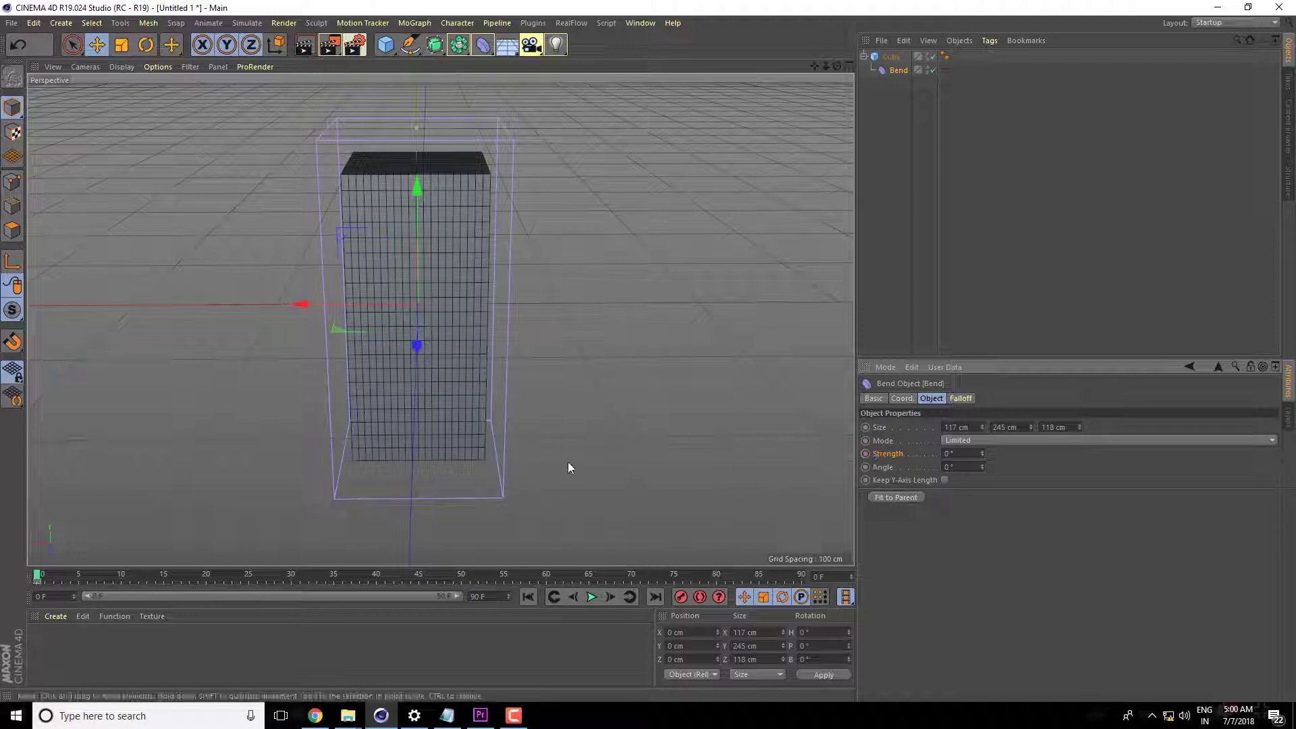
# Step: Keyframe the Bend Strength at -448° on frame 90
pyautogui.moveTo(37, 578); pyautogui.dragTo(123, 582)
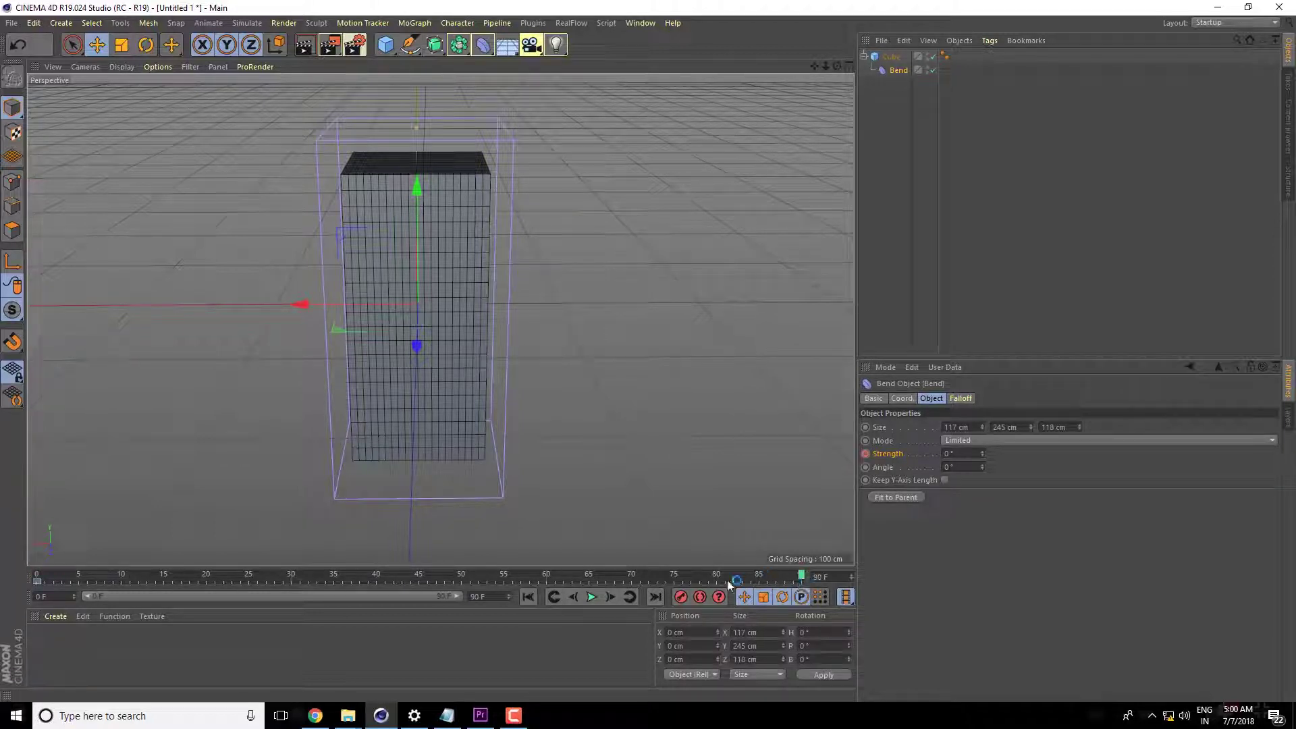
pyautogui.moveTo(982, 452)
pyautogui.mouseDown()
pyautogui.moveTo(982, 726)
pyautogui.moveTo(983, 455)
pyautogui.mouseUp()
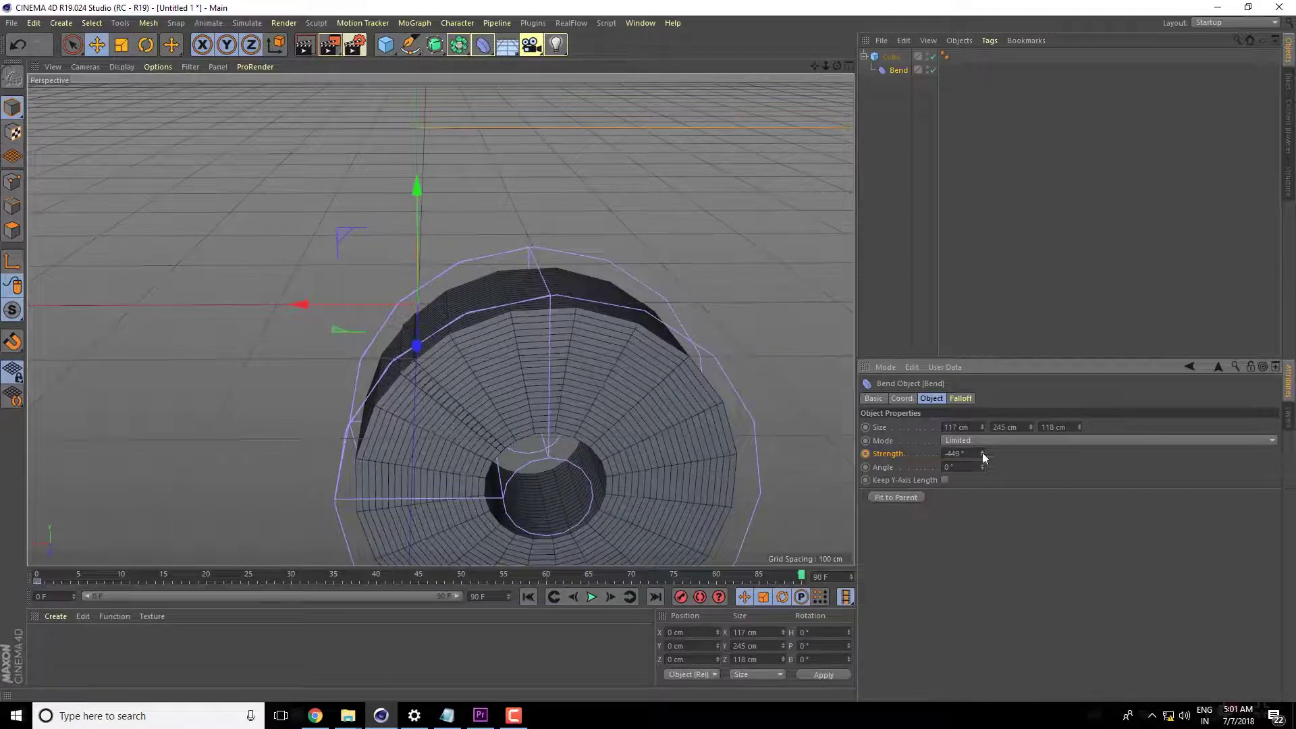
pyautogui.click(865, 453)
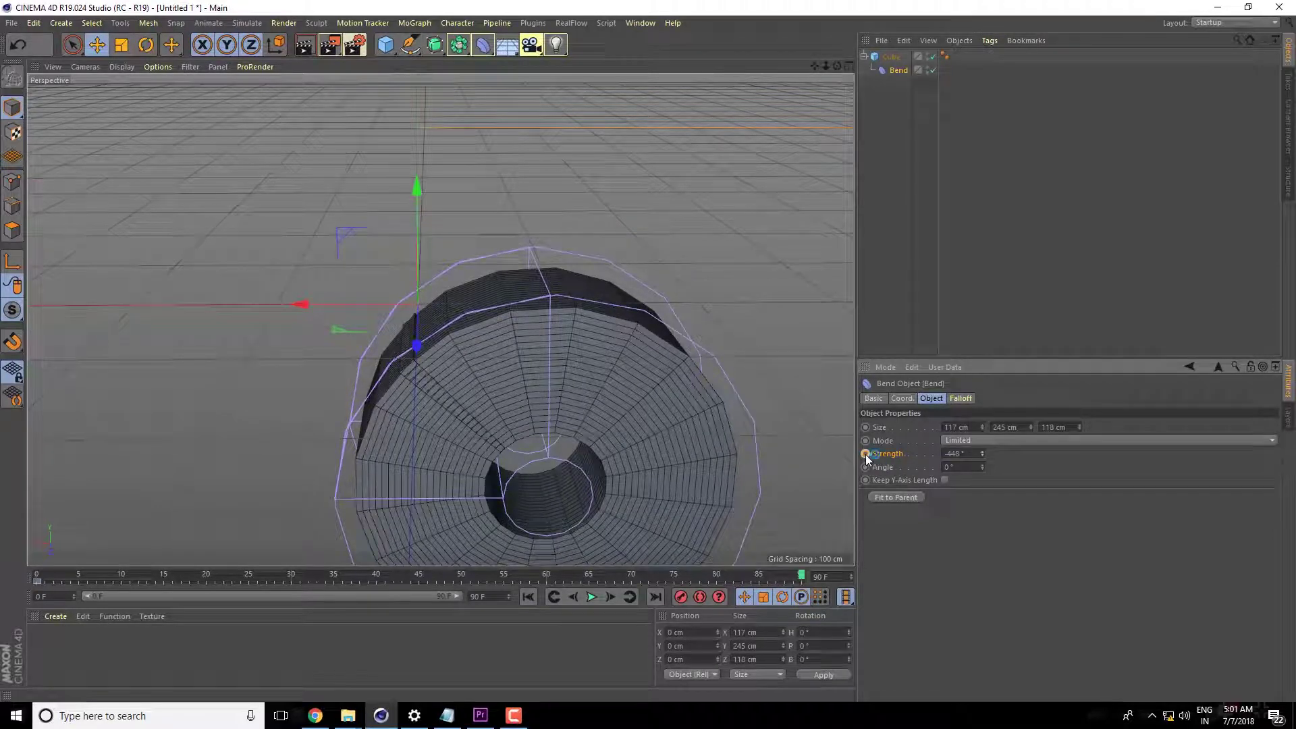